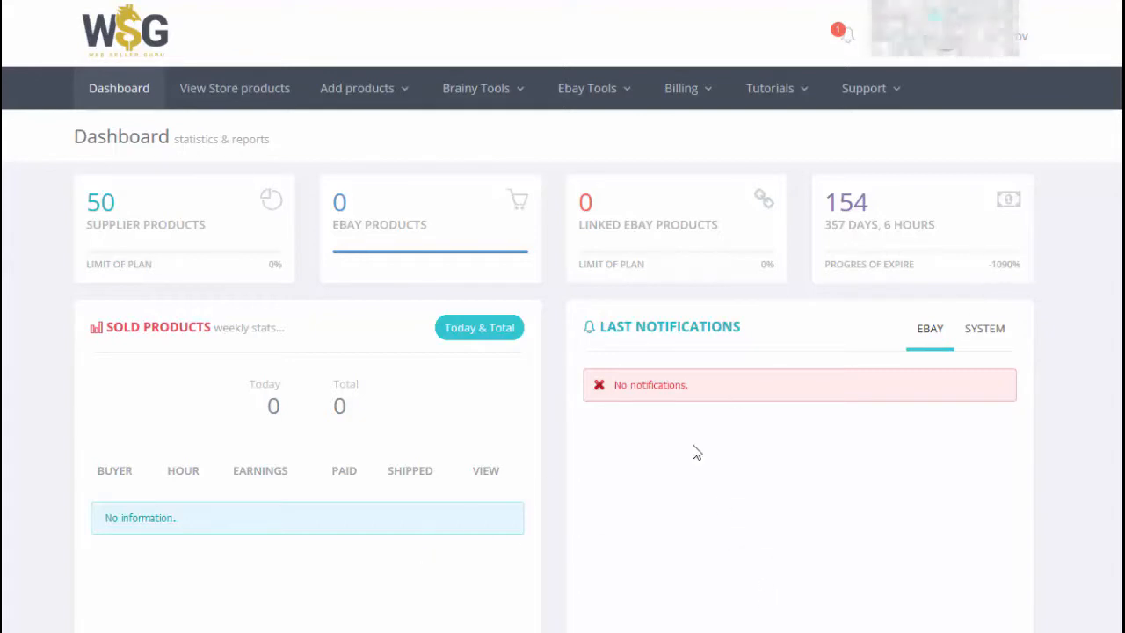
Open the Listing Builder's Forbidden Words page and examine the example format for comma-separated words and their replacements
mouse_move(595, 96)
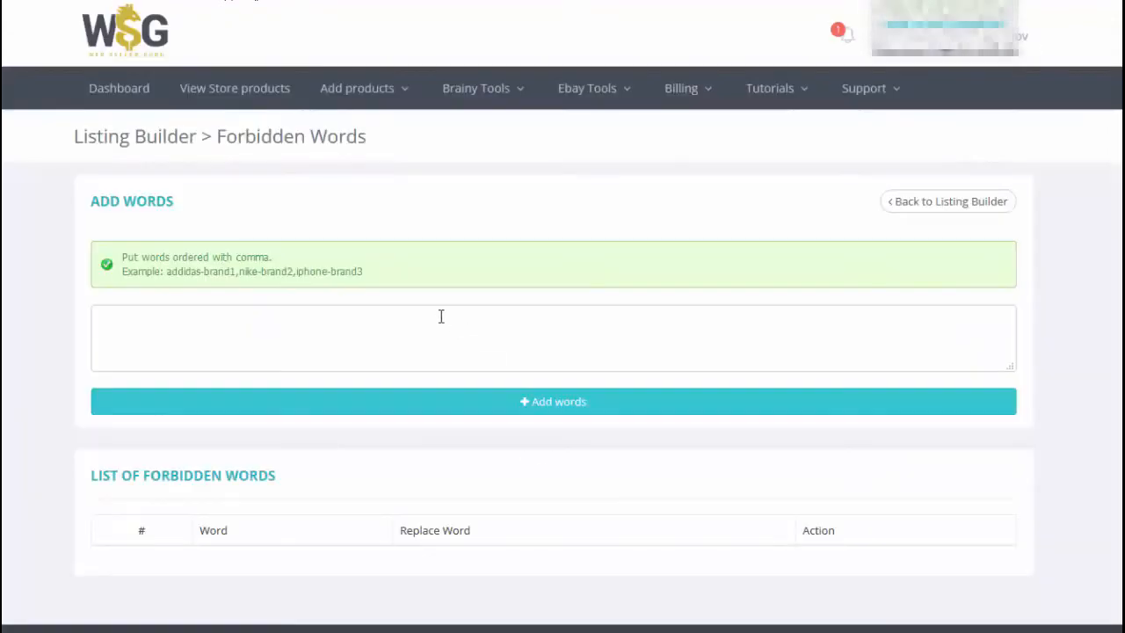
left_click(269, 337)
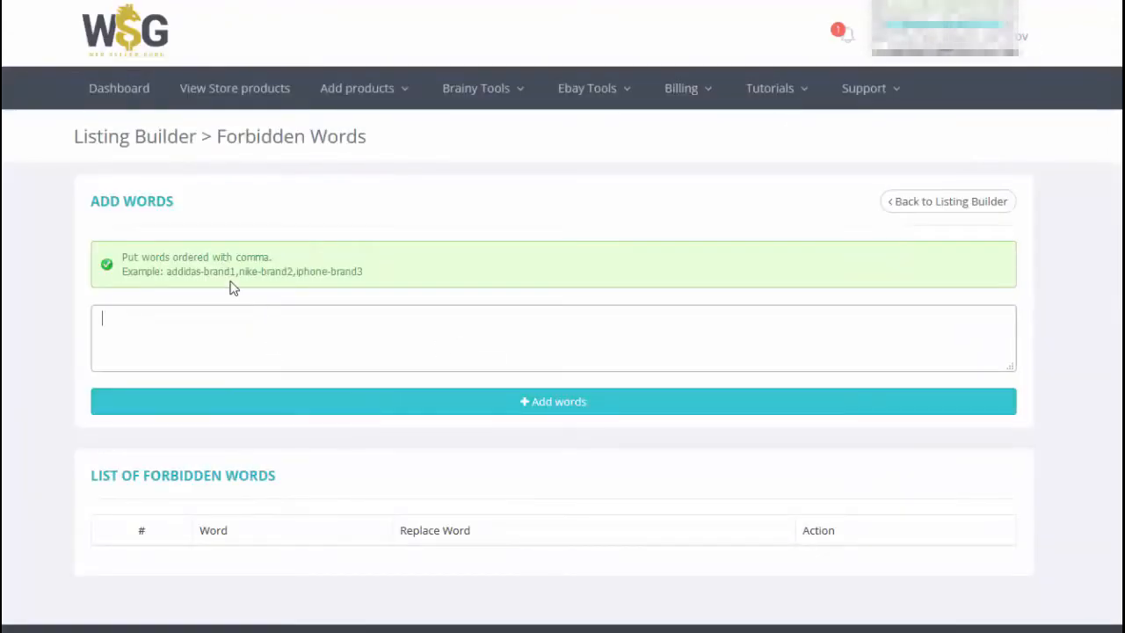
left_click_drag(167, 271, 374, 276)
left_click(378, 276)
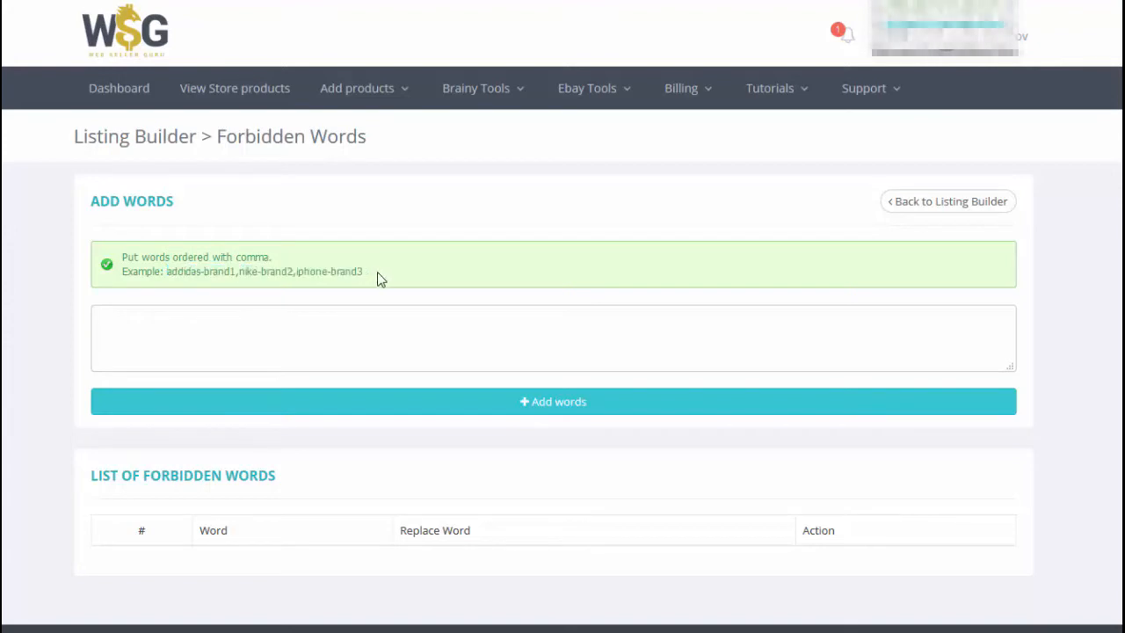
double_click(195, 272)
double_click(217, 271)
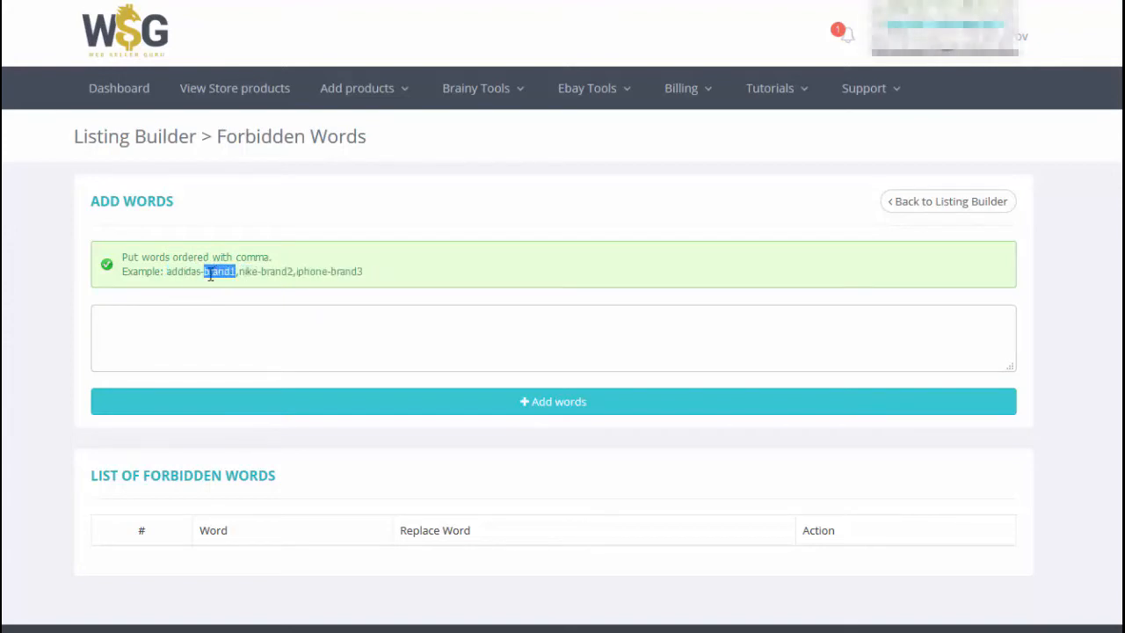
left_click(191, 272)
left_click_drag(167, 272, 389, 273)
left_click(390, 273)
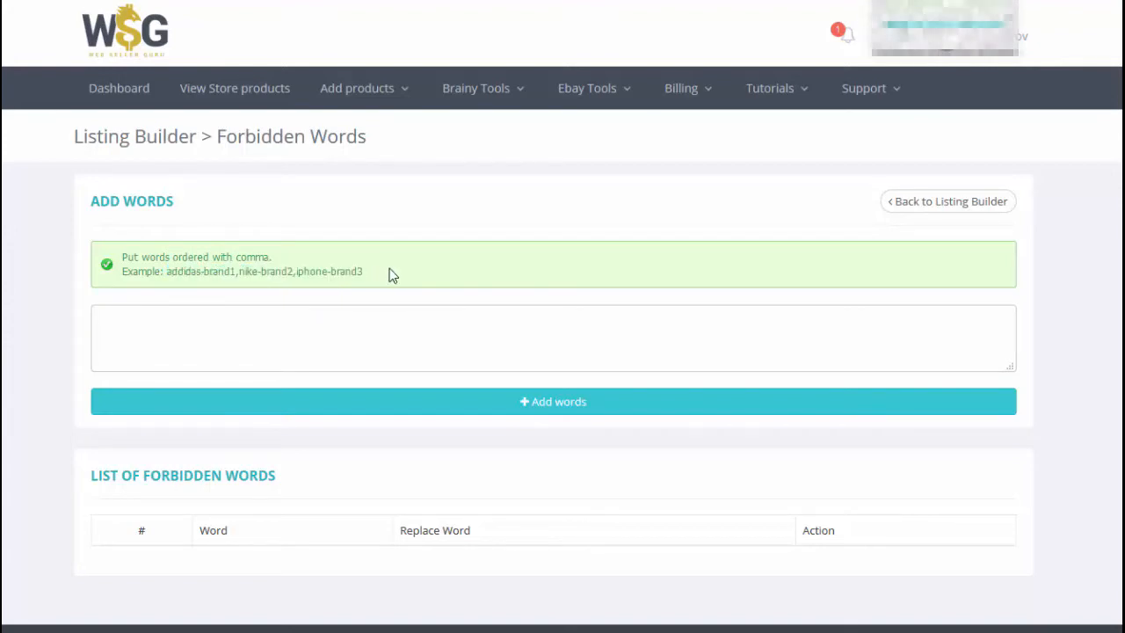
double_click(180, 271)
double_click(218, 272)
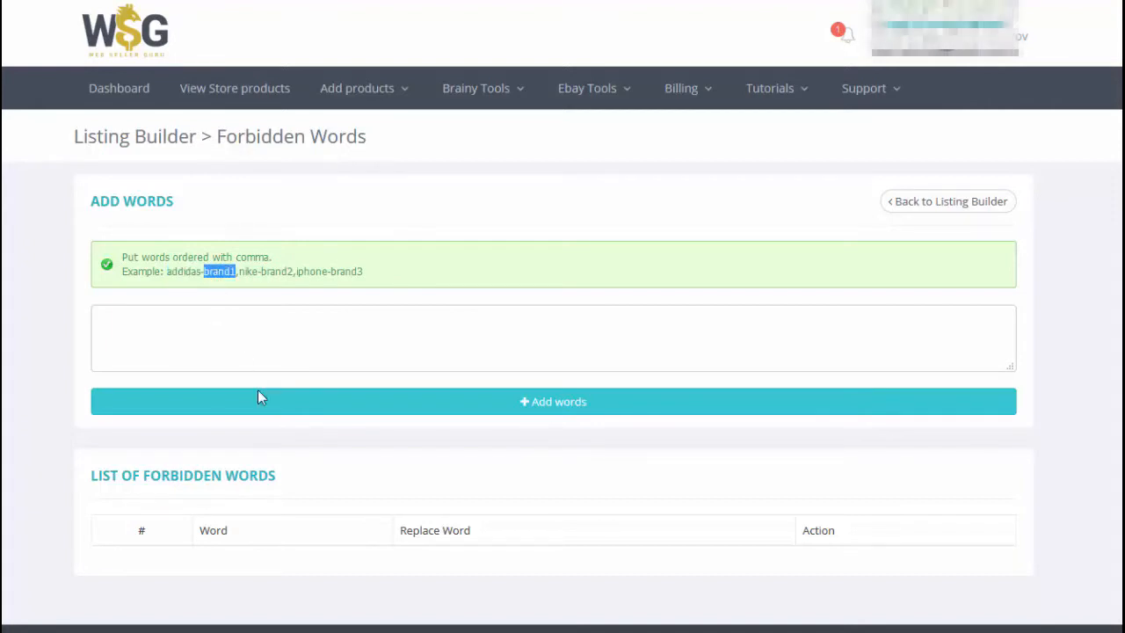
double_click(190, 272)
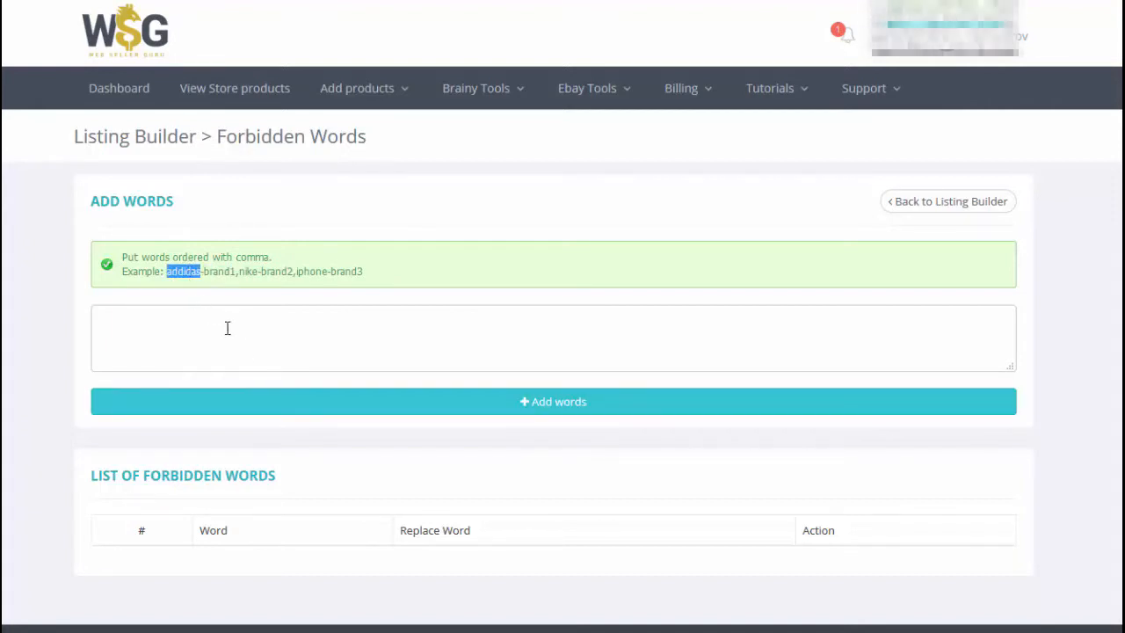
left_click(227, 270)
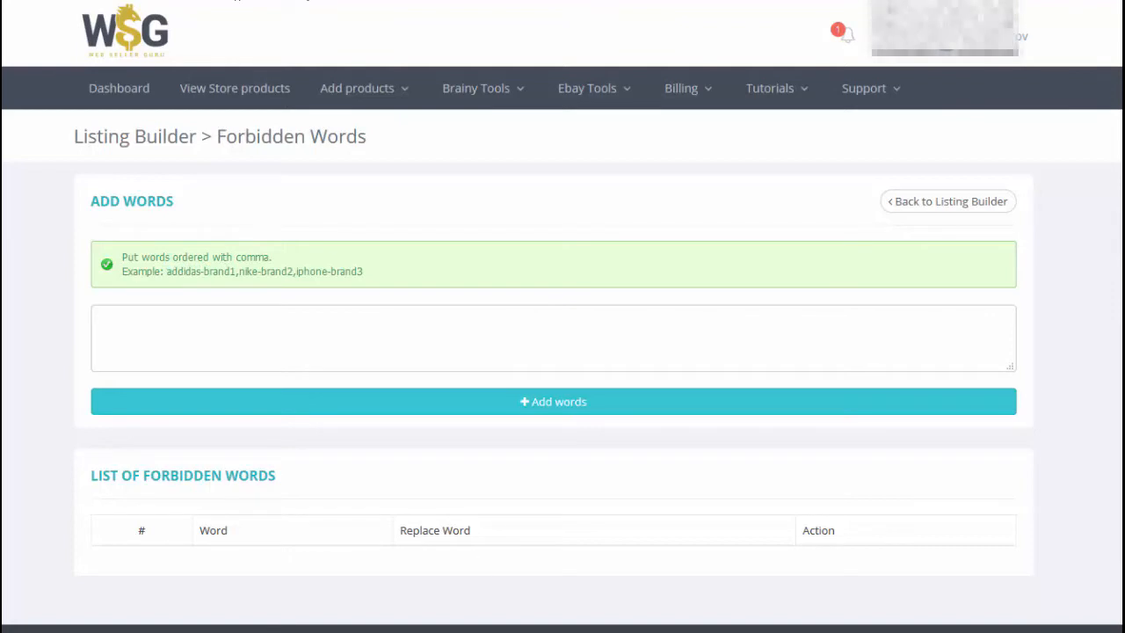
Return to the Listing Builder, open the new listing template form, and review its available variables and default HTML code
key("alt+Left")
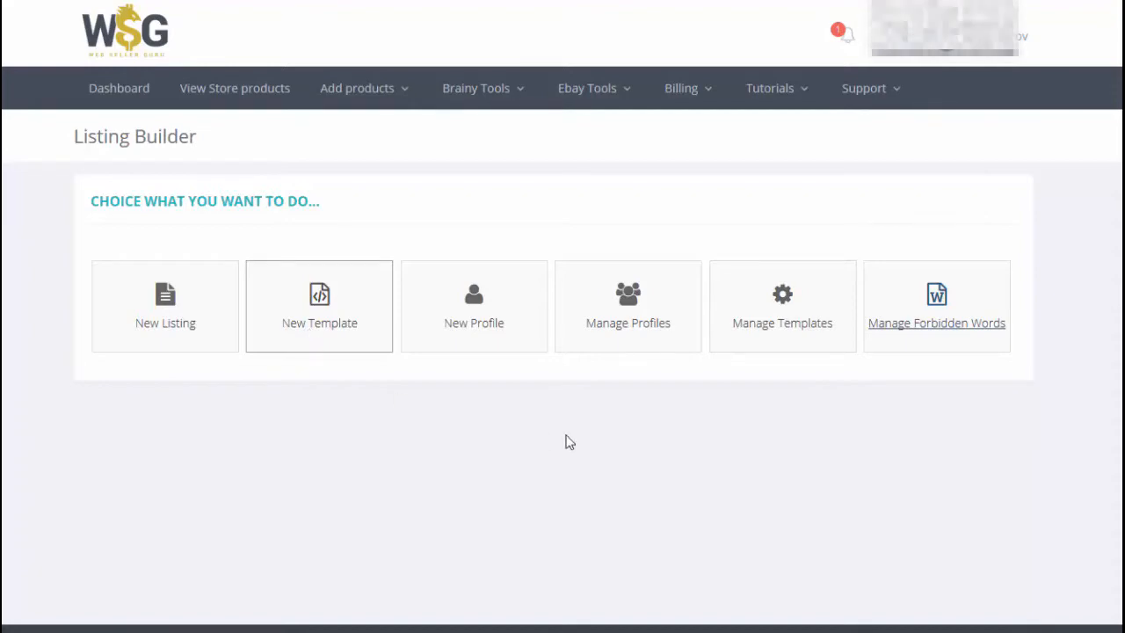
left_click(359, 87)
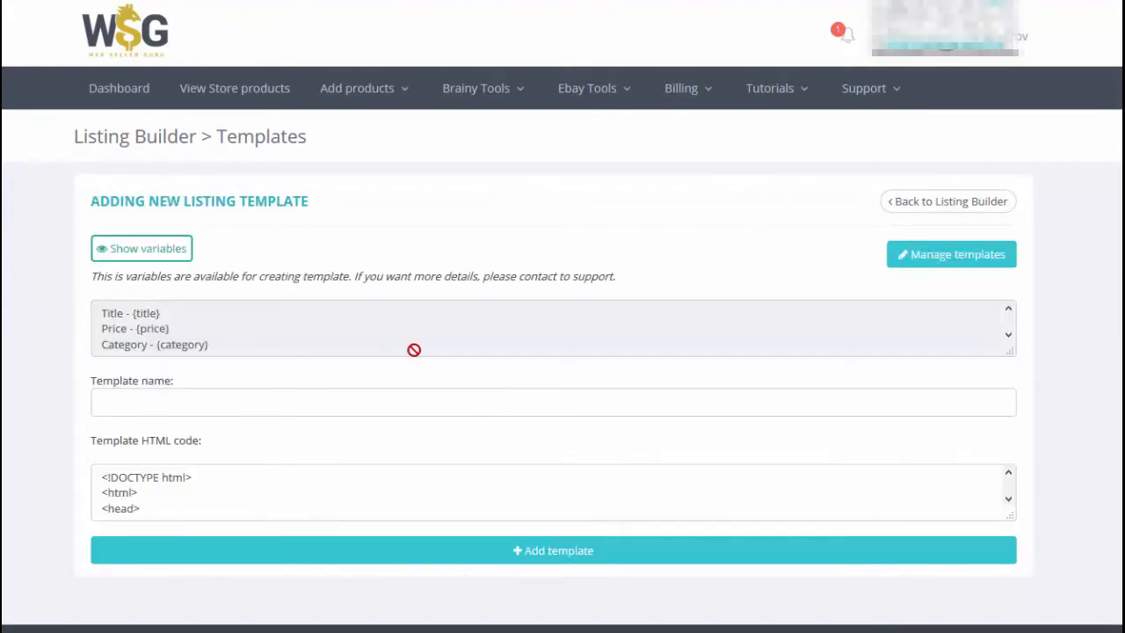
scroll(414, 349, "down", 5)
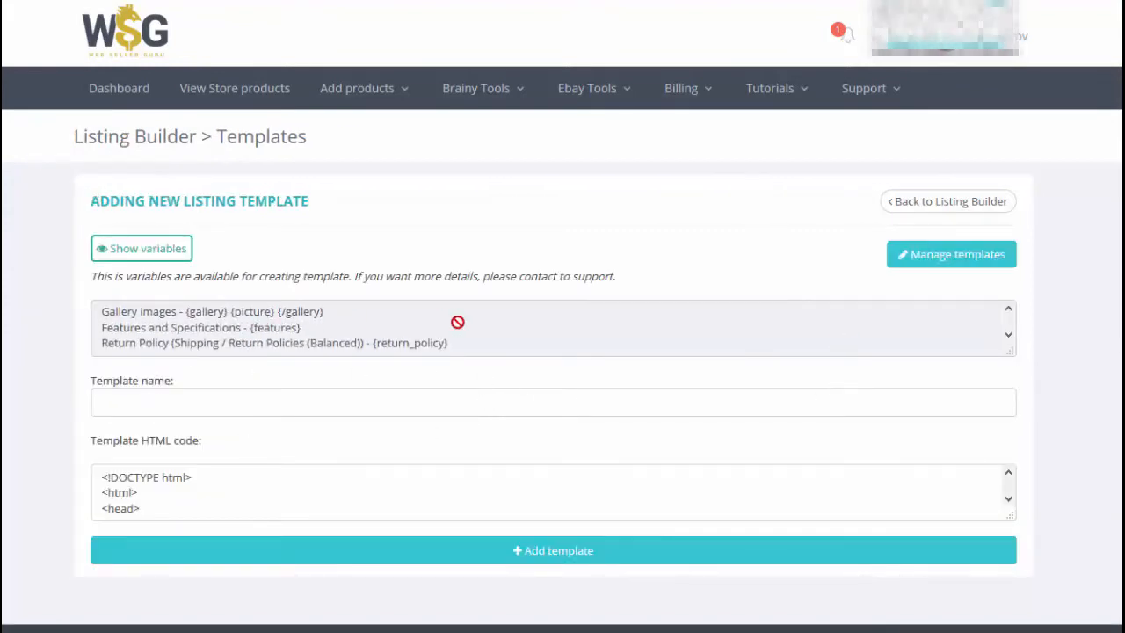
scroll(484, 329, "up", 5)
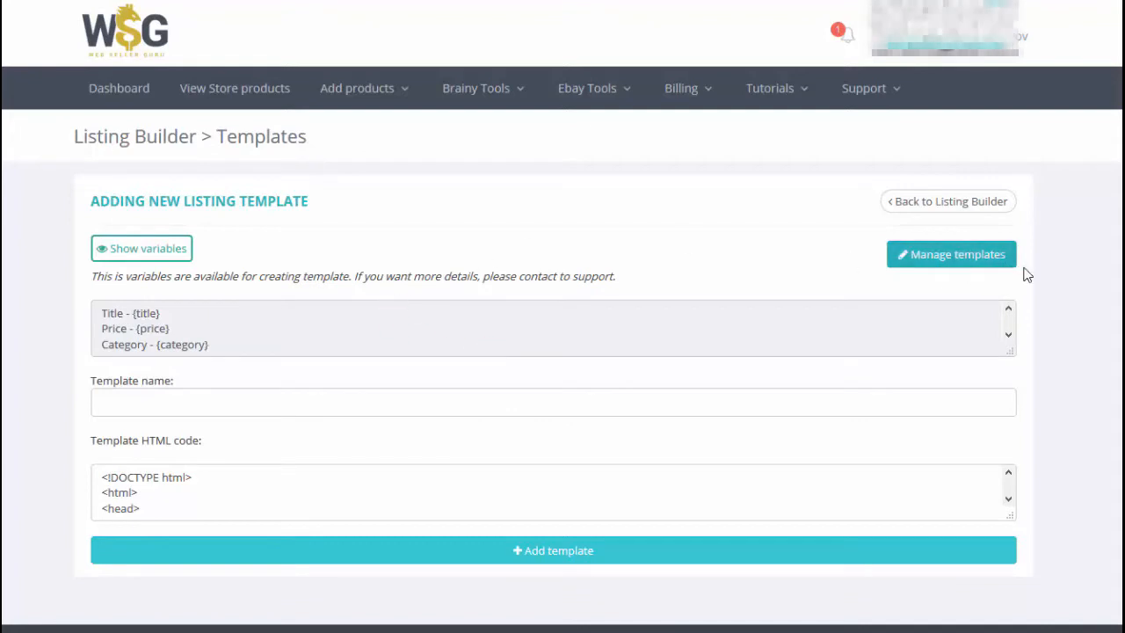
scroll(604, 360, "down", 3)
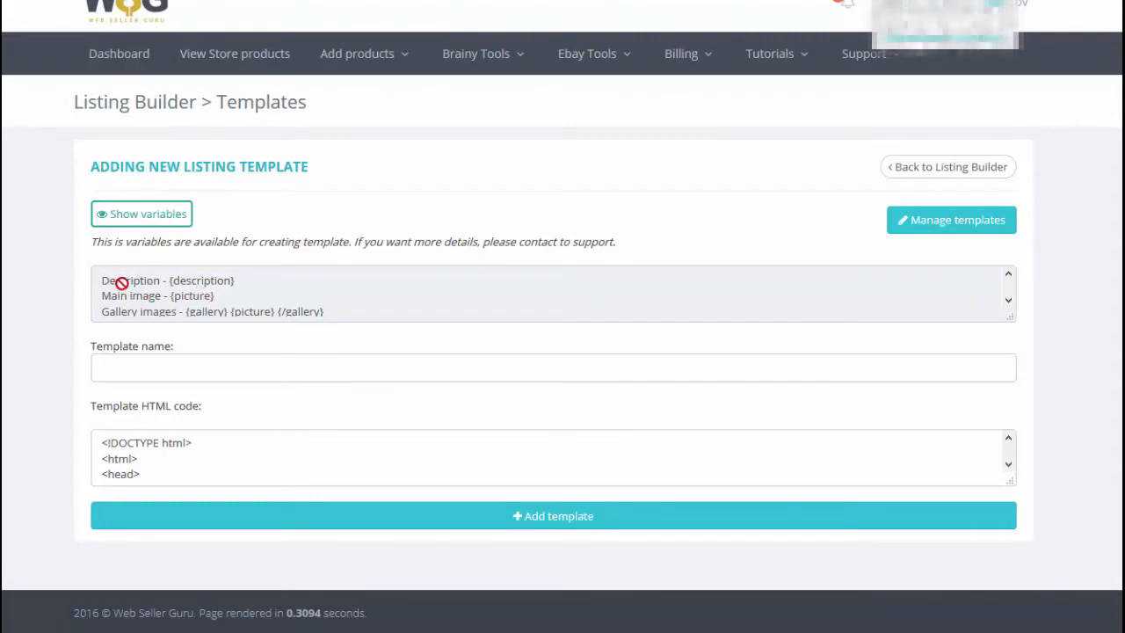
scroll(290, 301, "up", 2)
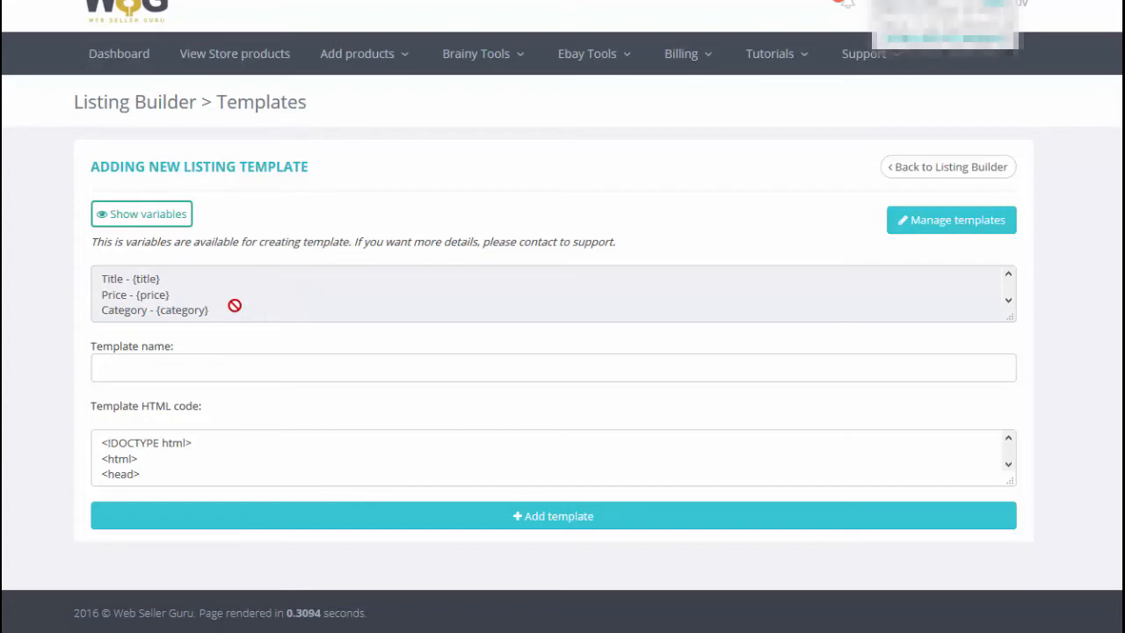
left_click(245, 464)
scroll(246, 457, "down", 5)
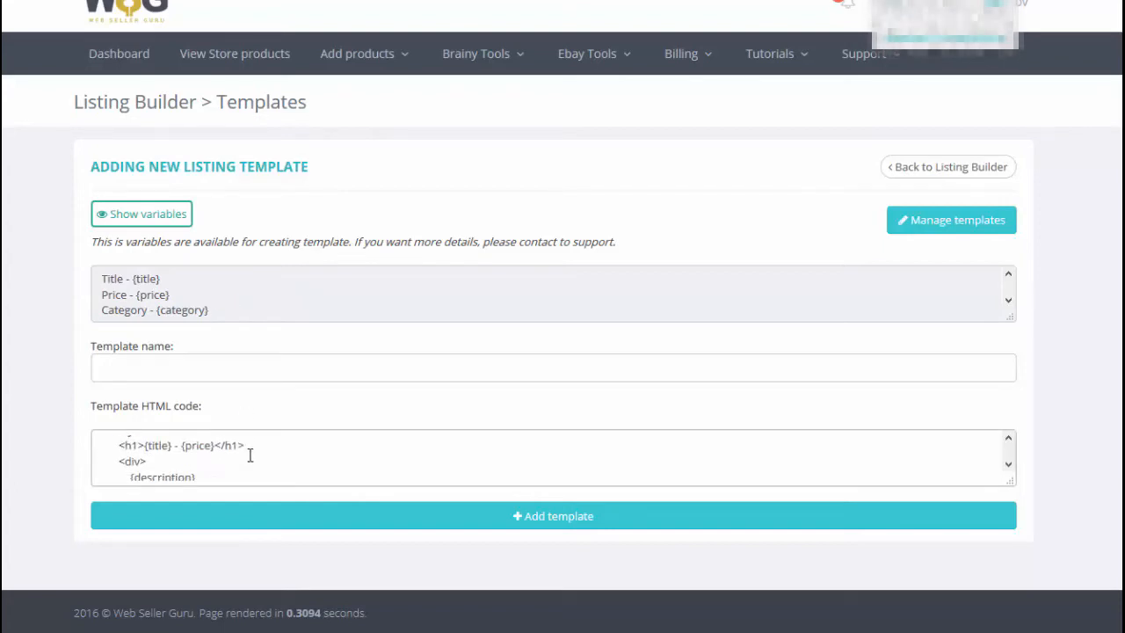
scroll(247, 451, "up", 4)
scroll(247, 451, "up", 3)
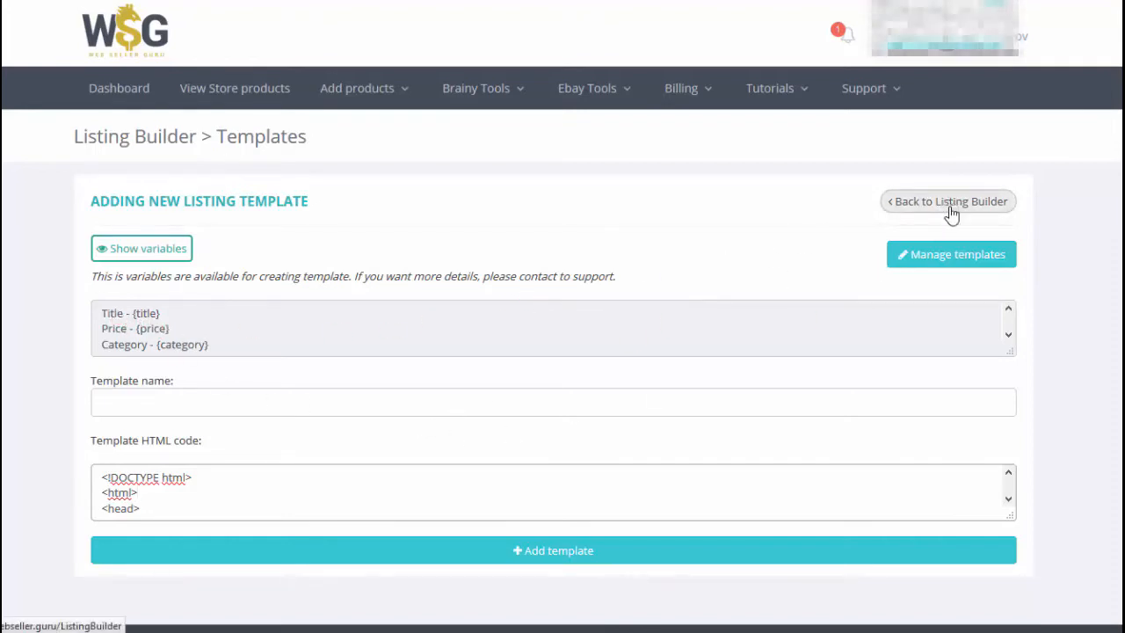
Return to the Listing Builder, start a new profile of type Shipping, and dismiss the battery notification
left_click(922, 204)
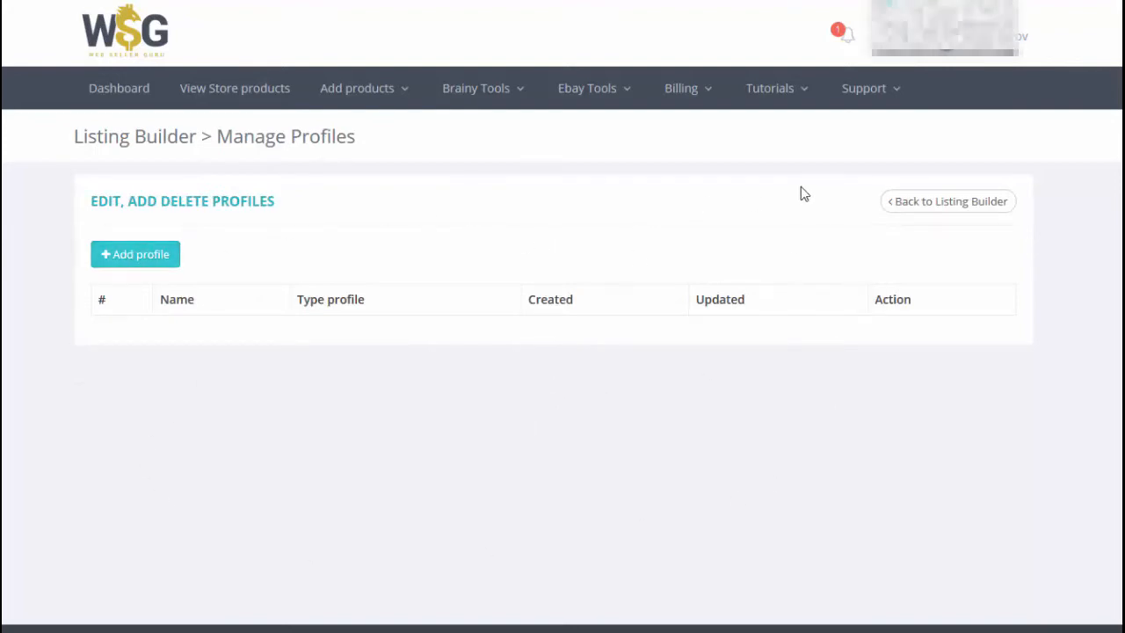
left_click(938, 205)
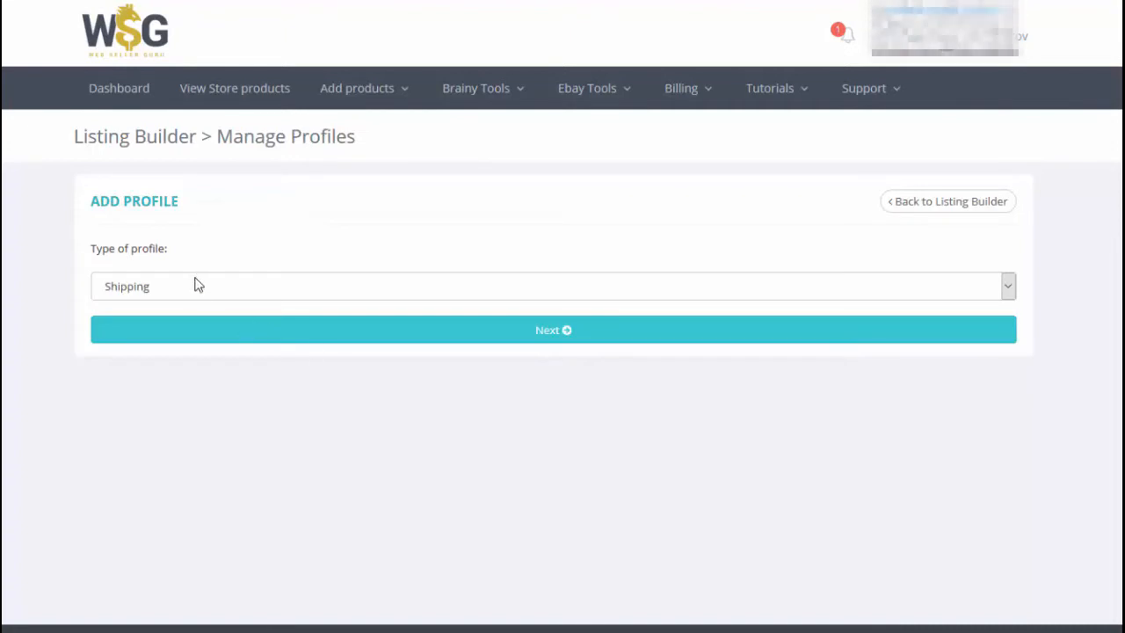
left_click(198, 286)
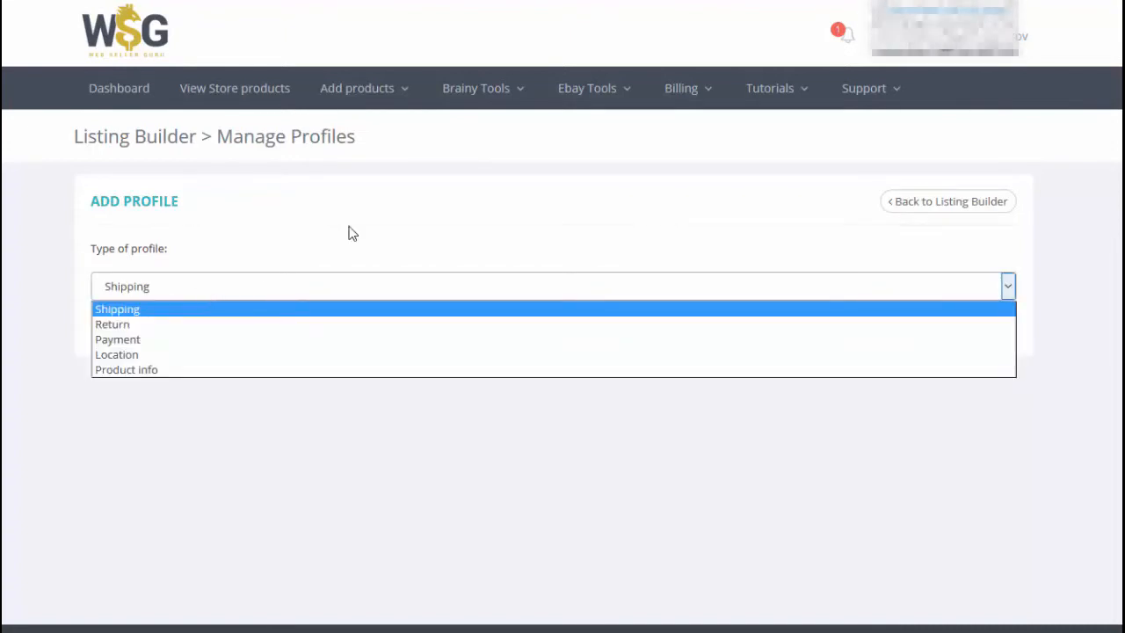
left_click(150, 312)
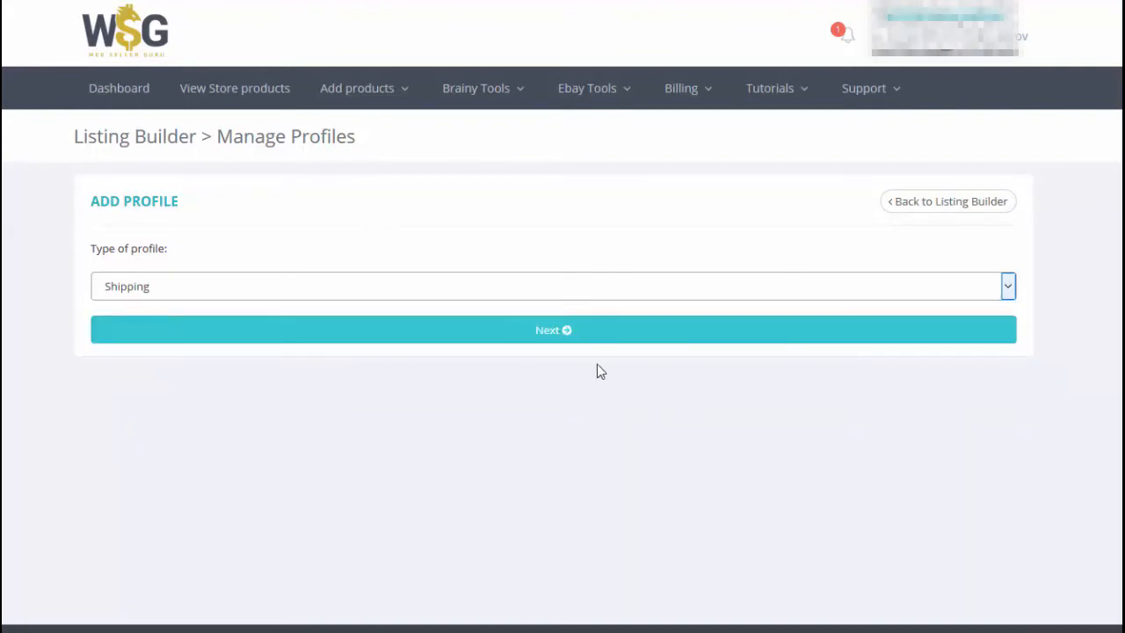
left_click(542, 332)
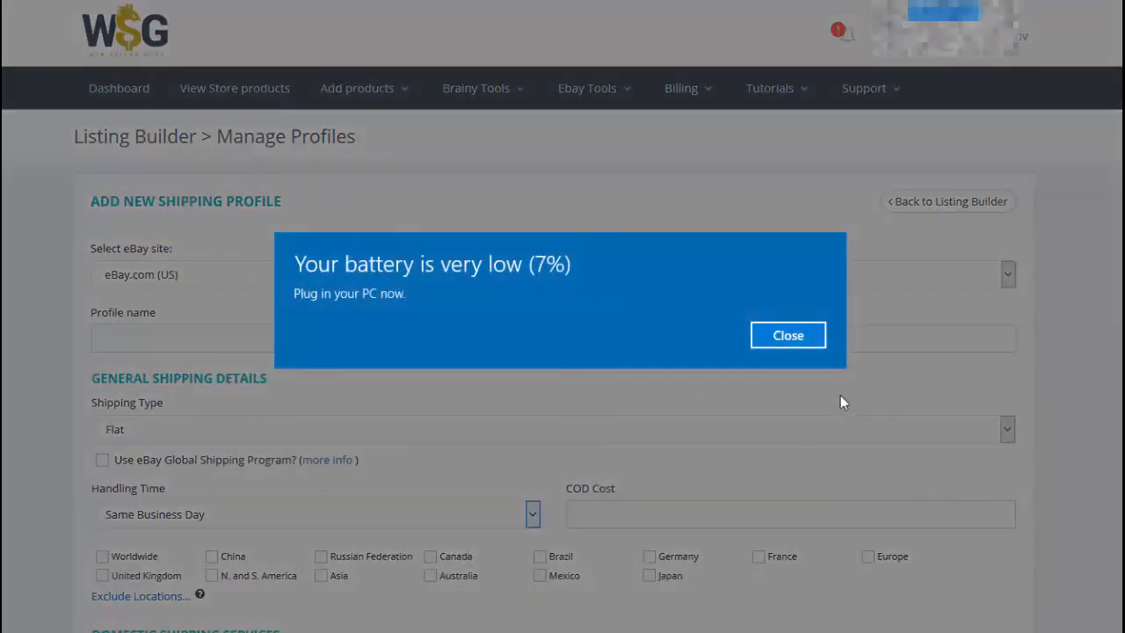
left_click(799, 337)
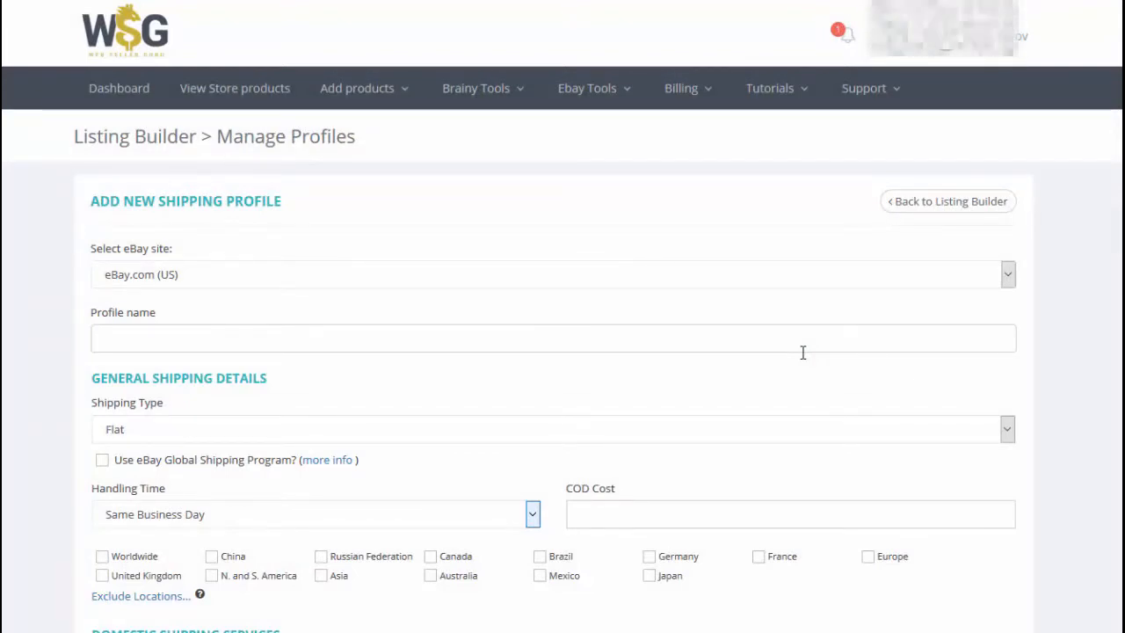
Name the shipping profile "test" and set its handling time to 2 Days
left_click(131, 341)
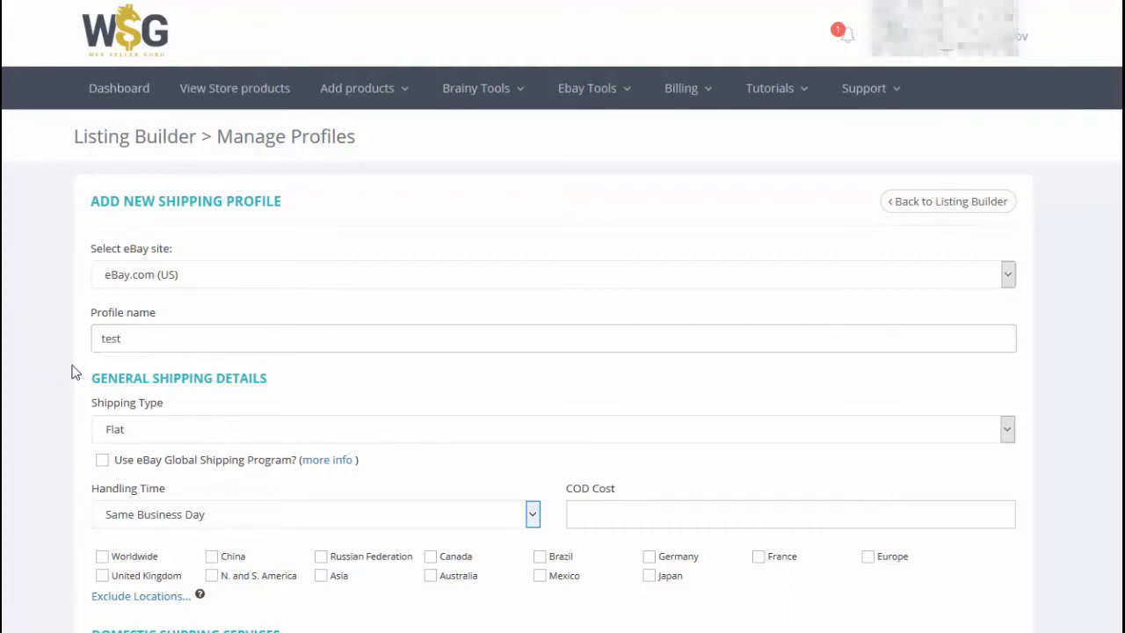
scroll(238, 343, "down", 1)
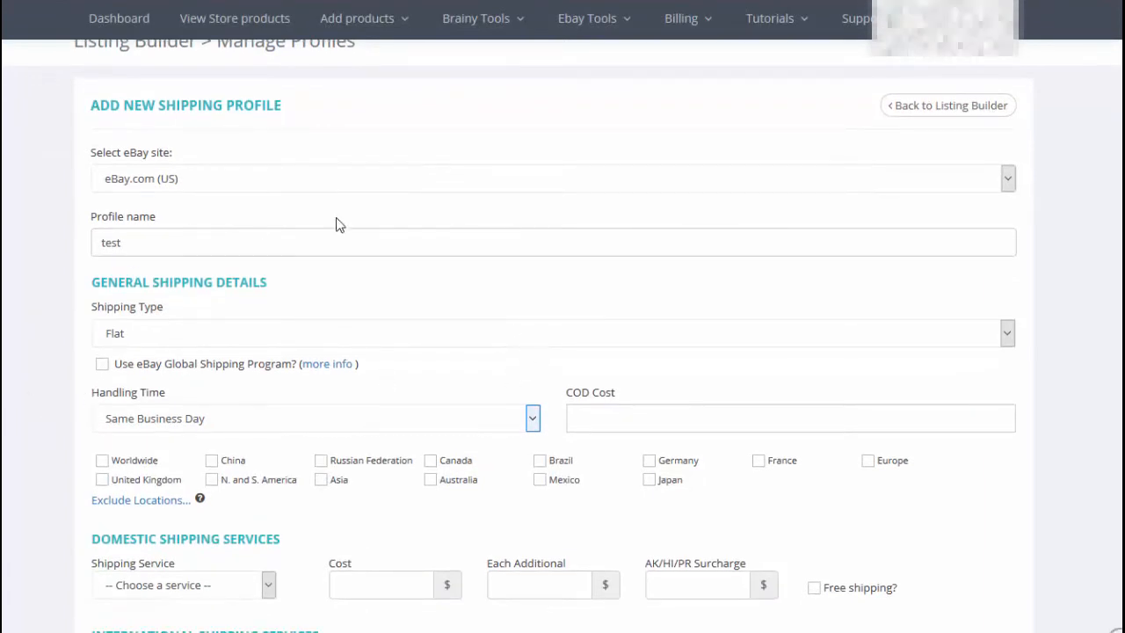
scroll(523, 408, "down", 2)
scroll(545, 395, "down", 3)
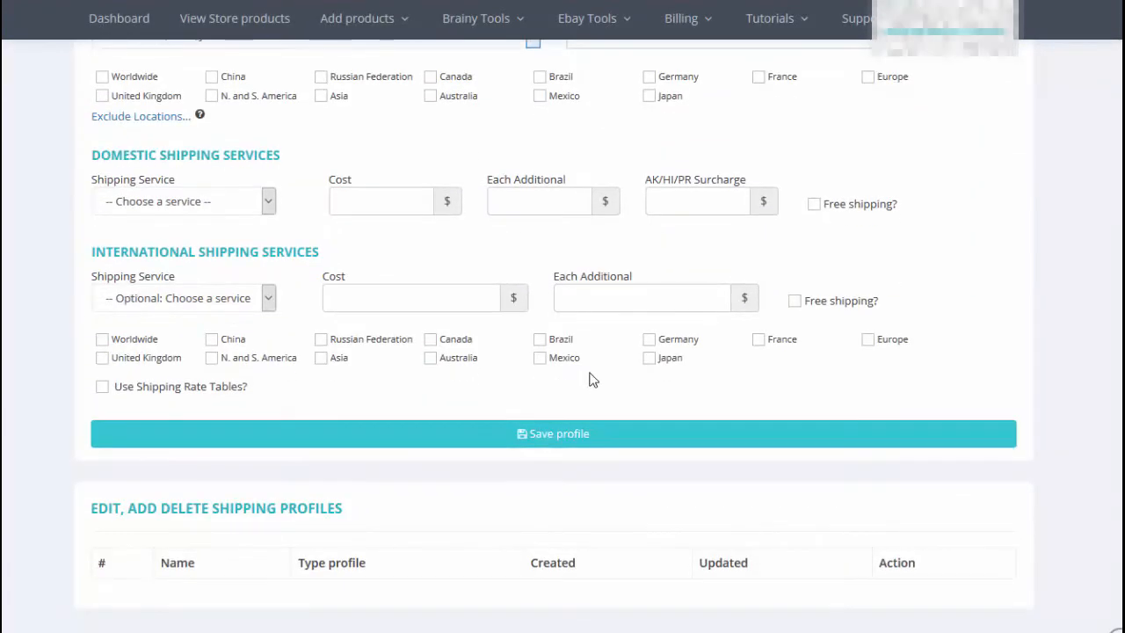
scroll(716, 388, "up", 4)
scroll(718, 393, "up", 1)
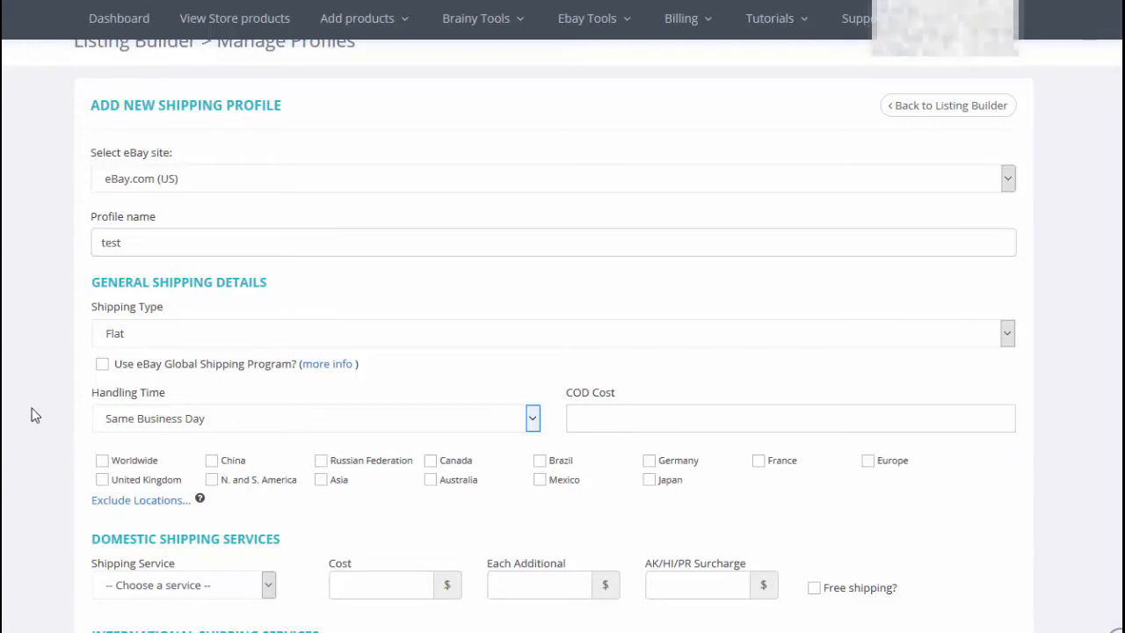
left_click(260, 420)
left_click(191, 471)
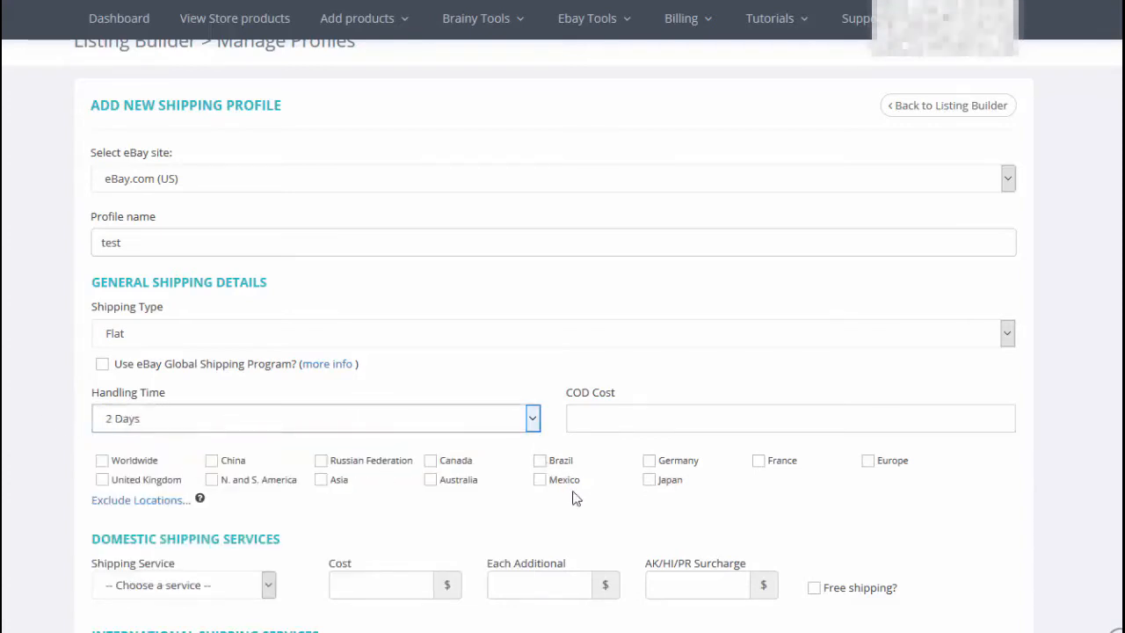
Expand the list of locations that can be excluded from shipping, review its regions, and collapse it again
scroll(748, 364, "down", 1)
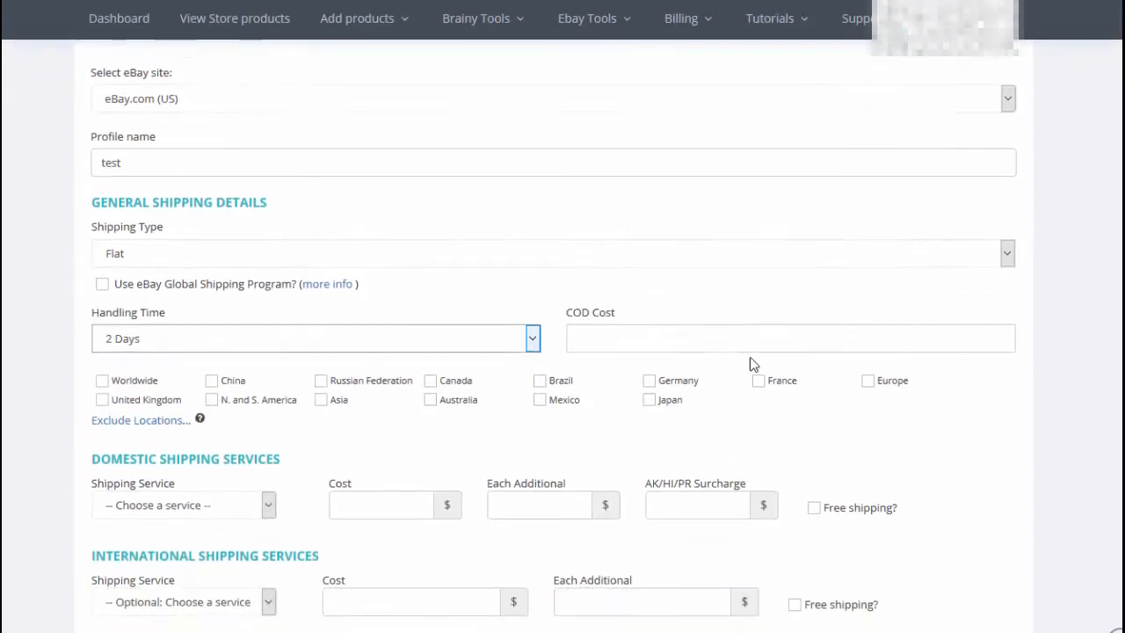
left_click(164, 407)
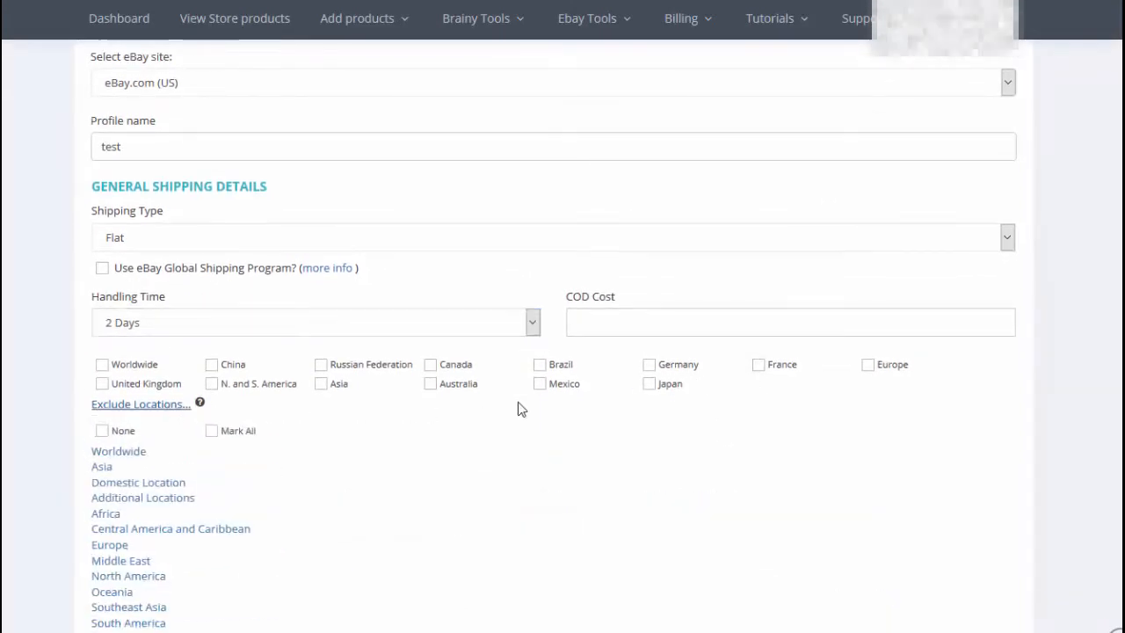
scroll(580, 387, "down", 1)
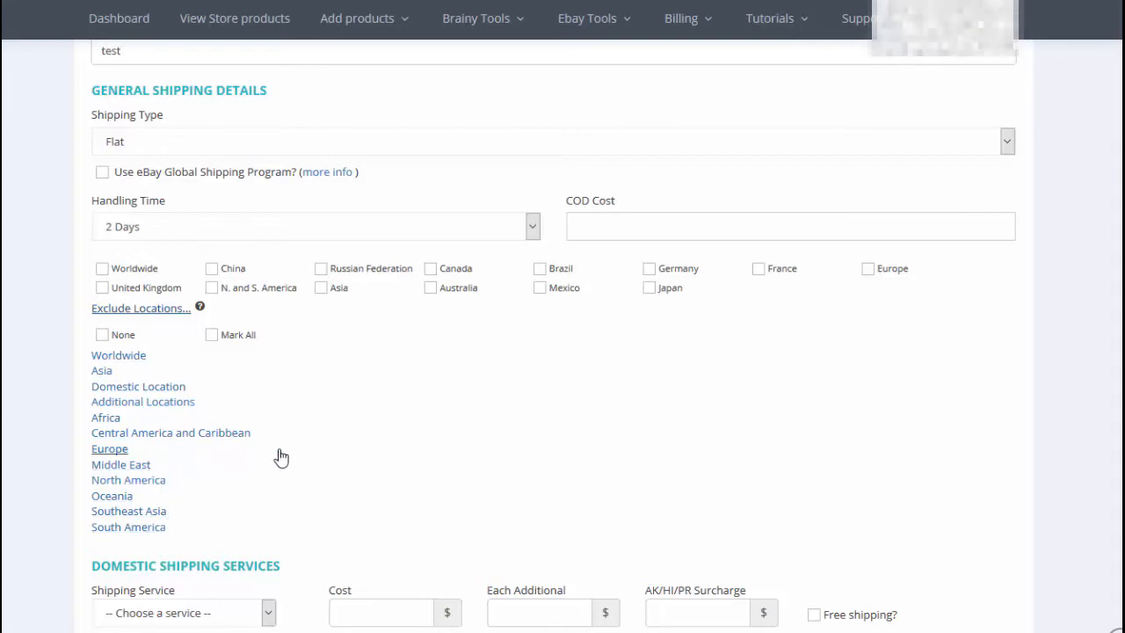
left_click(211, 336)
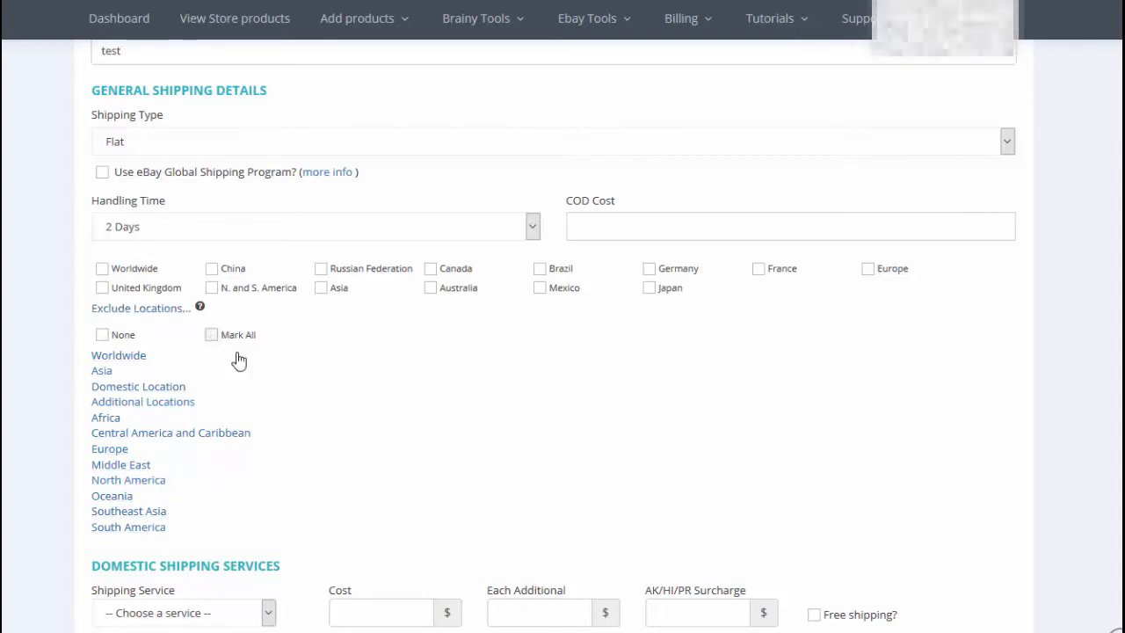
left_click(119, 312)
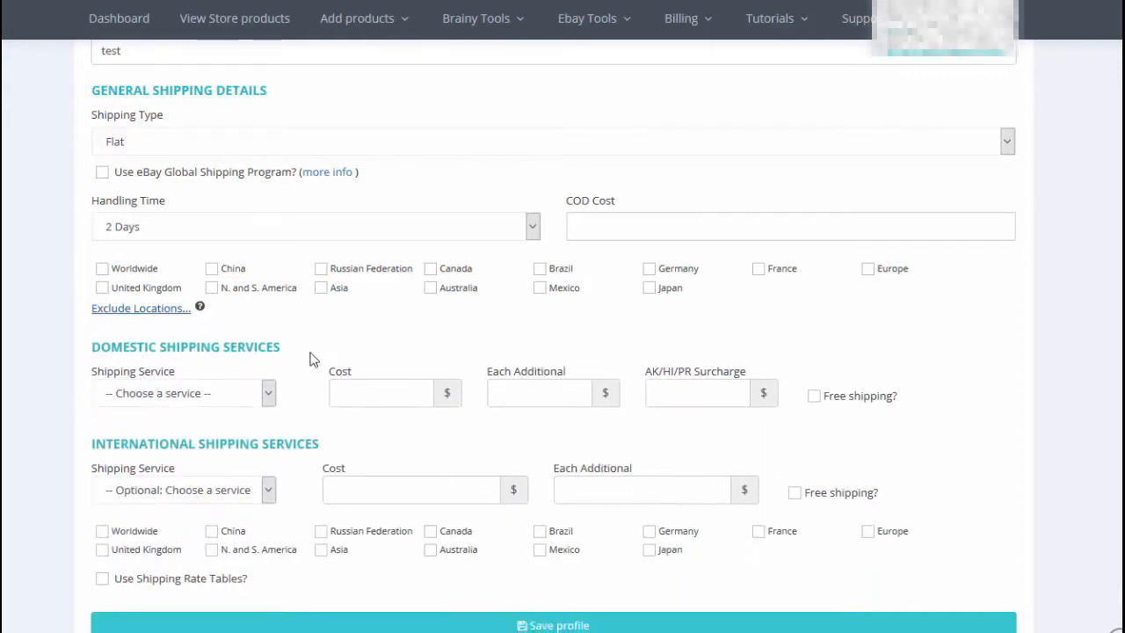
Set the domestic shipping service to Standard Shipping with a cost of 0.00
left_click(268, 396)
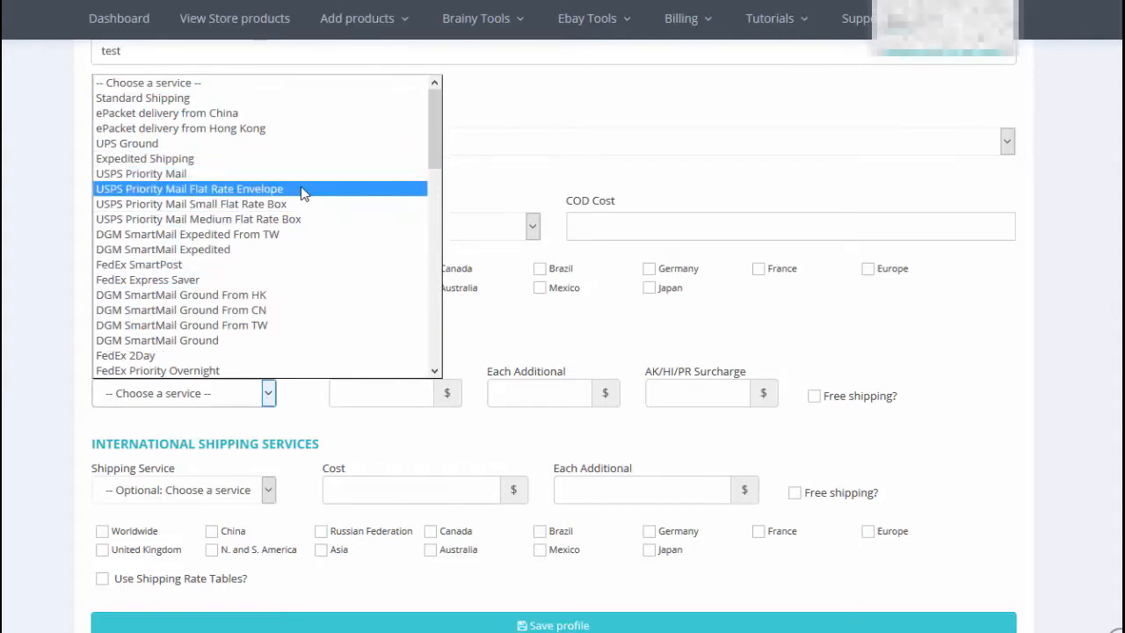
left_click(188, 98)
left_click(404, 392)
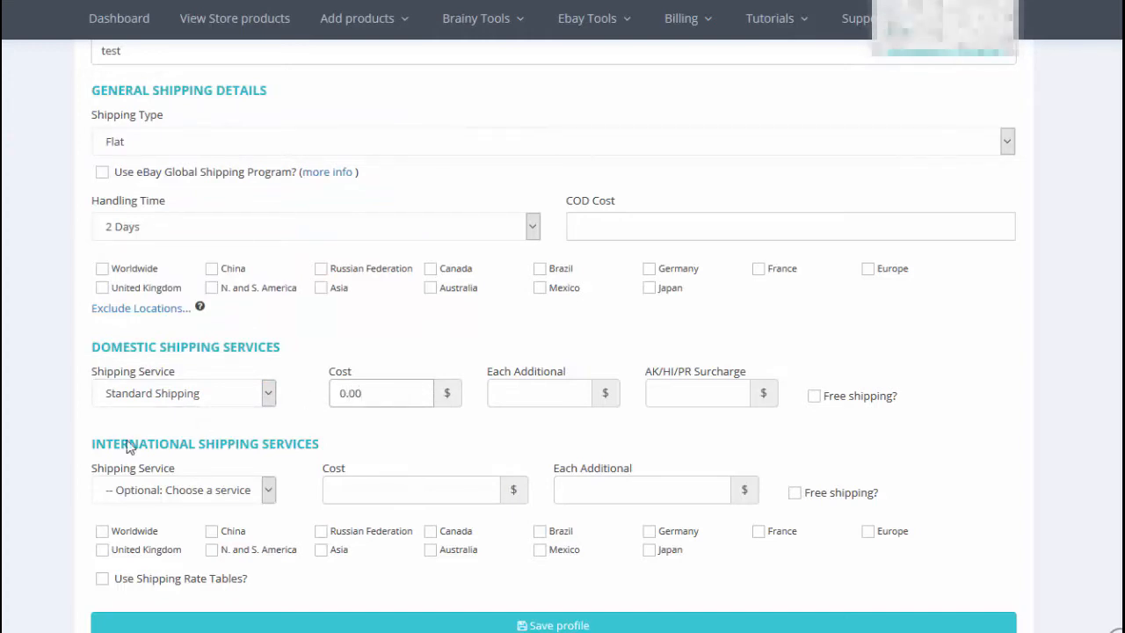
Copy the 0.00 domestic cost into Each Additional and AK/HI/PR Surcharge, and enable free domestic shipping
left_click(546, 385)
key("ctrl+a")
key("ctrl+c")
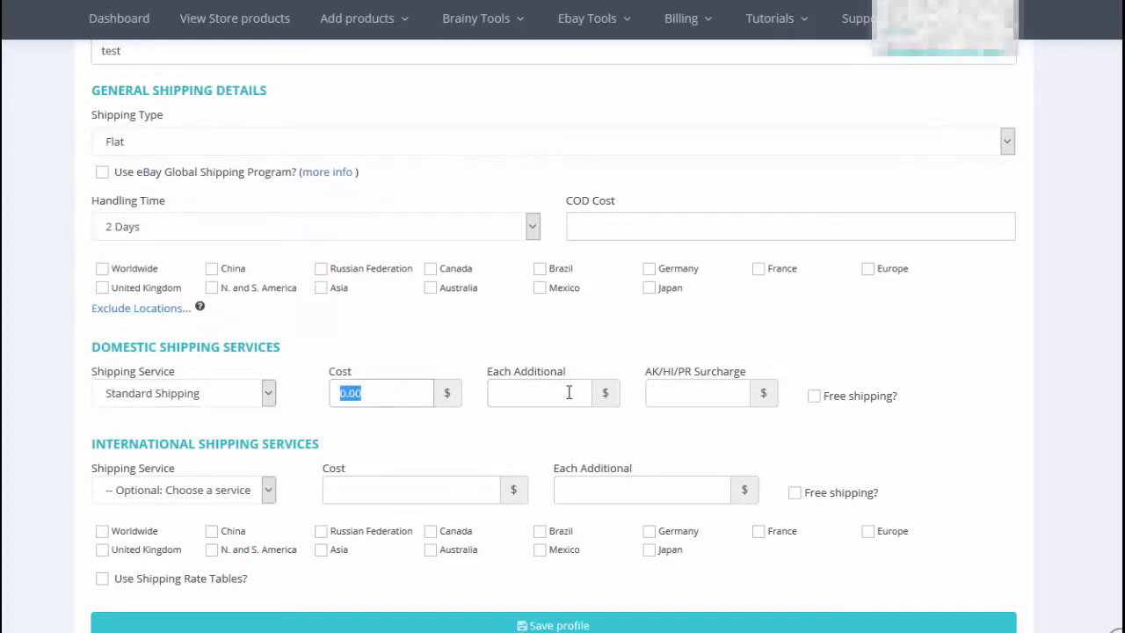
left_click(570, 391)
key("ctrl+v")
left_click(725, 395)
key("ctrl+v")
left_click(814, 397)
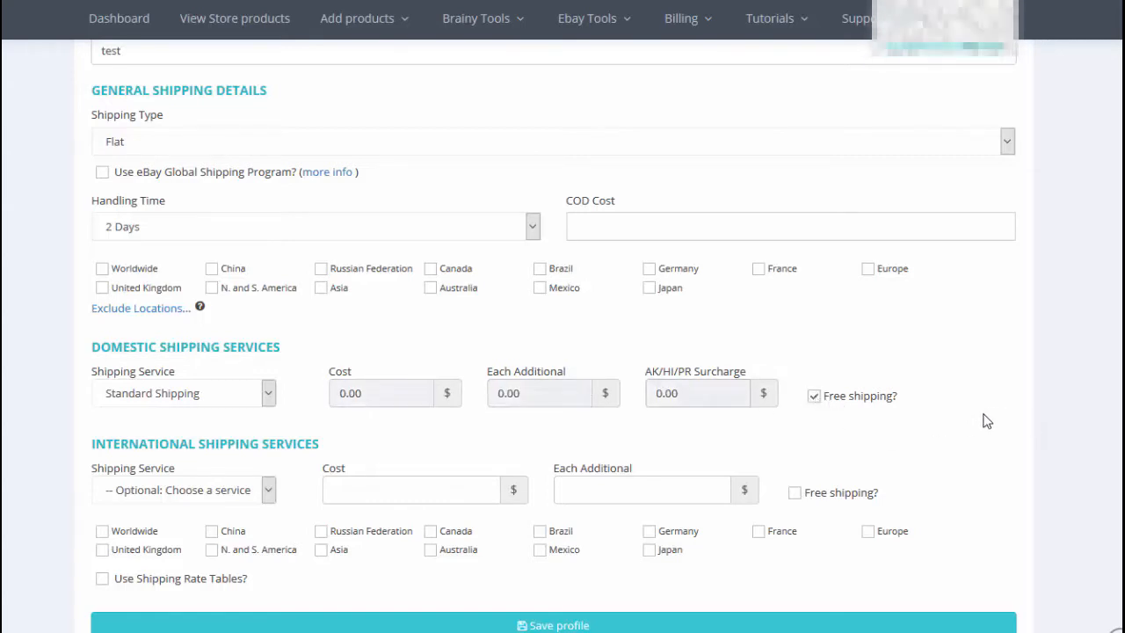
Review the international shipping section, leave it blank, and save the shipping profile
scroll(975, 405, "down", 1)
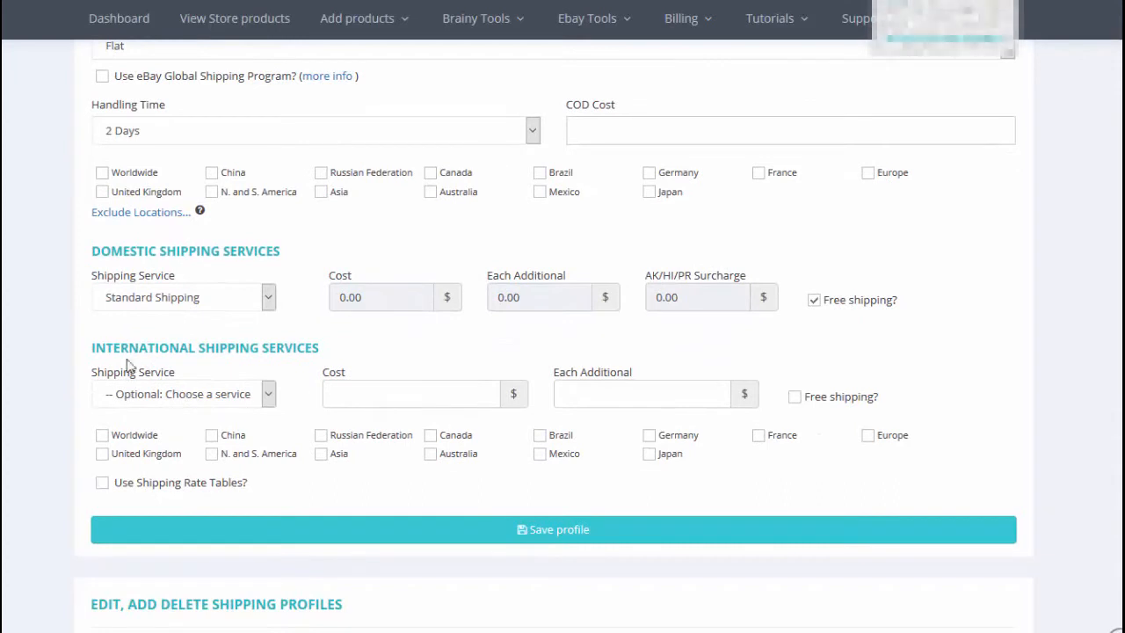
left_click_drag(91, 350, 357, 350)
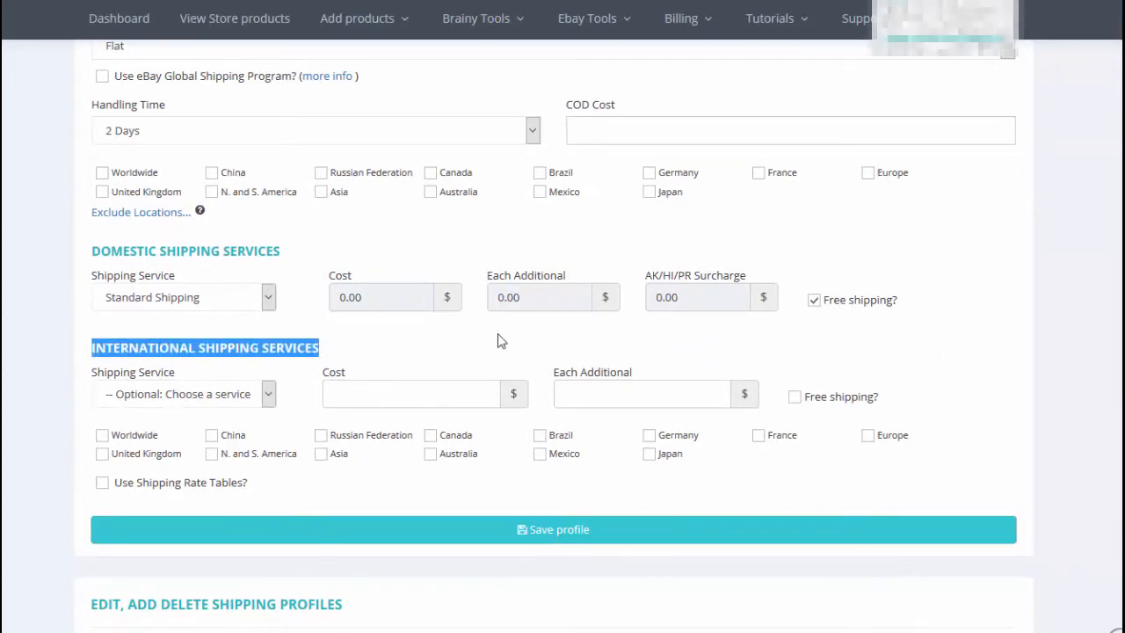
scroll(655, 396, "down", 1)
scroll(712, 441, "up", 5)
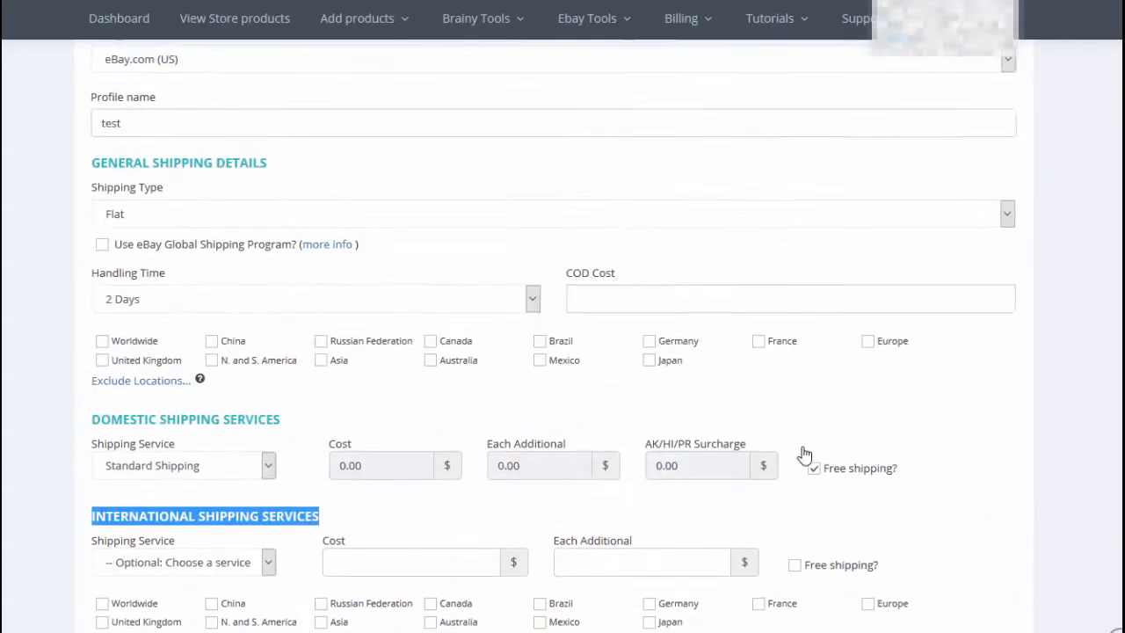
scroll(822, 441, "down", 5)
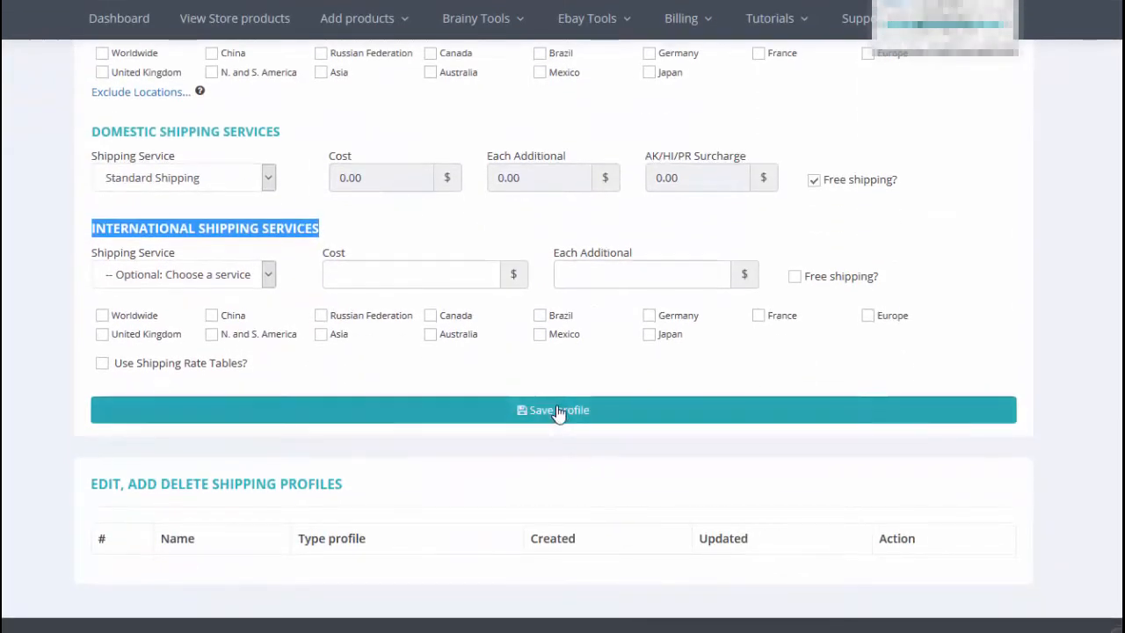
left_click(556, 412)
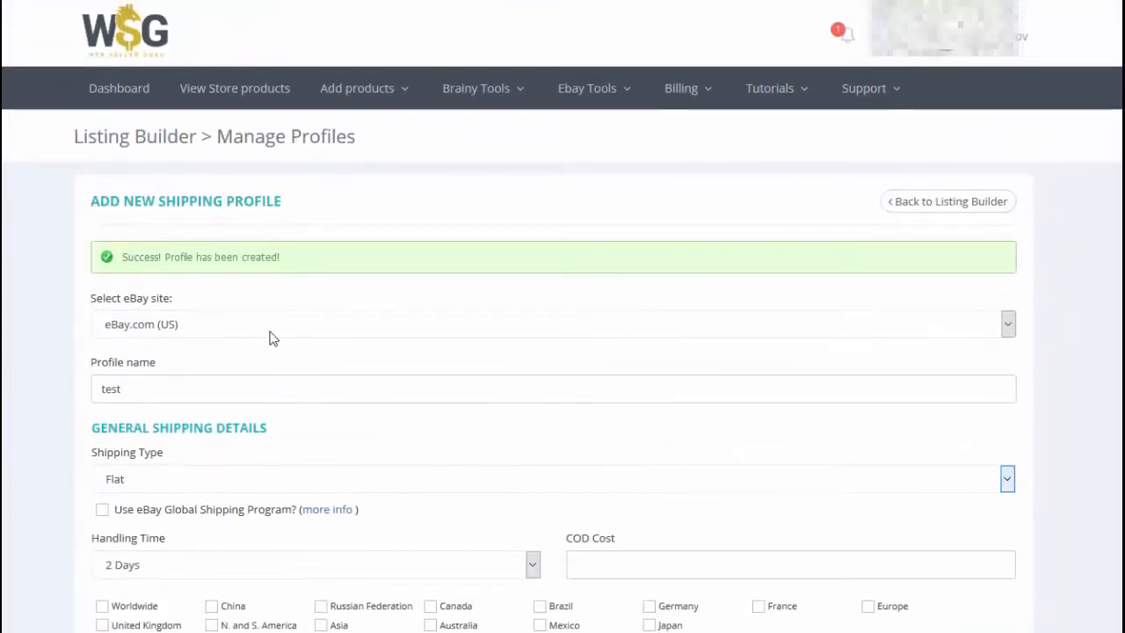
Return to the Listing Builder, open profile management, and start a new profile of type Return
left_click(948, 203)
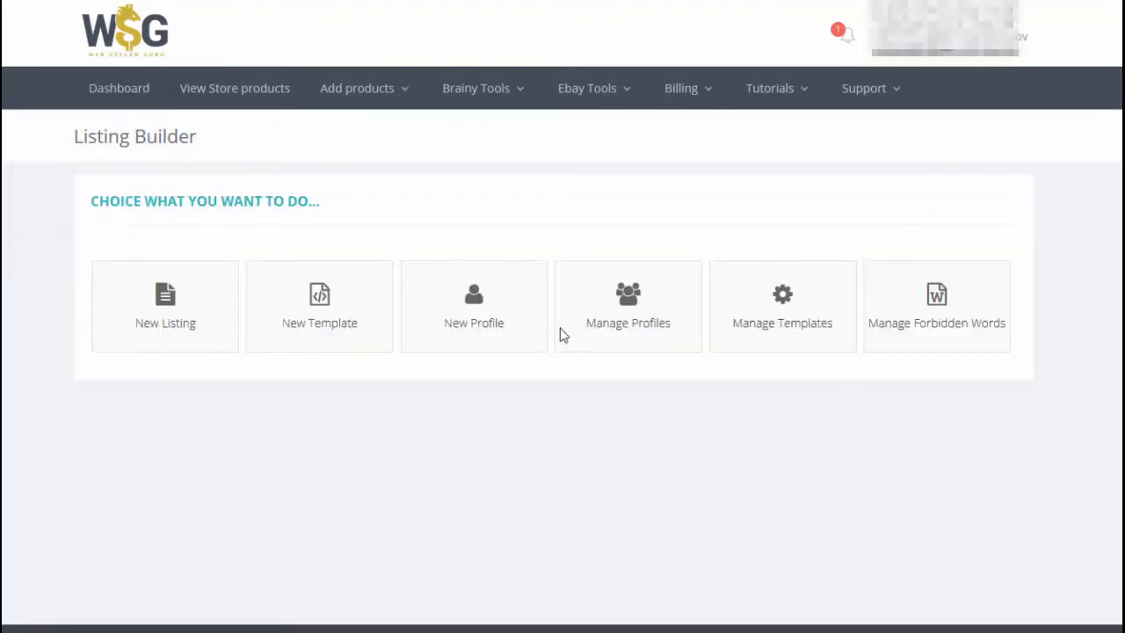
left_click(608, 320)
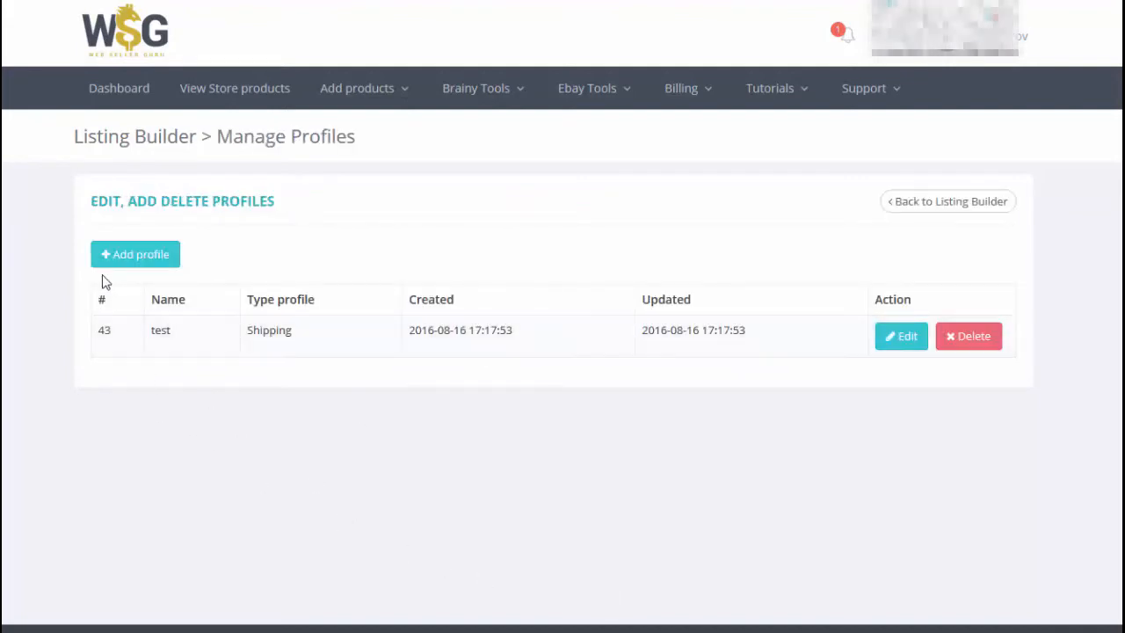
left_click(131, 254)
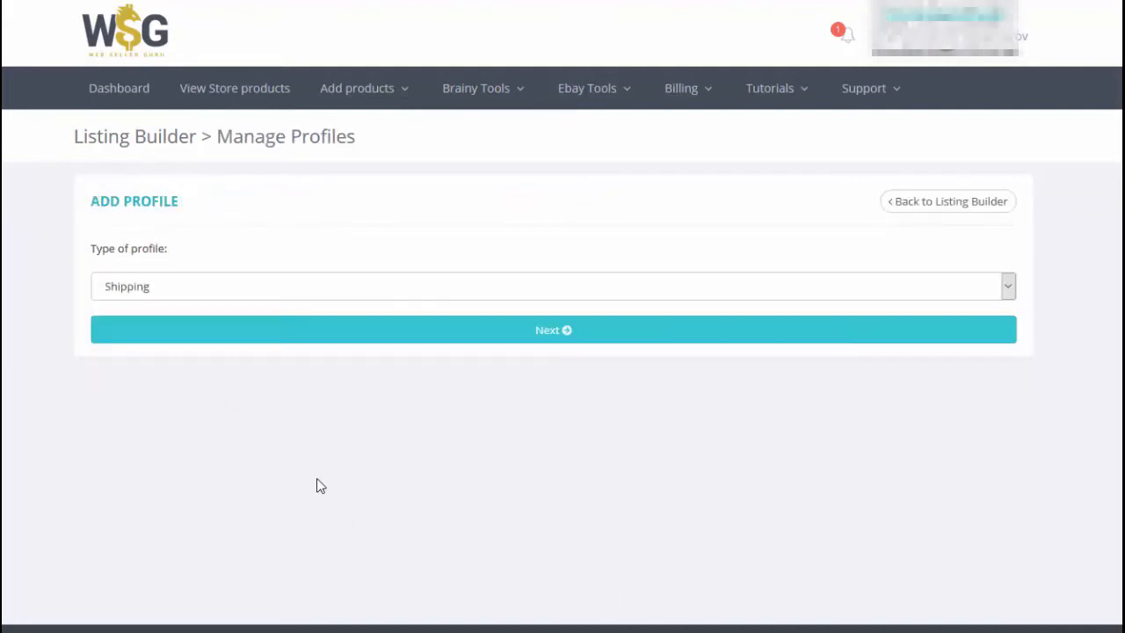
left_click(237, 288)
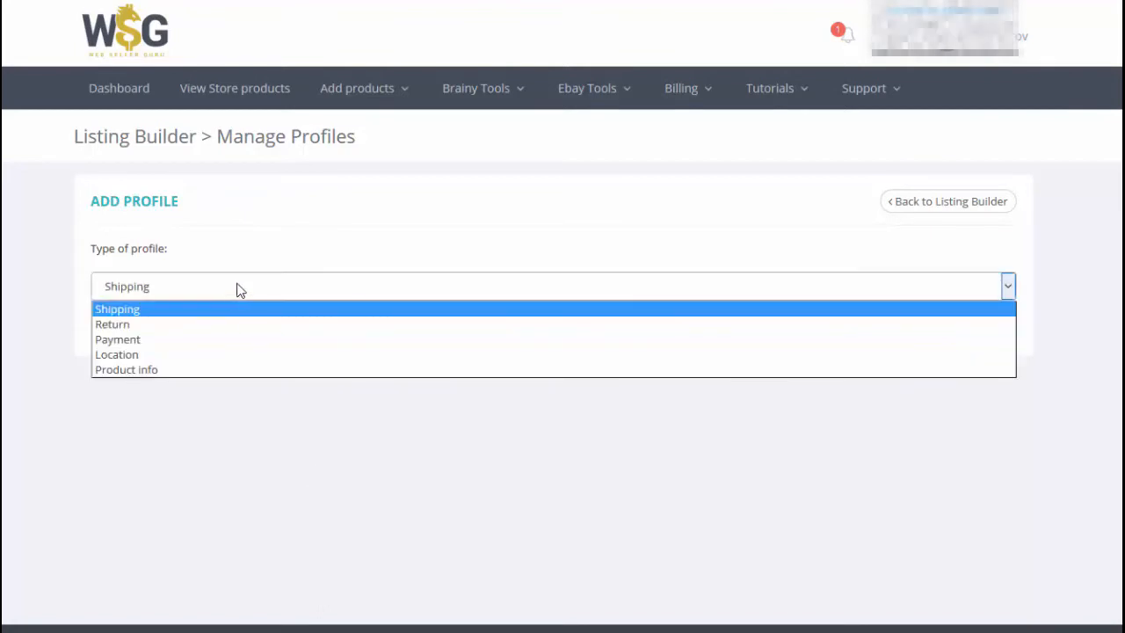
left_click(136, 325)
left_click(557, 426)
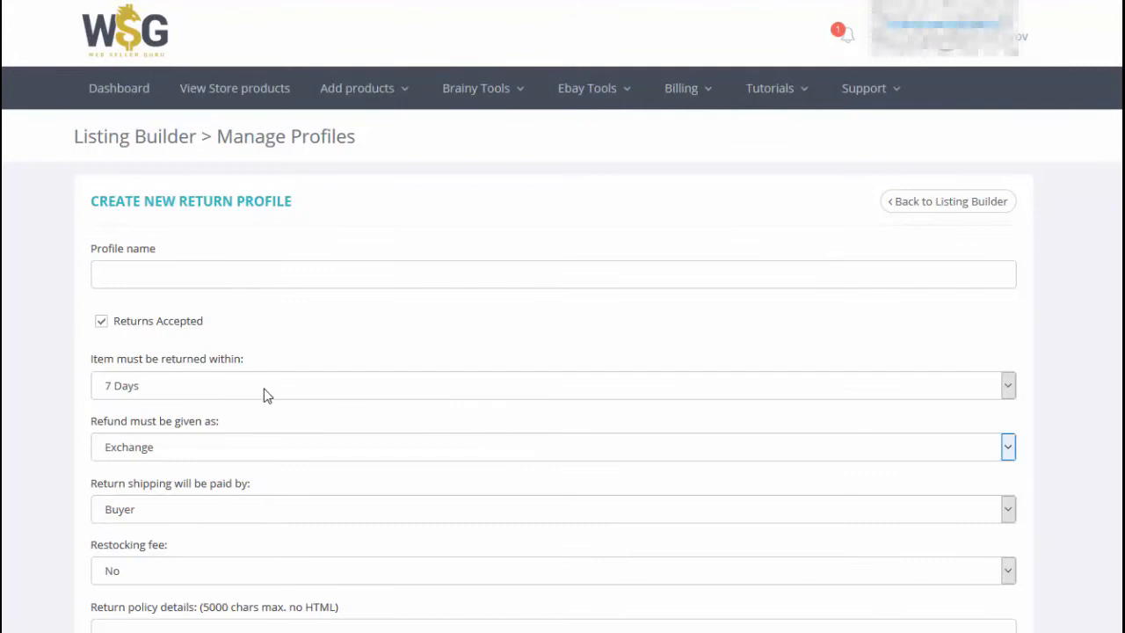
Set the return period to 30 Days and name the return profile "test"
left_click(263, 390)
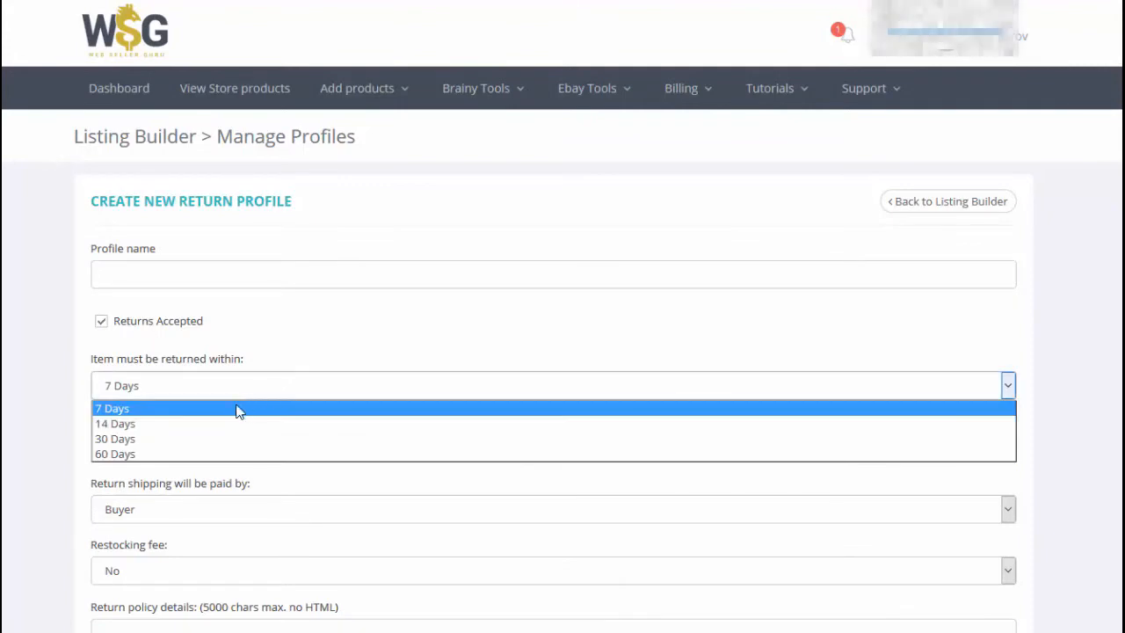
left_click(190, 440)
left_click(234, 275)
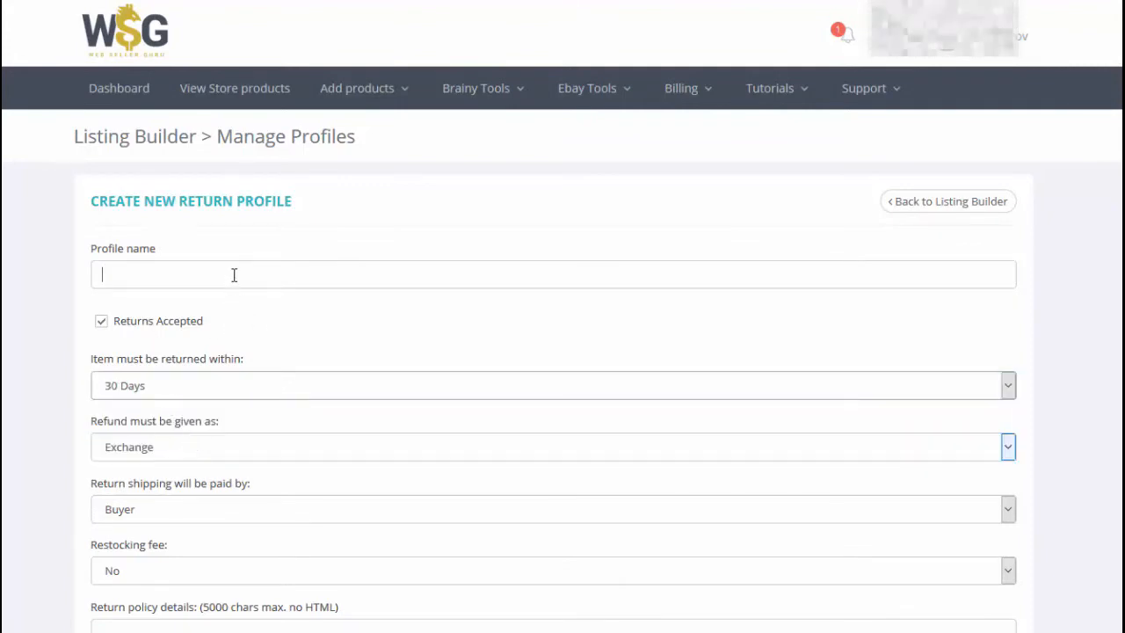
type("te")
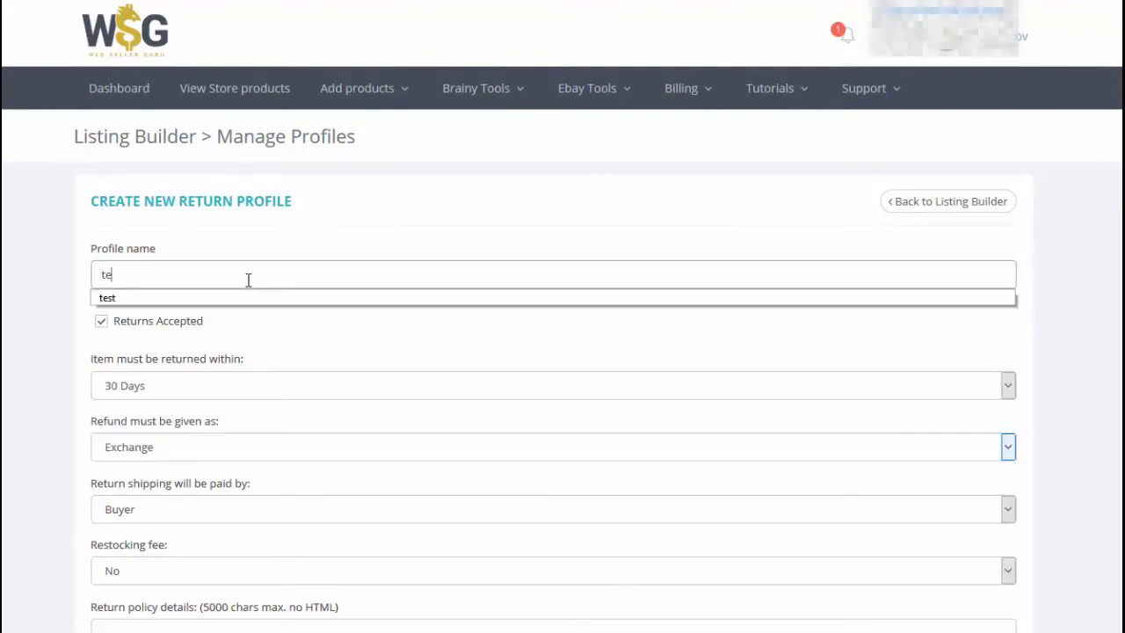
key("Down")
key("Return")
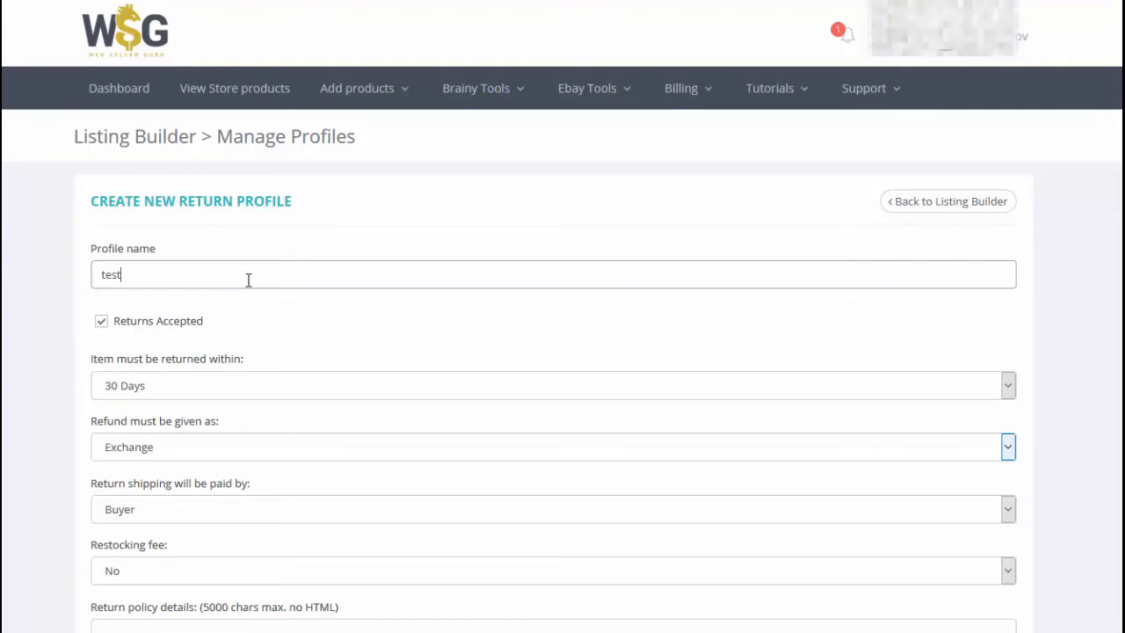
Set the refund method to "Money back or exchange (buyer's choice)" and save the return profile
scroll(401, 326, "down", 1)
left_click(245, 356)
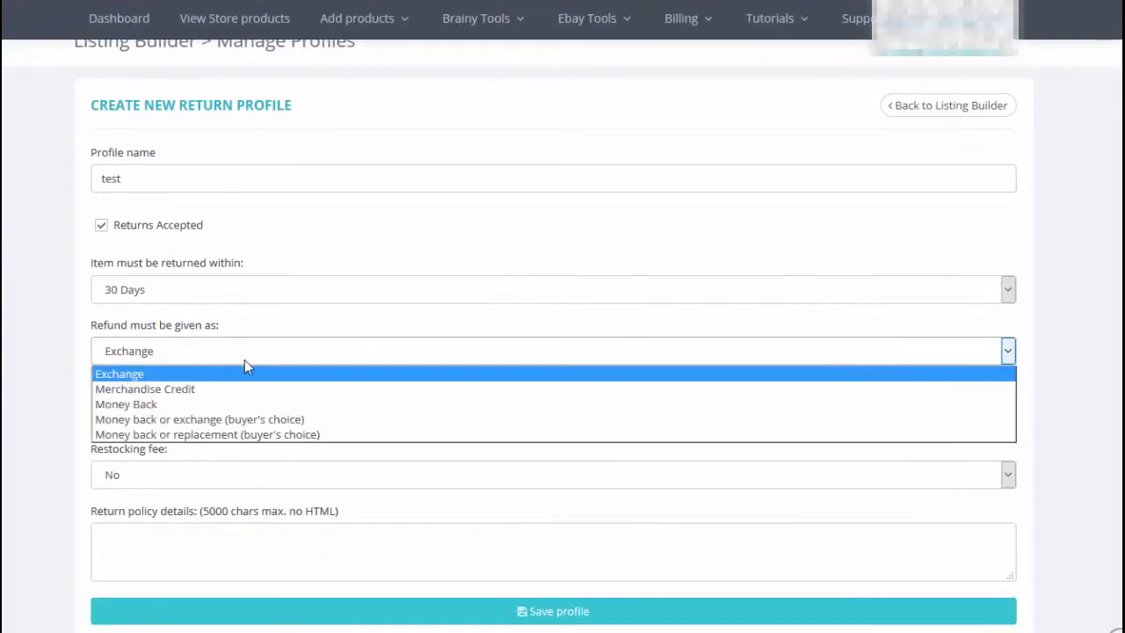
left_click(295, 419)
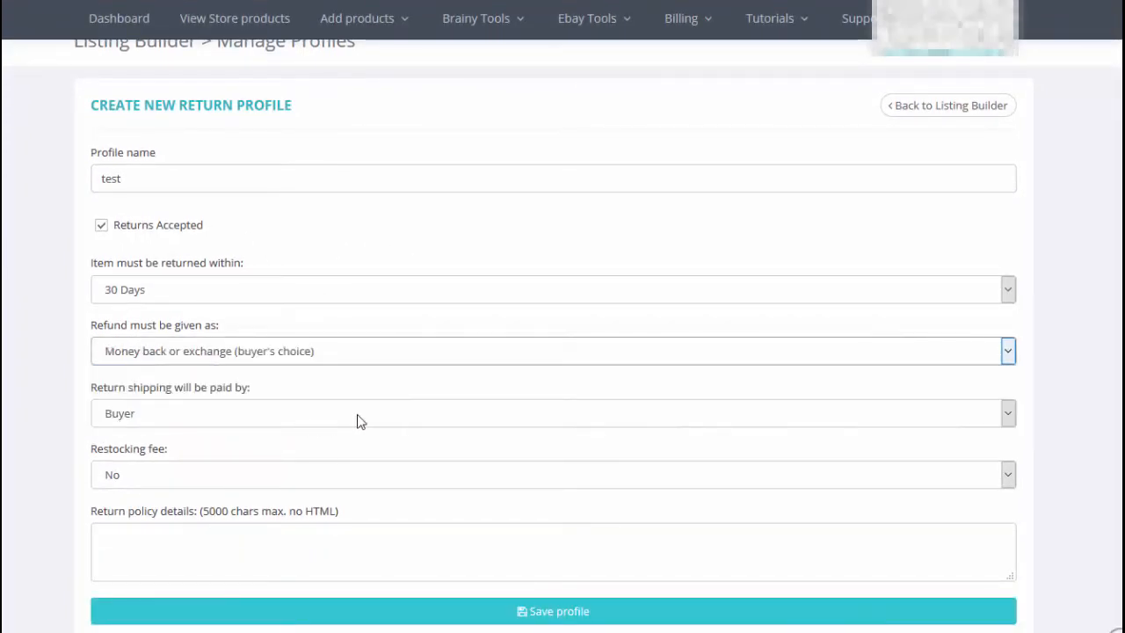
left_click(26, 480)
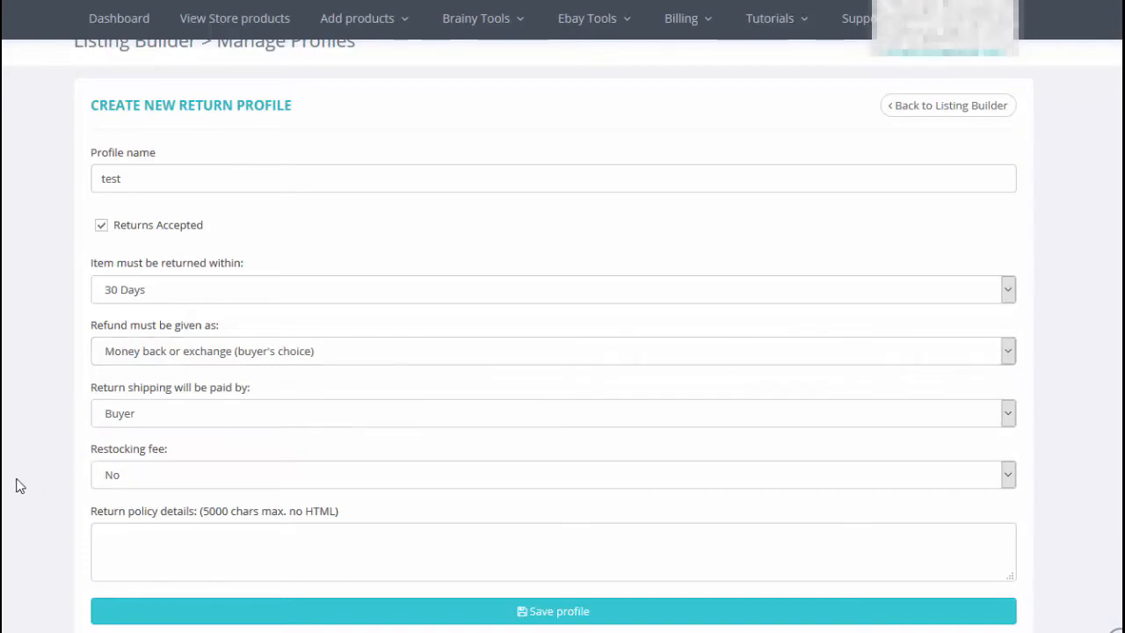
scroll(18, 481, "down", 3)
left_click(575, 424)
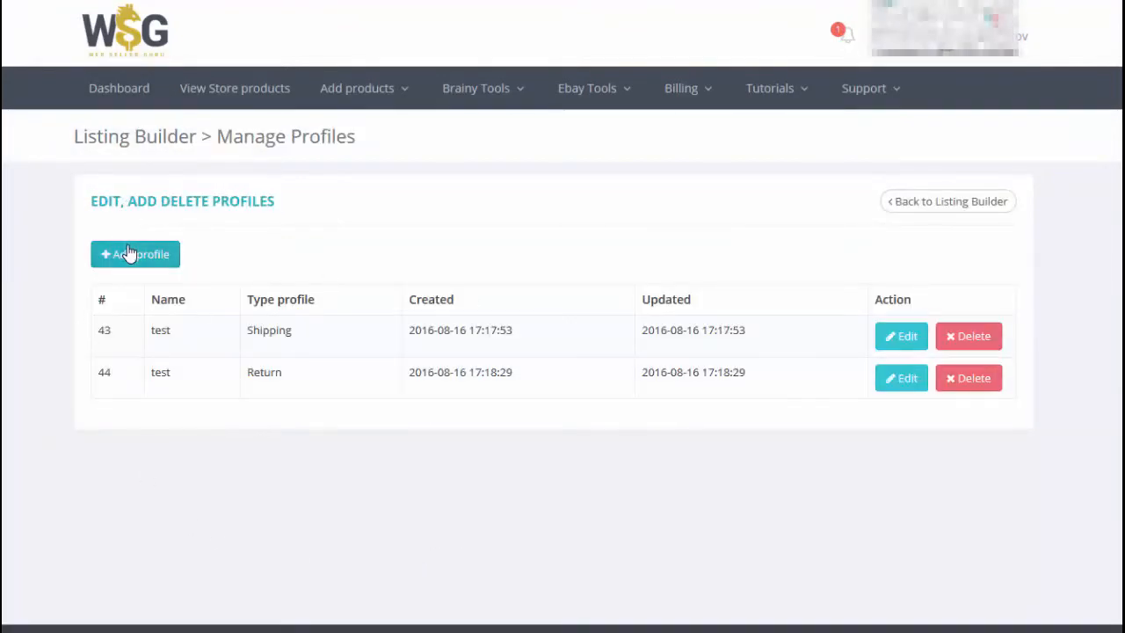
Add another profile and choose Payment as its type
left_click(129, 253)
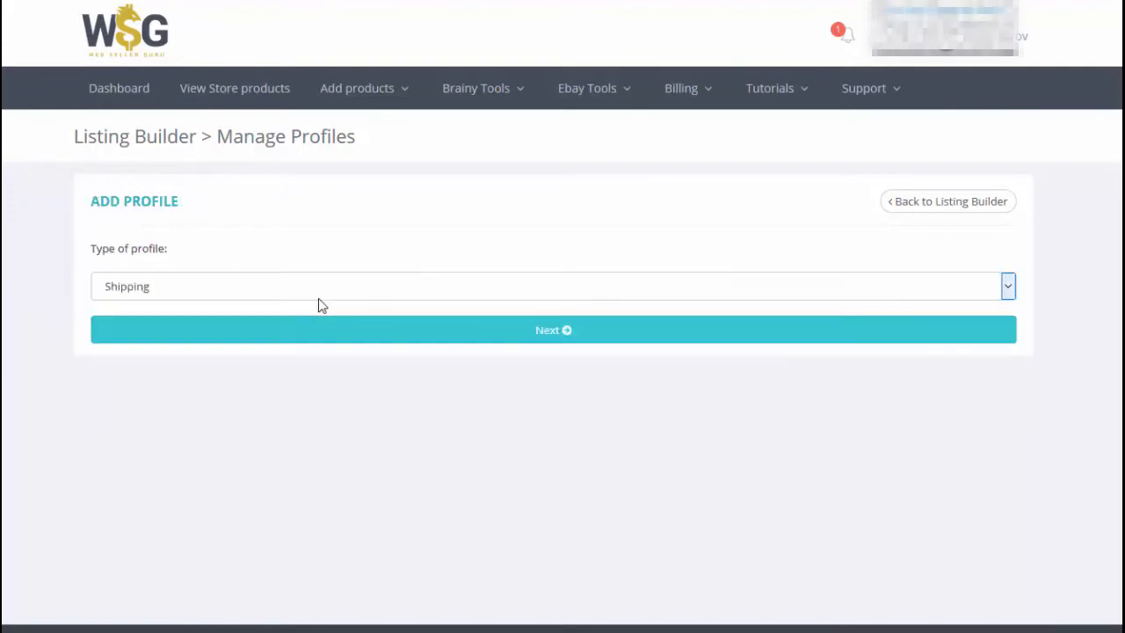
left_click(318, 297)
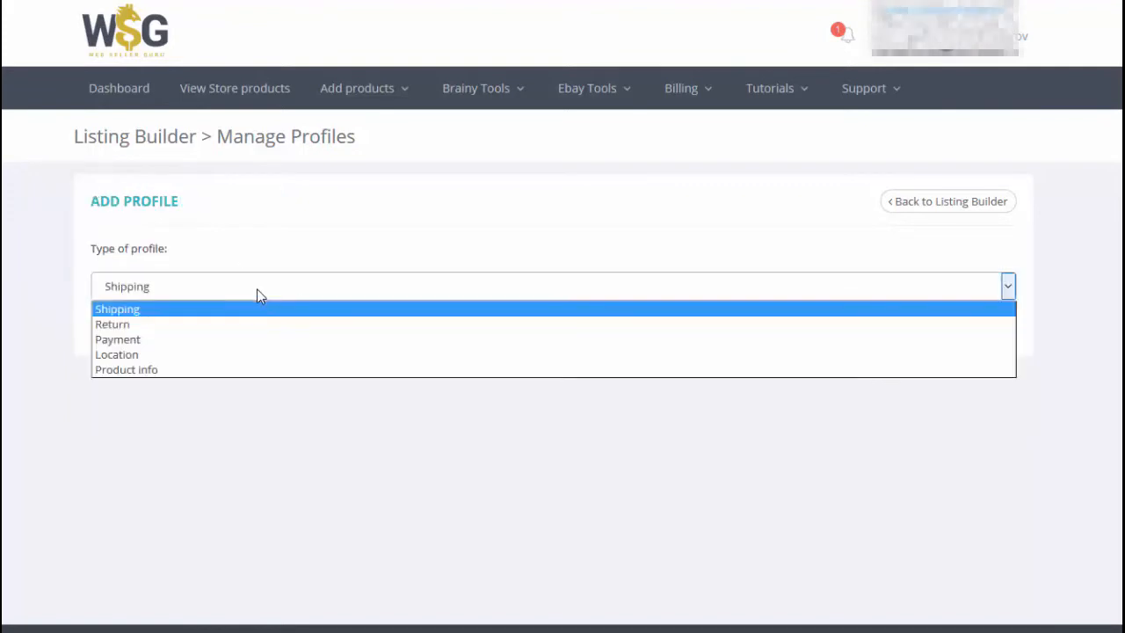
left_click(154, 341)
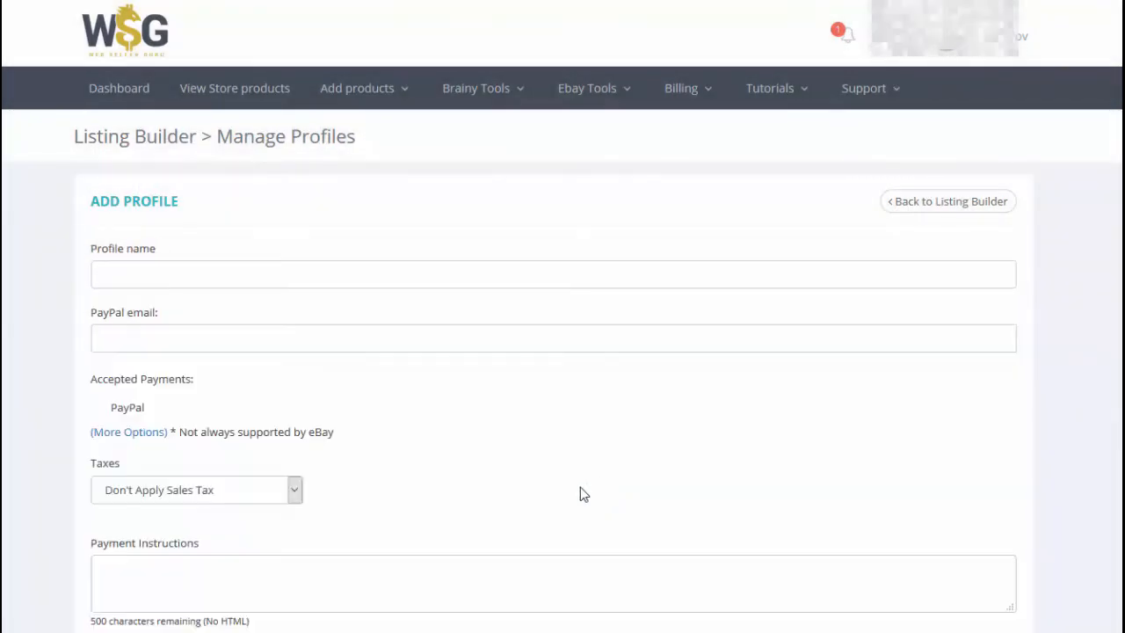
Name the payment profile "test", fill in the PayPal email, and accept PayPal payments
type("te")
left_click(177, 302)
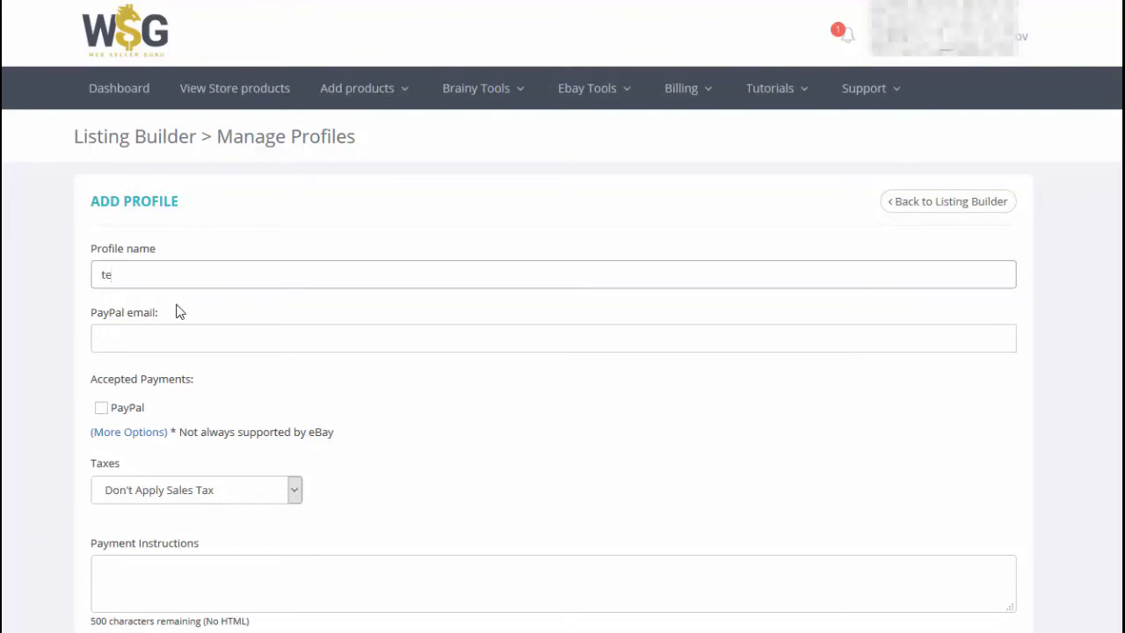
left_click(212, 334)
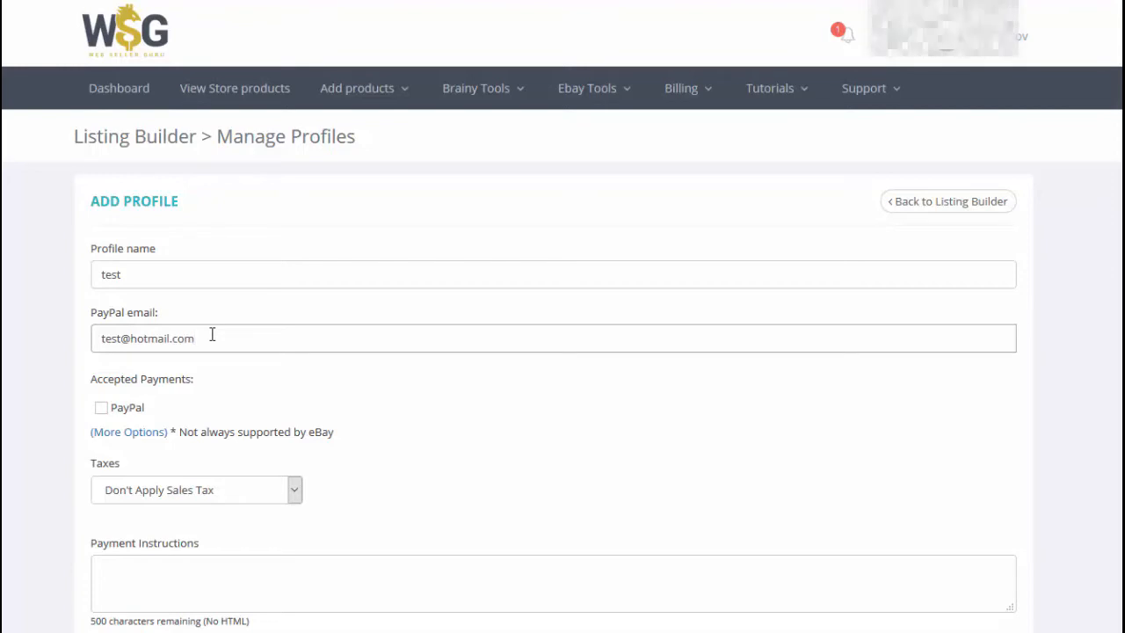
left_click(103, 409)
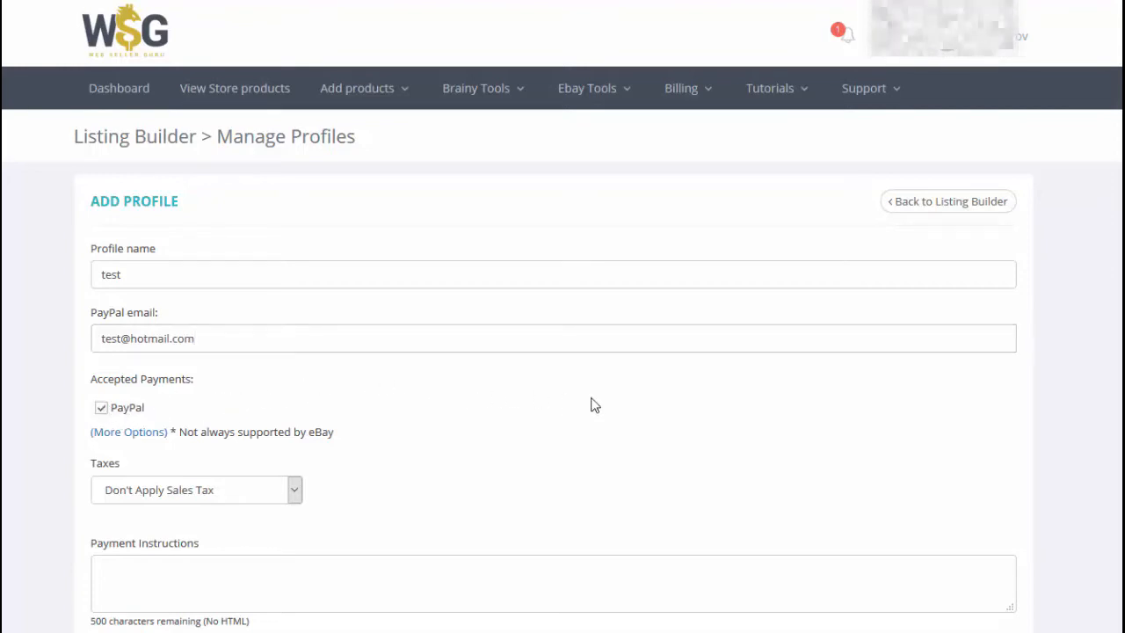
Examine the sales tax options, the payment instructions field, and the price calculation formula with its related fields
scroll(603, 410, "down", 1)
scroll(601, 411, "down", 3)
left_click(295, 393)
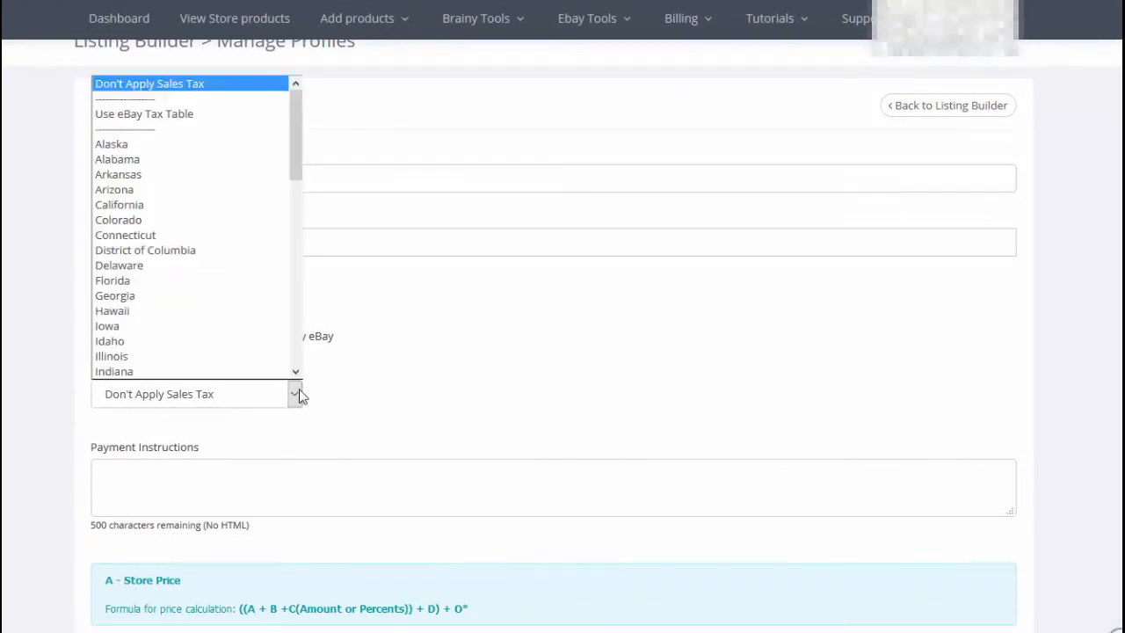
left_click(296, 395)
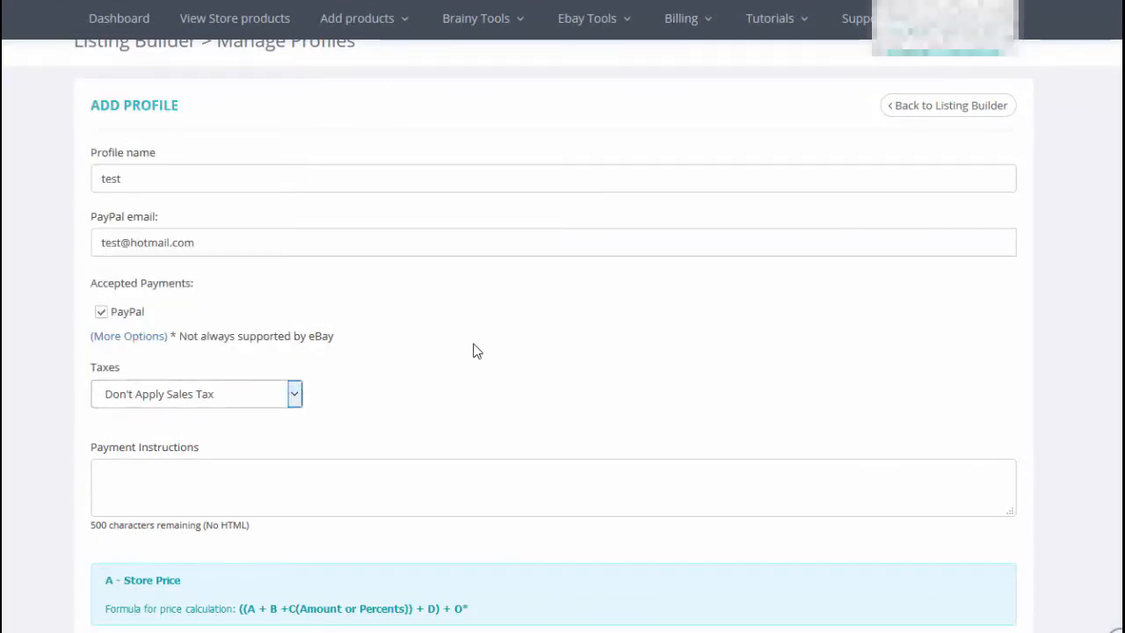
scroll(479, 350, "down", 3)
left_click(439, 224)
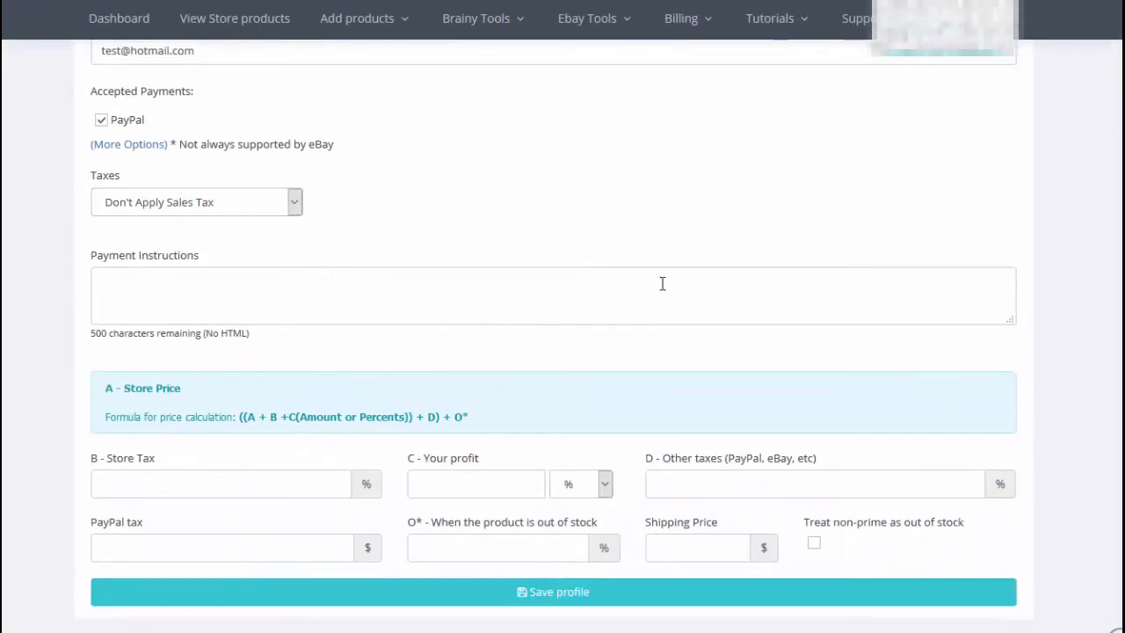
scroll(615, 282, "up", 1)
scroll(538, 298, "down", 2)
scroll(368, 320, "down", 1)
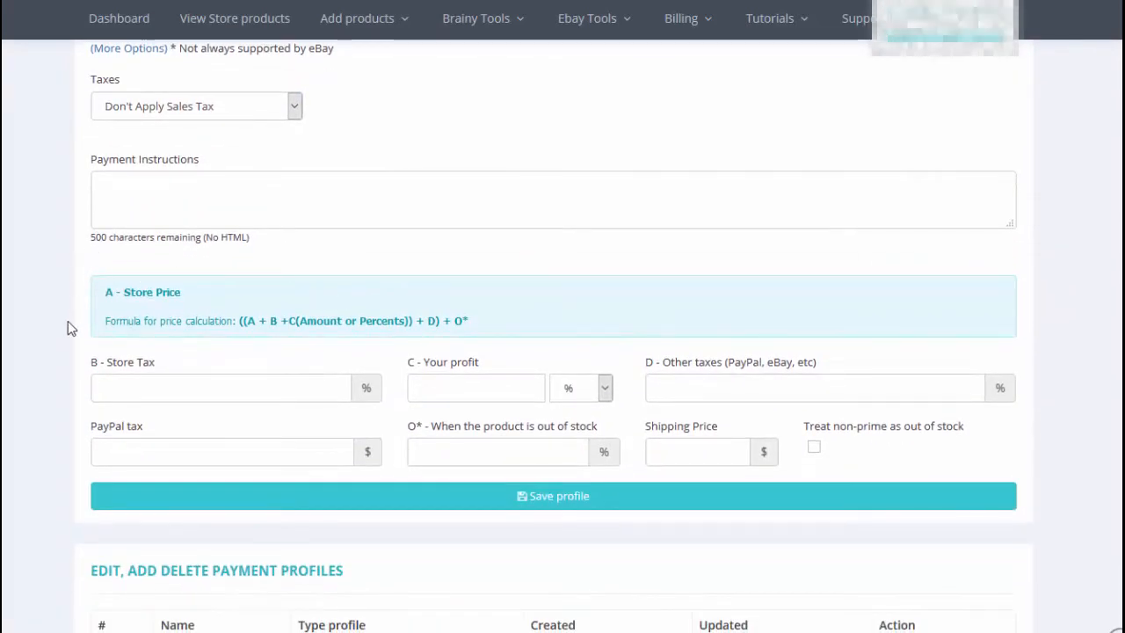
Set the payment profile's store tax to 0.00%, profit to 3%, and other taxes to 25%
left_click(129, 393)
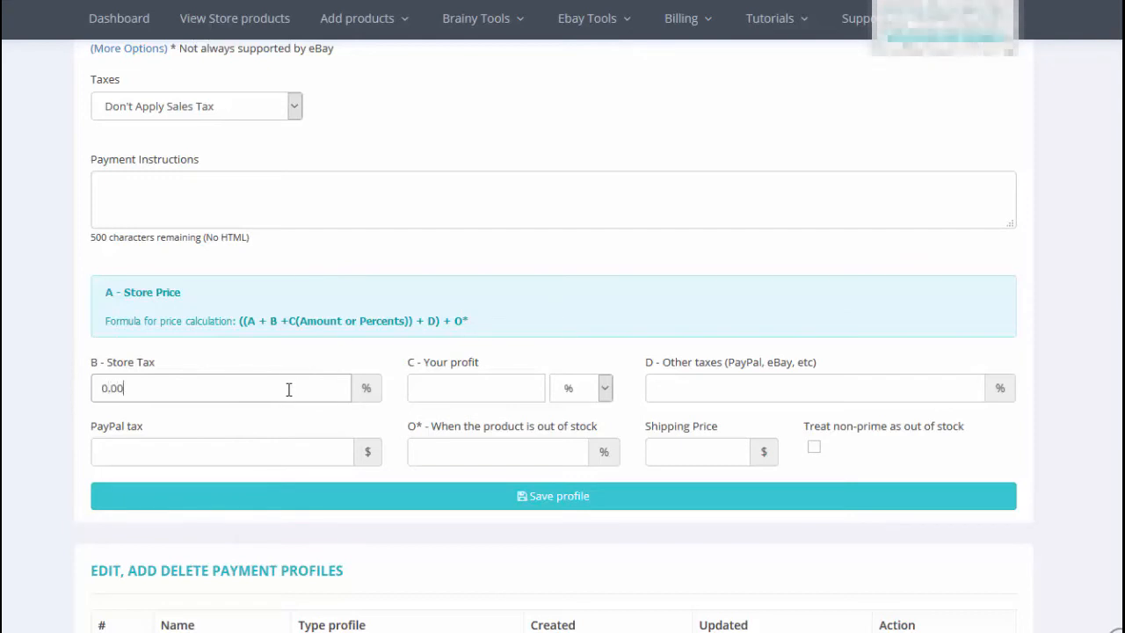
key("Tab")
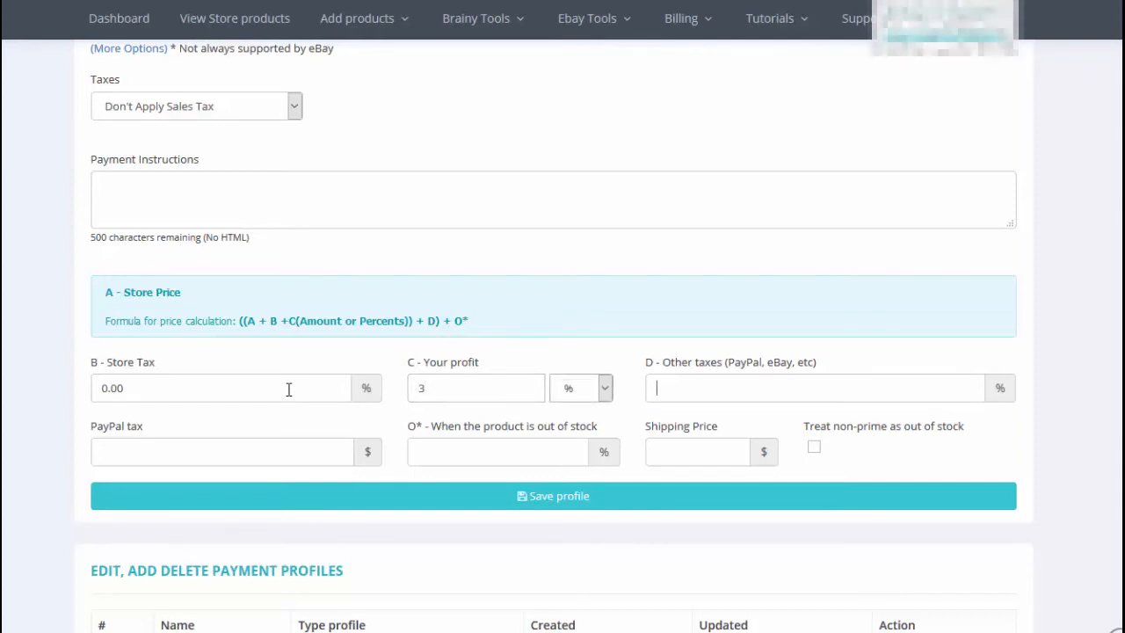
type("25")
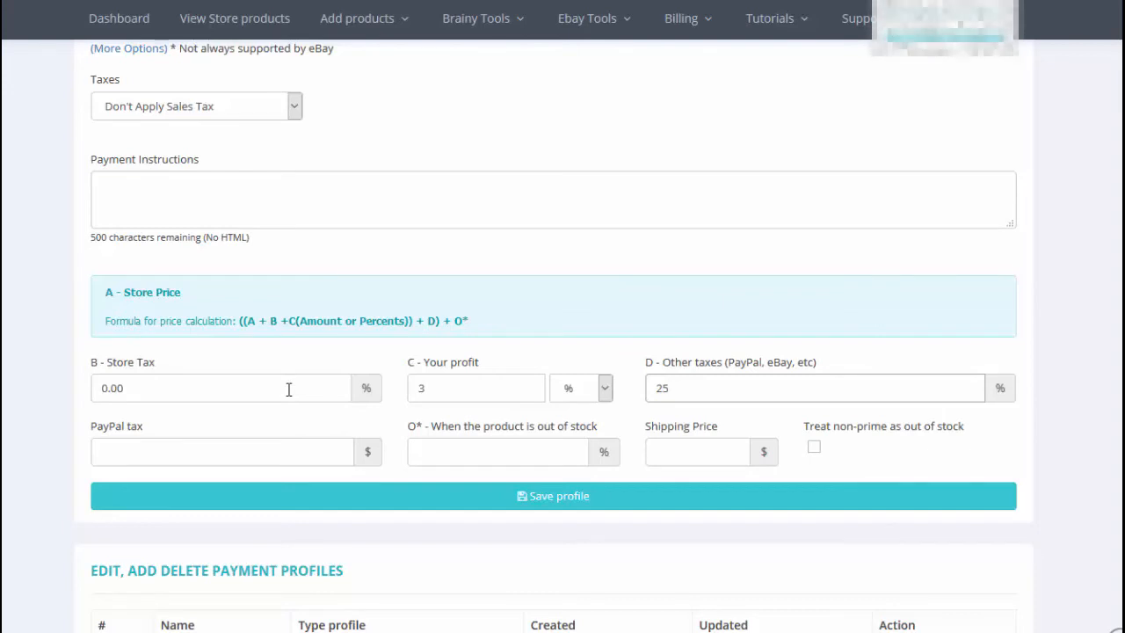
Set PayPal tax to $4, the out-of-stock increase to 250%, and shipping price to $0.00, then save the payment profile
key("Tab")
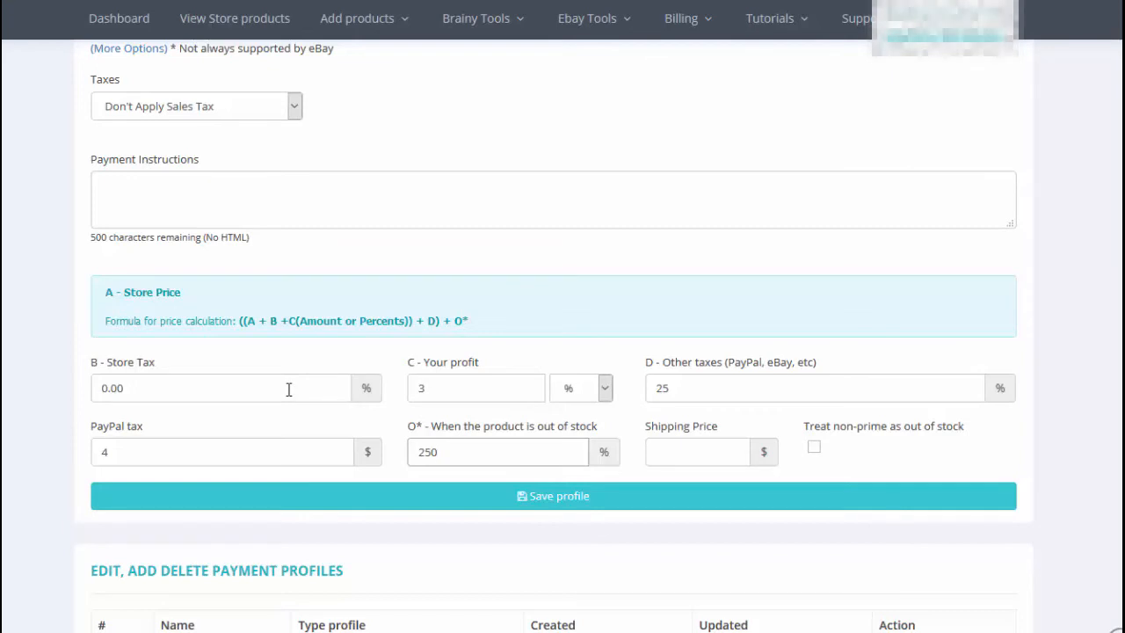
key("Tab")
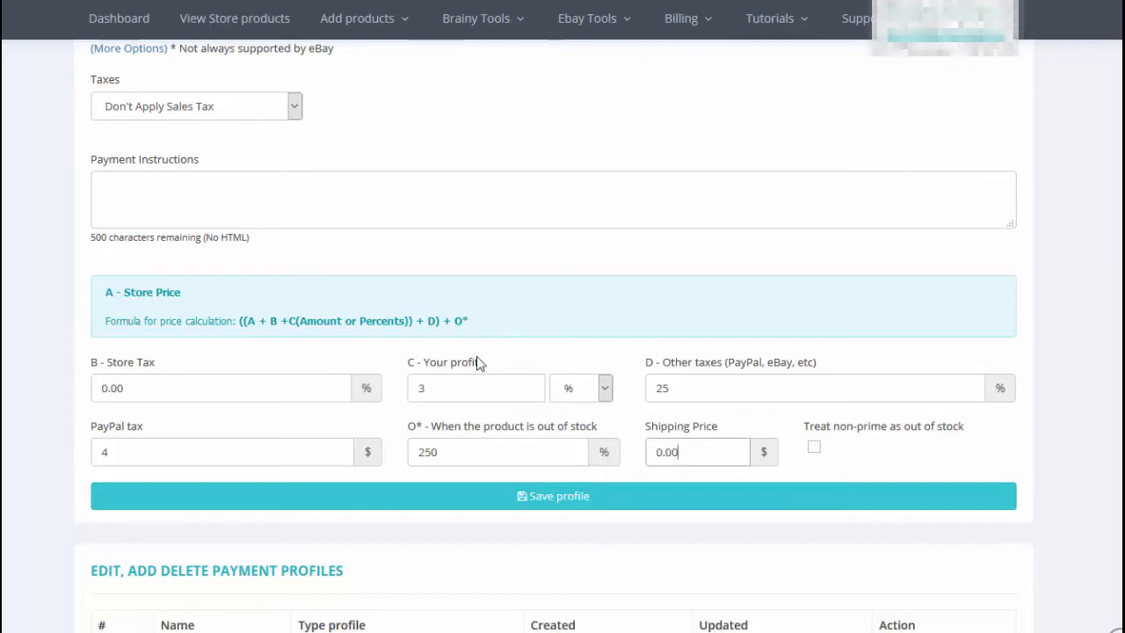
scroll(477, 363, "down", 1)
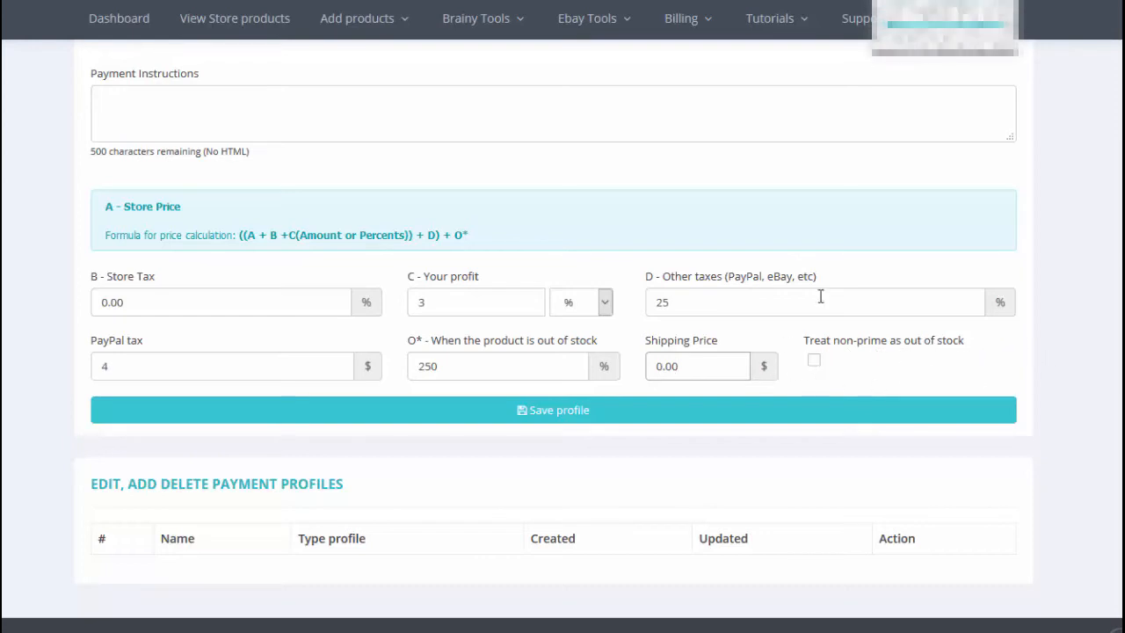
left_click(590, 417)
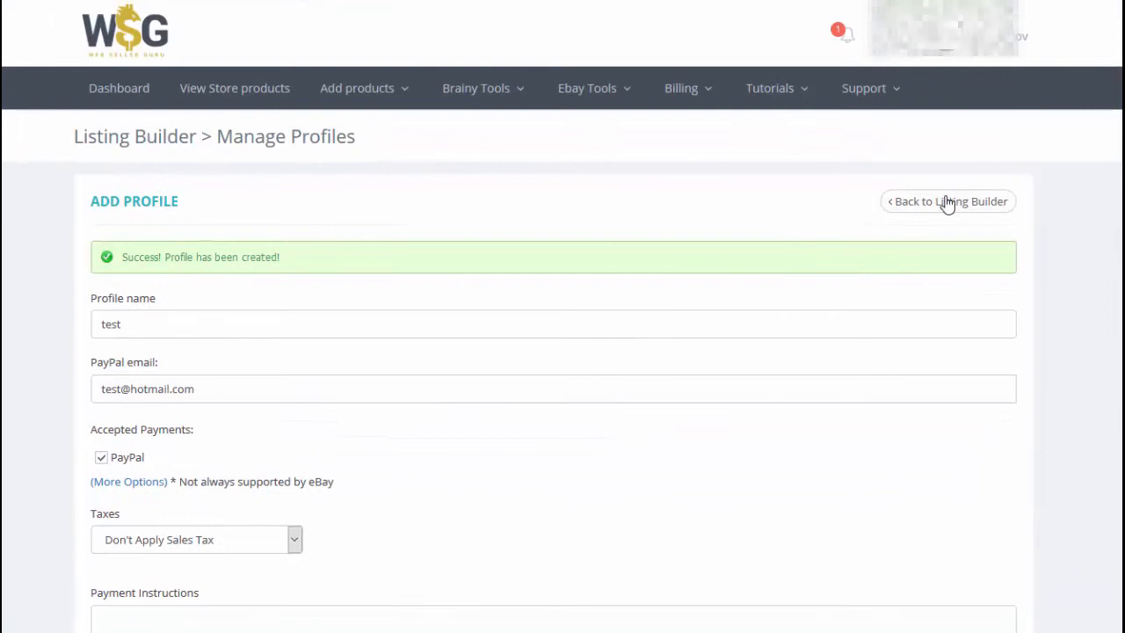
Return to profile management and add a profile of type Location
left_click(946, 202)
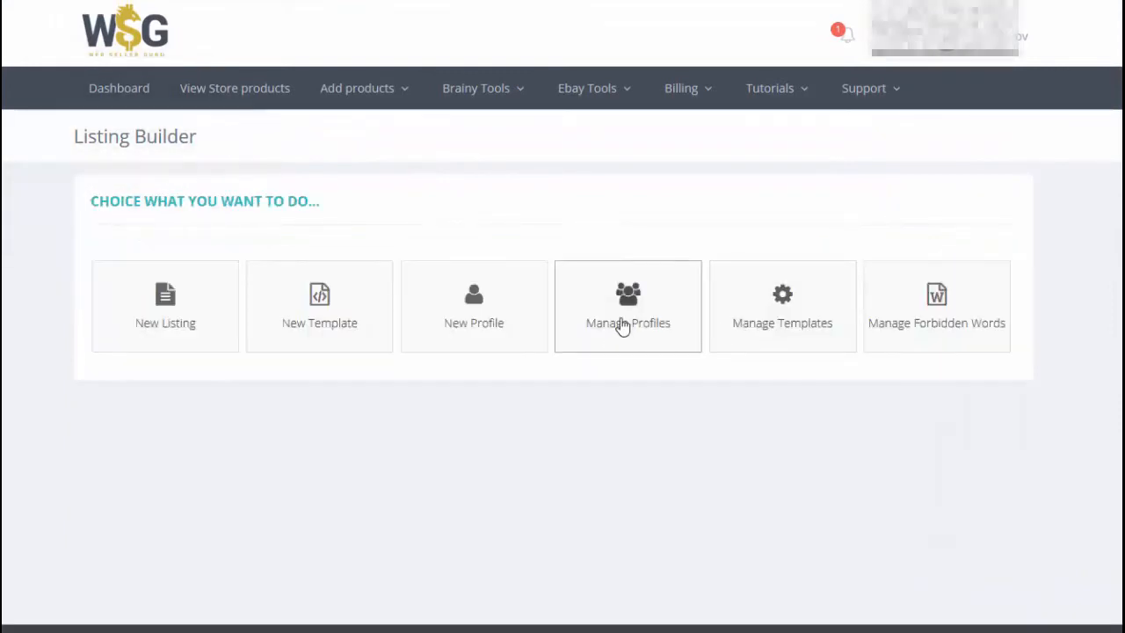
left_click(621, 327)
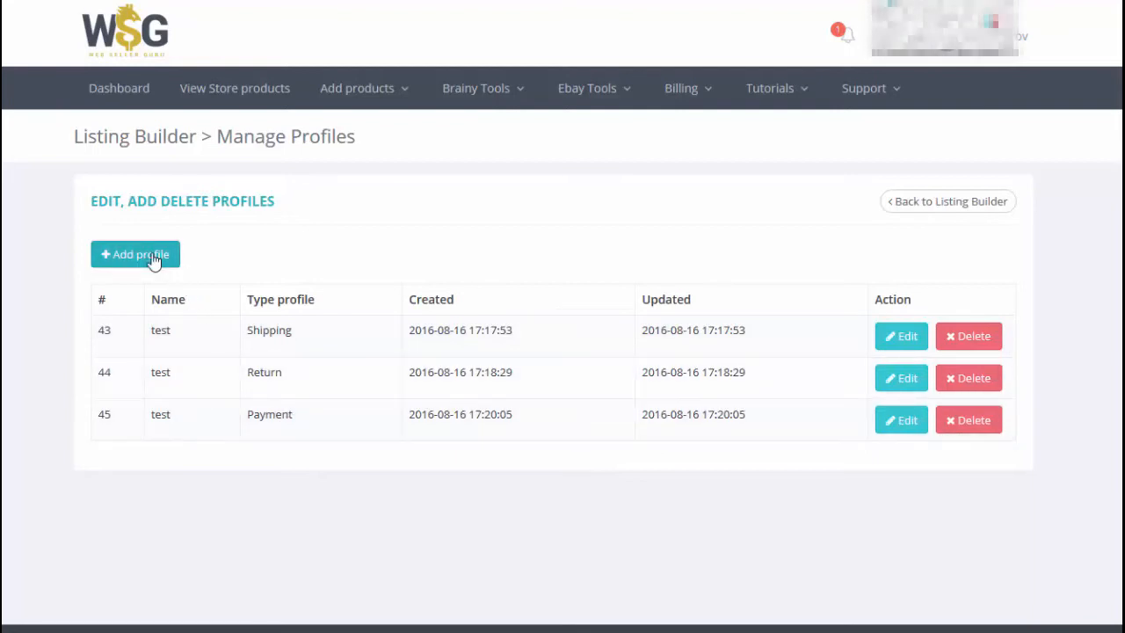
left_click(160, 254)
left_click(366, 286)
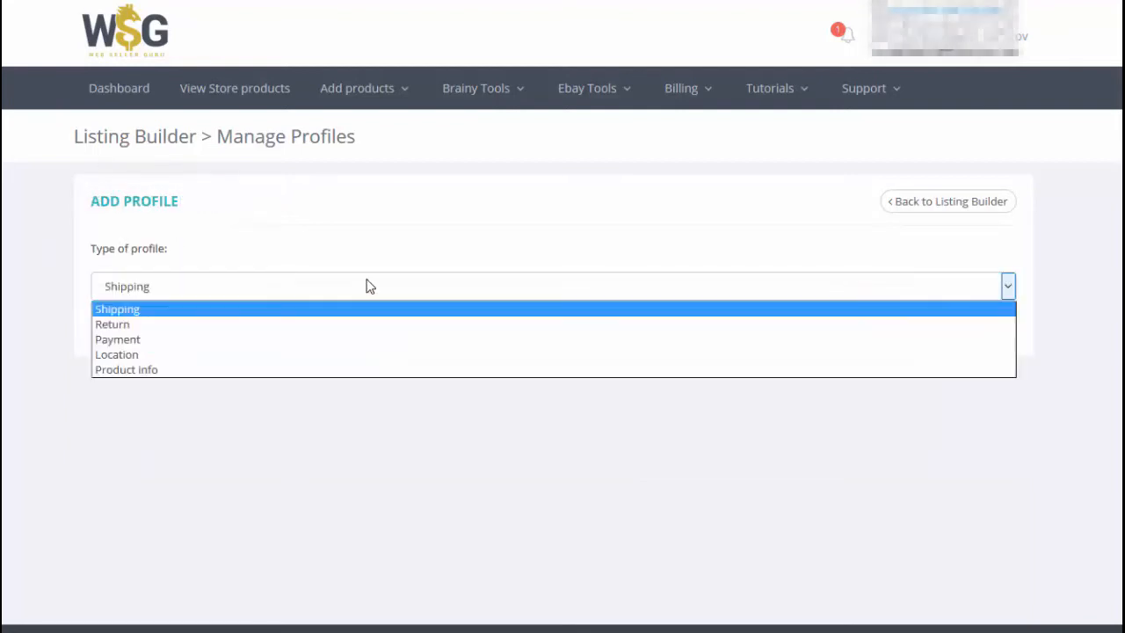
left_click(178, 355)
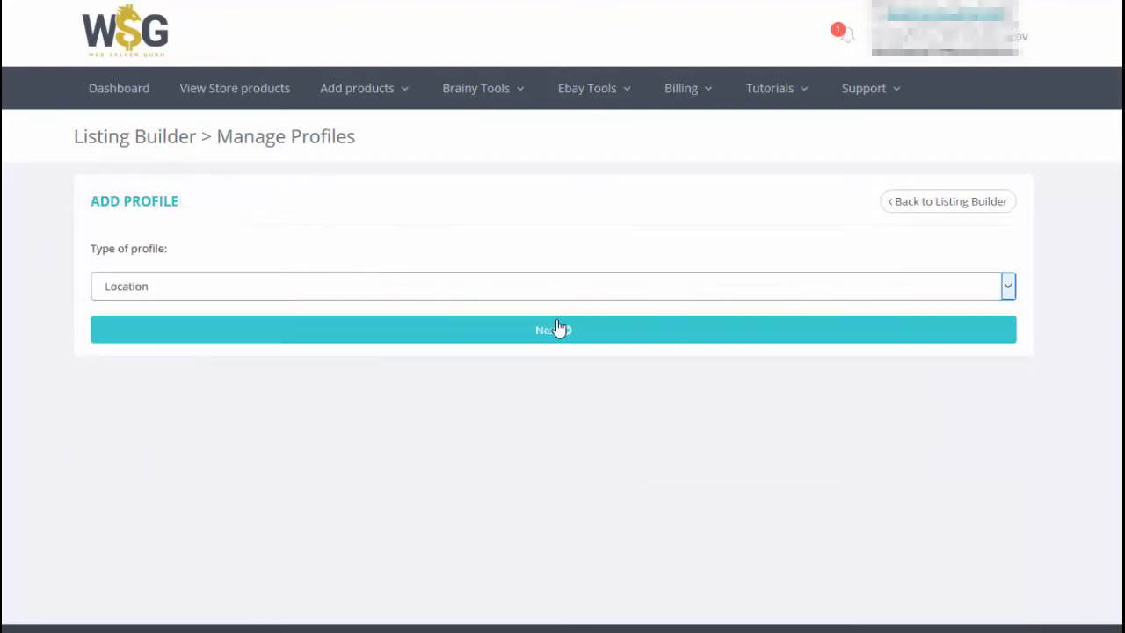
left_click(562, 331)
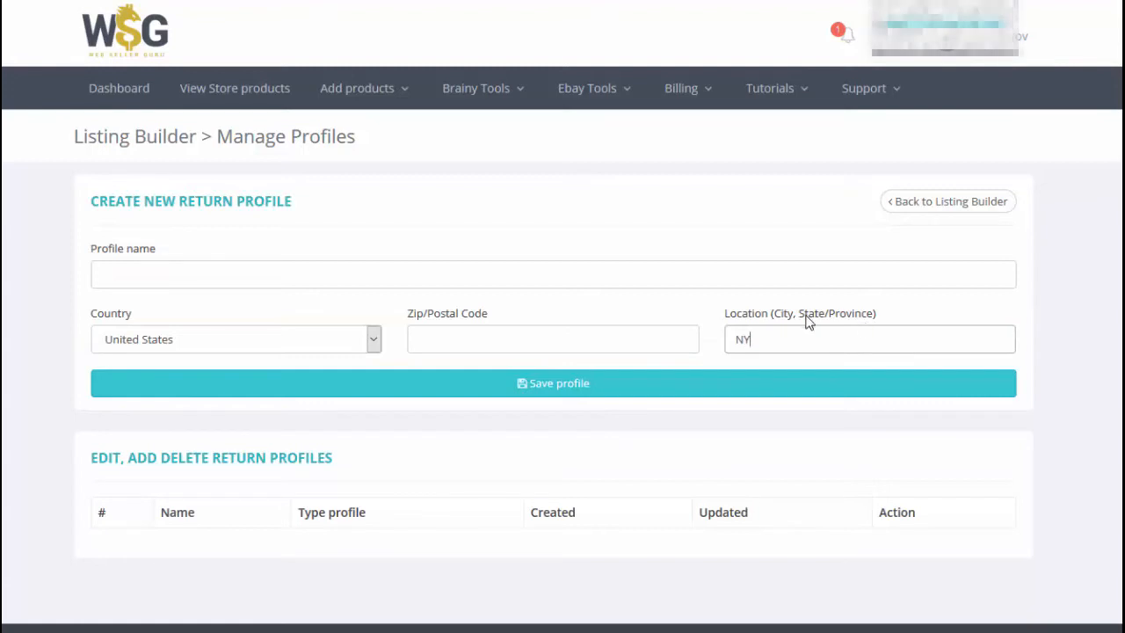
Set the location to NY, name the profile "test", and save it
type("te")
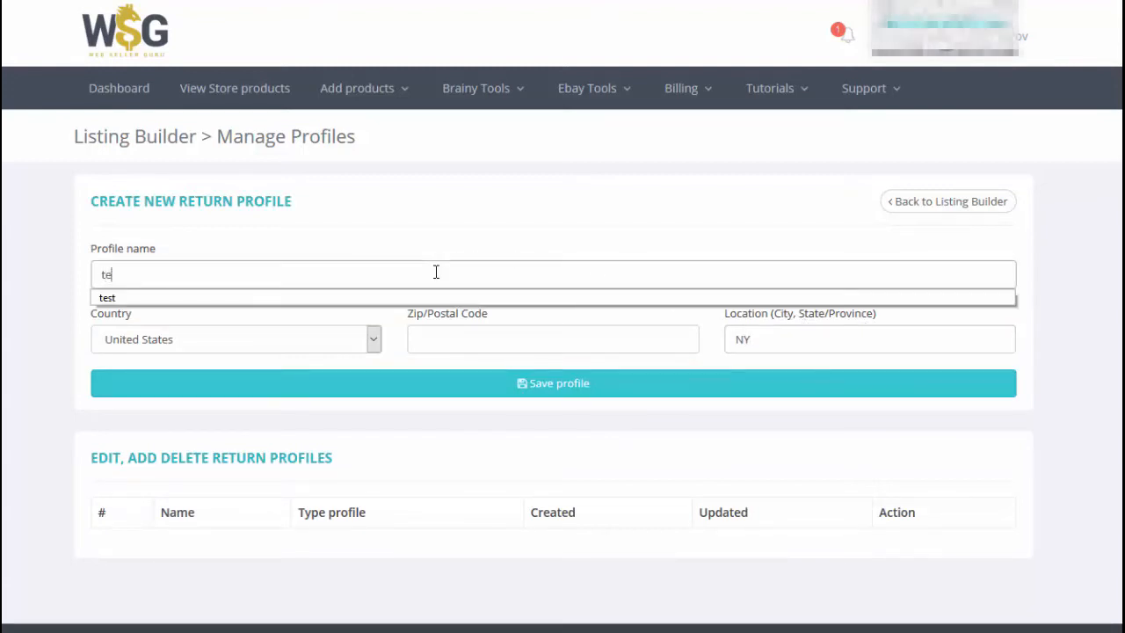
type("st")
left_click(563, 393)
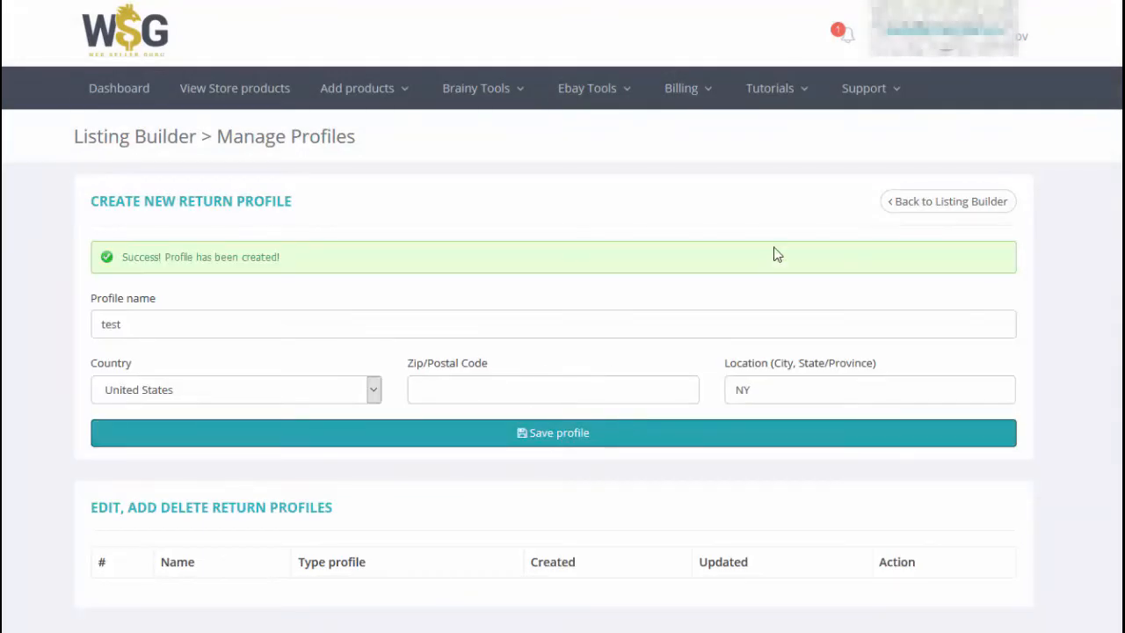
Return to profile management and add a profile of type Product info
left_click(931, 204)
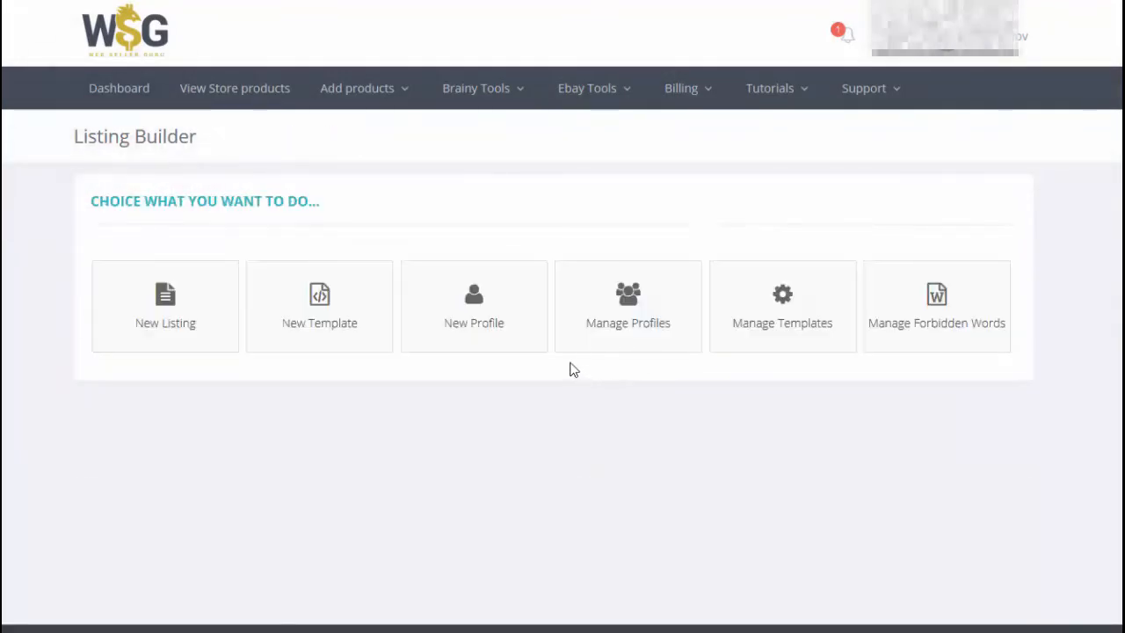
left_click(638, 344)
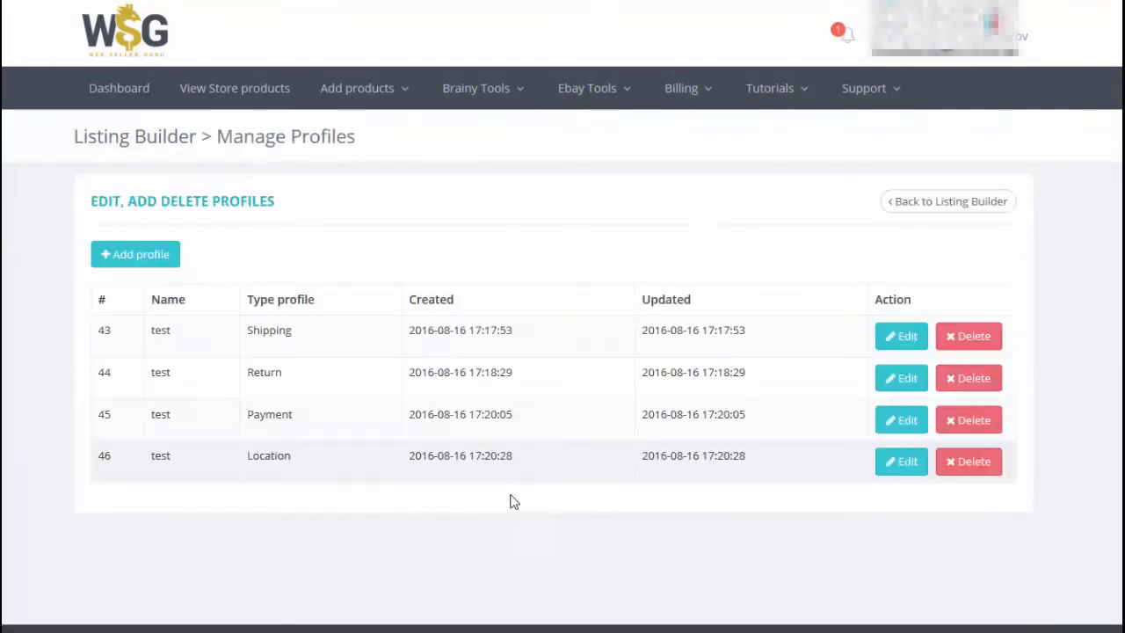
left_click(141, 254)
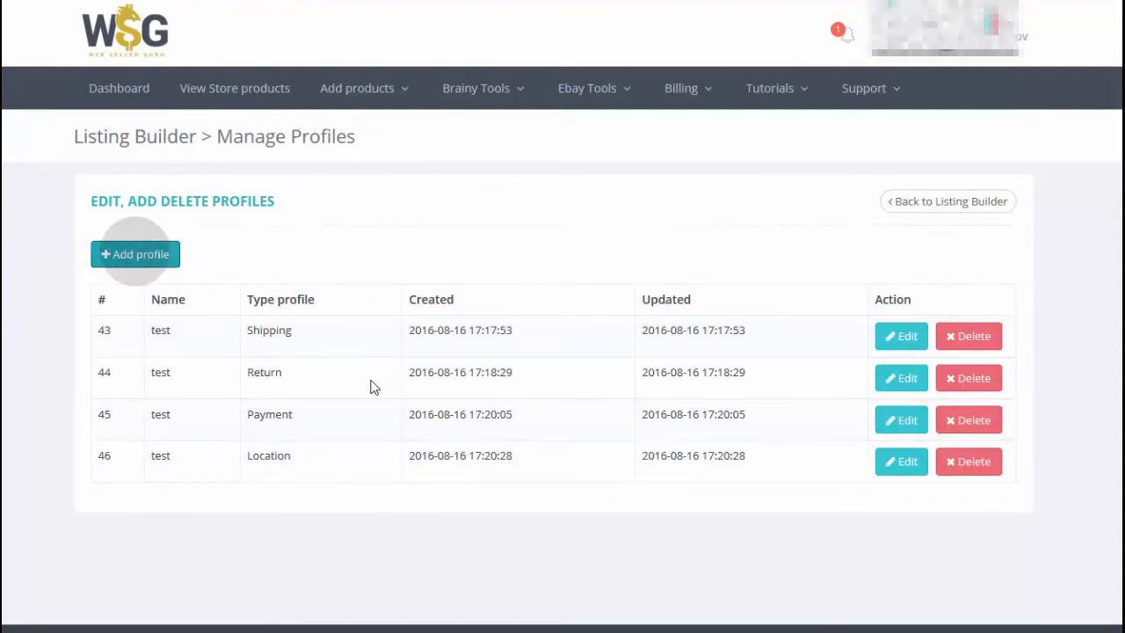
left_click(297, 289)
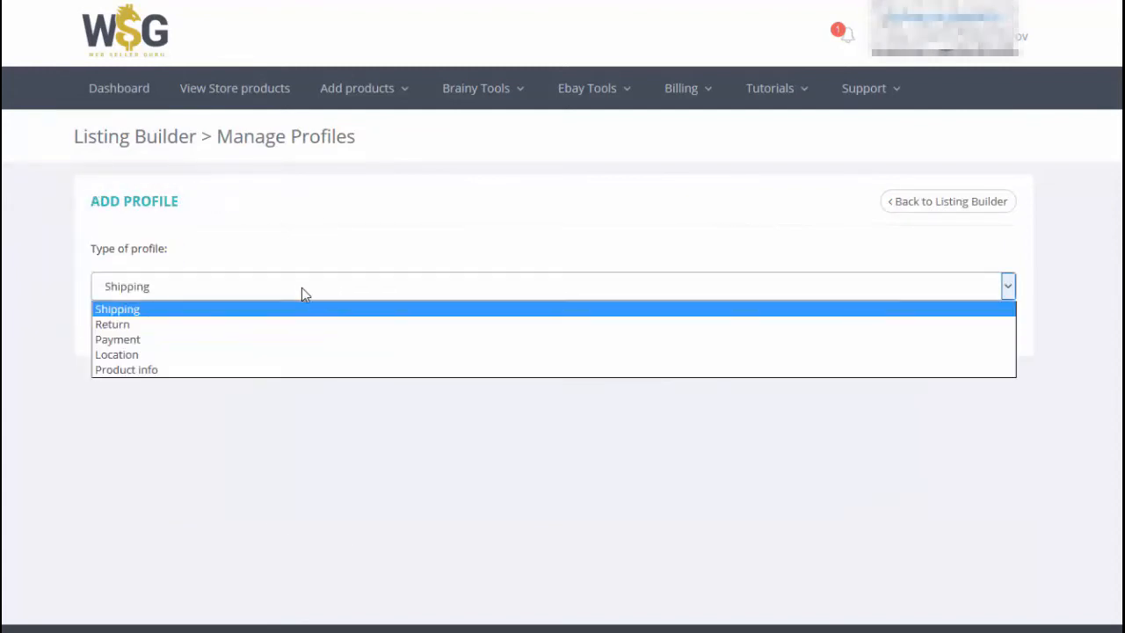
left_click(188, 370)
left_click(499, 332)
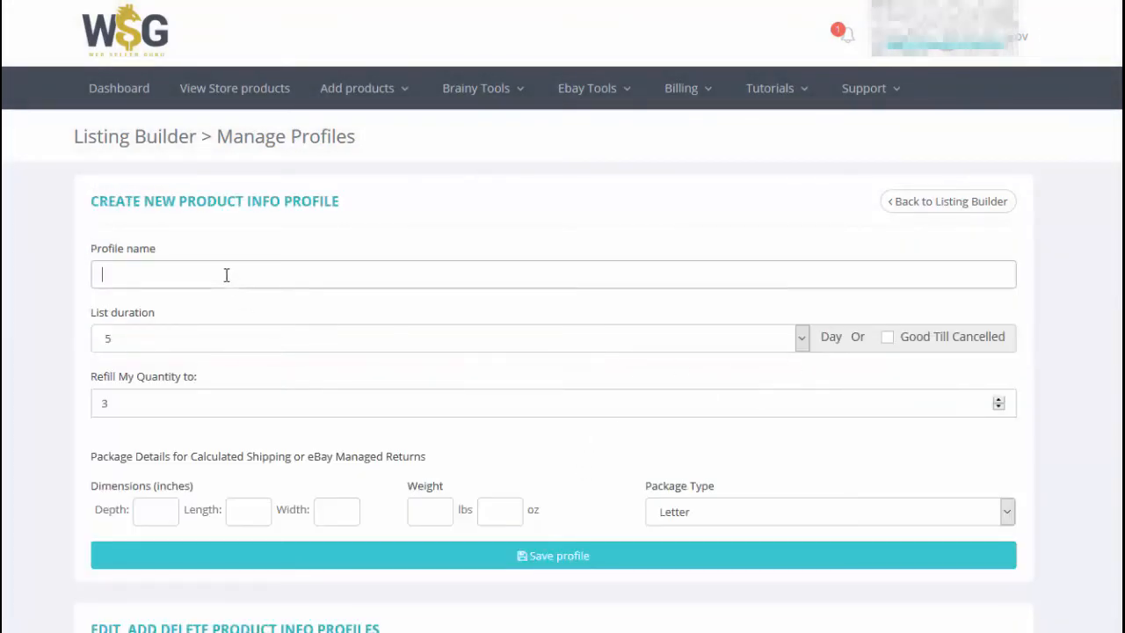
Name the product info profile "test", check the list duration choices, and set the refill quantity to 1
type("test")
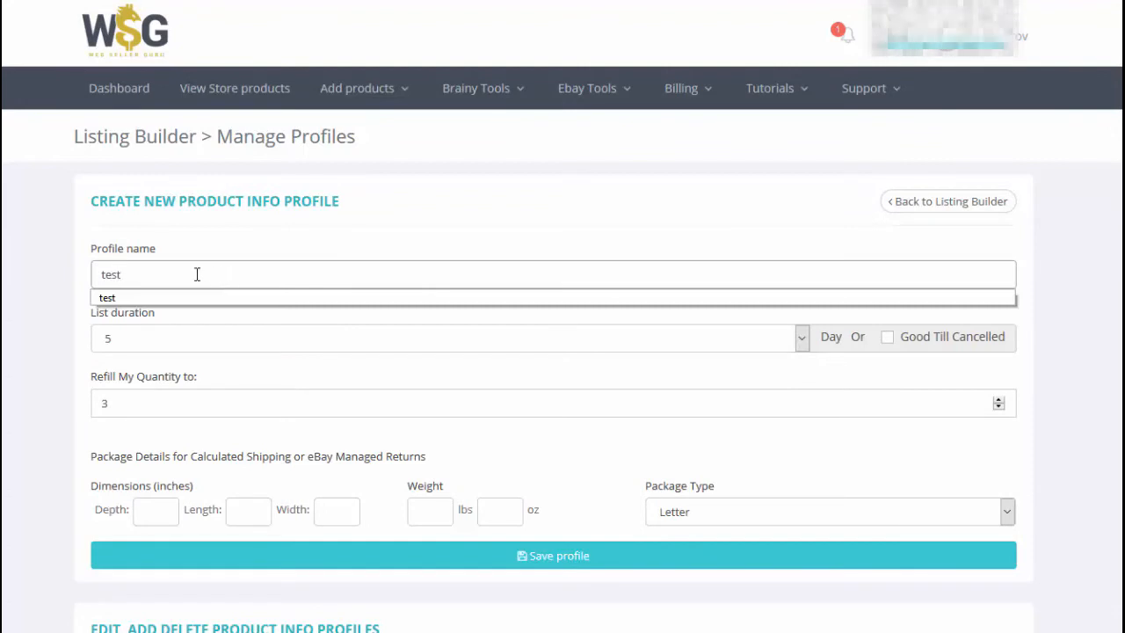
left_click(269, 244)
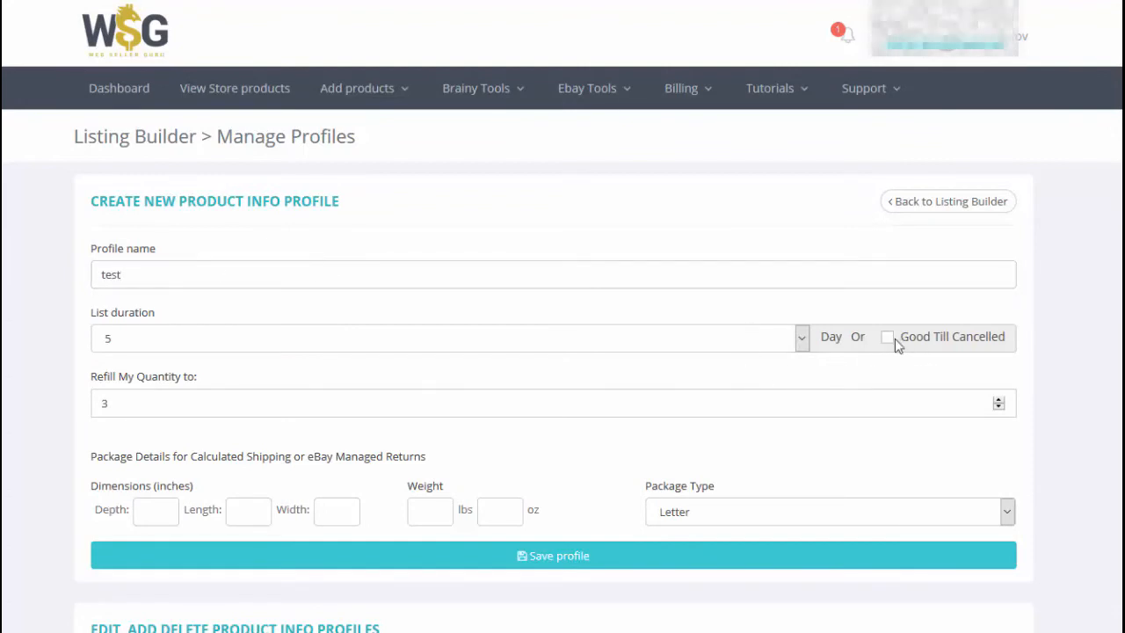
left_click(803, 340)
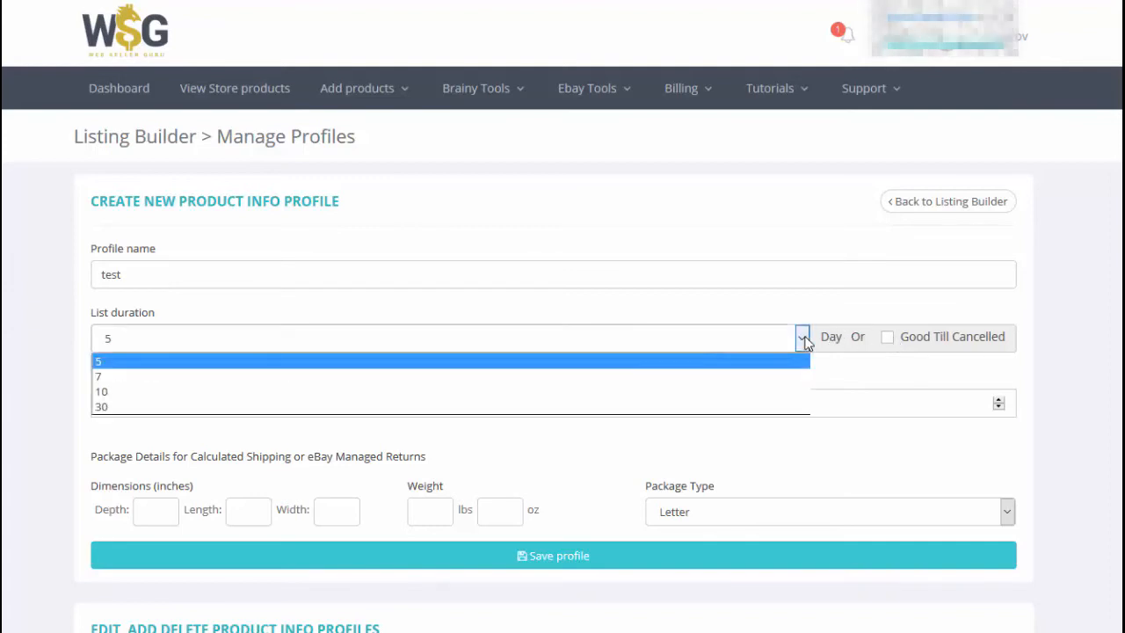
left_click(803, 340)
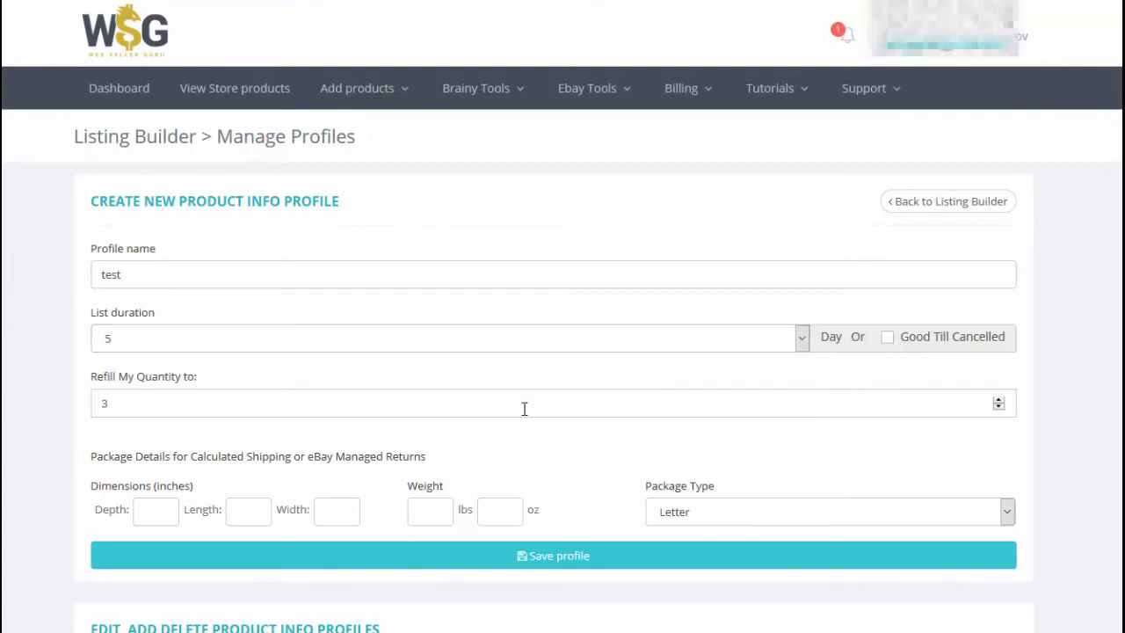
double_click(142, 407)
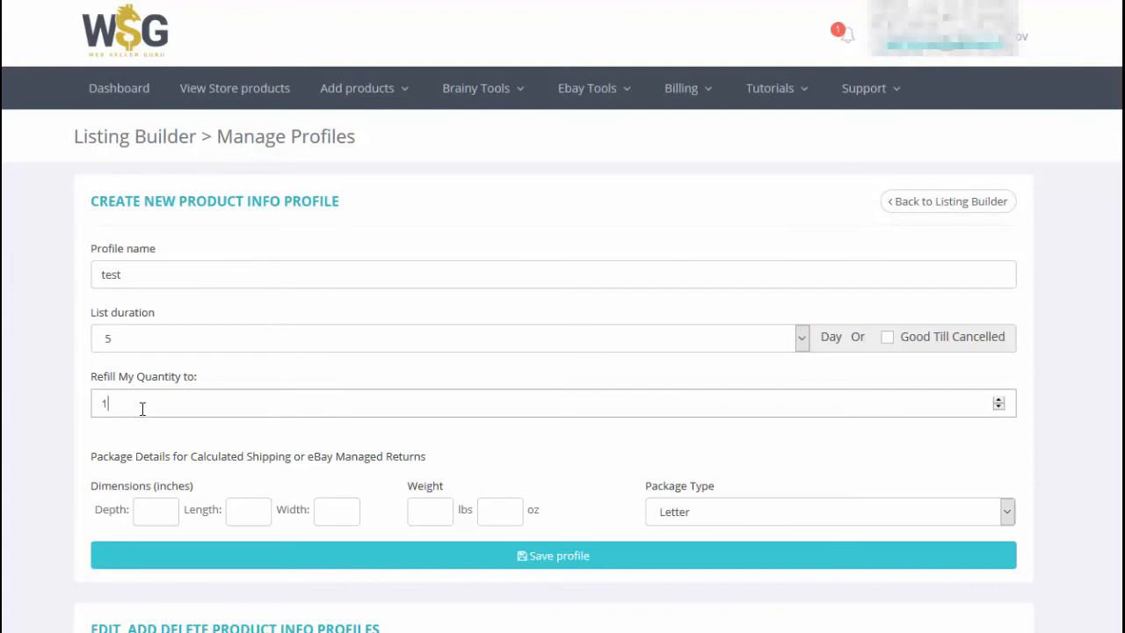
type("1")
Set the product info profile's list duration to 30 days
left_click(157, 338)
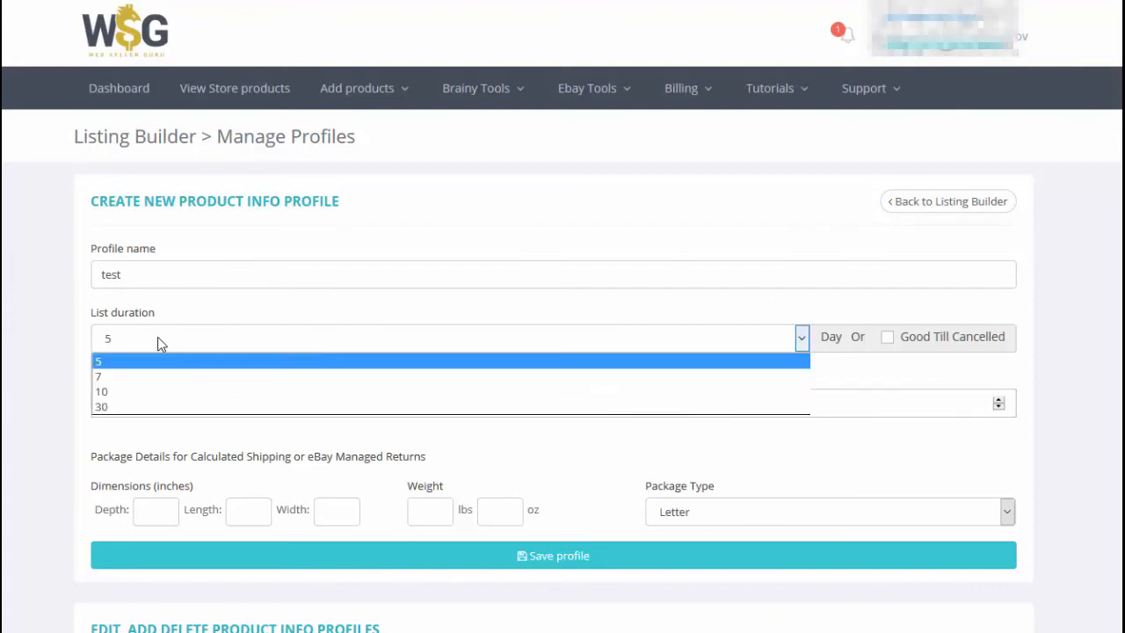
left_click(126, 406)
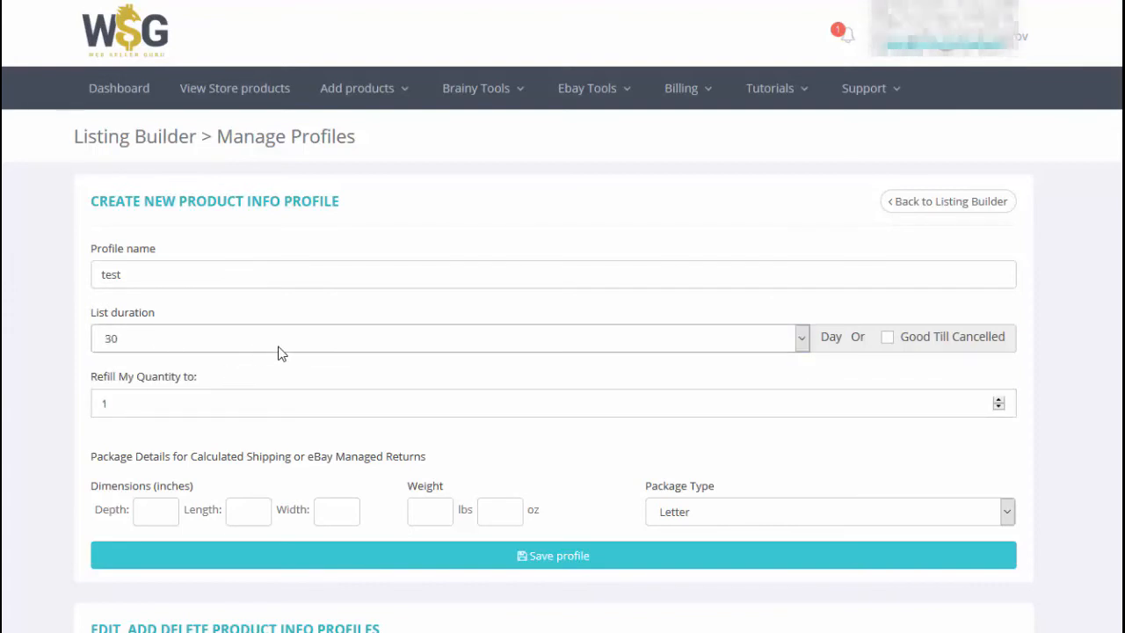
left_click(408, 356)
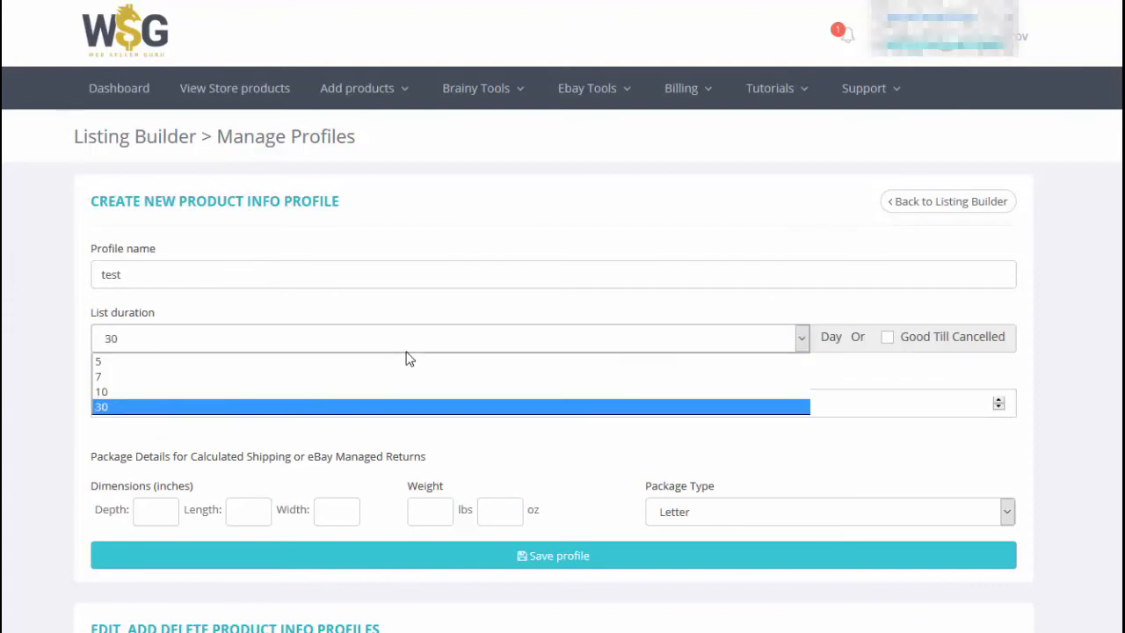
left_click(754, 455)
Save the product info profile and return to the Listing Builder
scroll(542, 517, "down", 2)
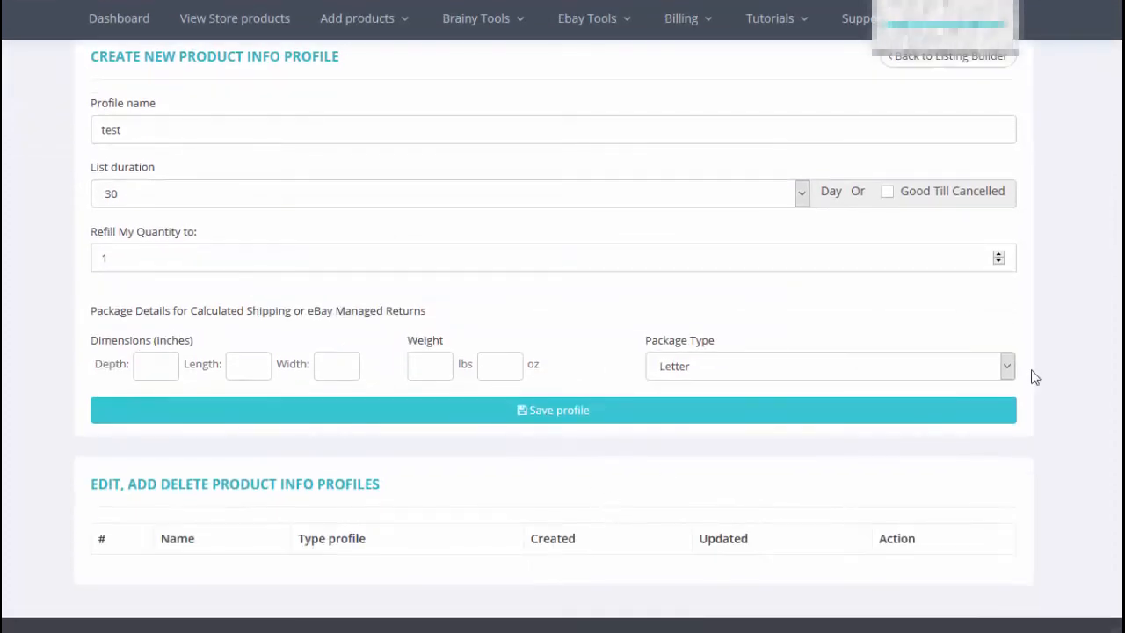
scroll(1033, 392, "up", 1)
scroll(1036, 400, "up", 1)
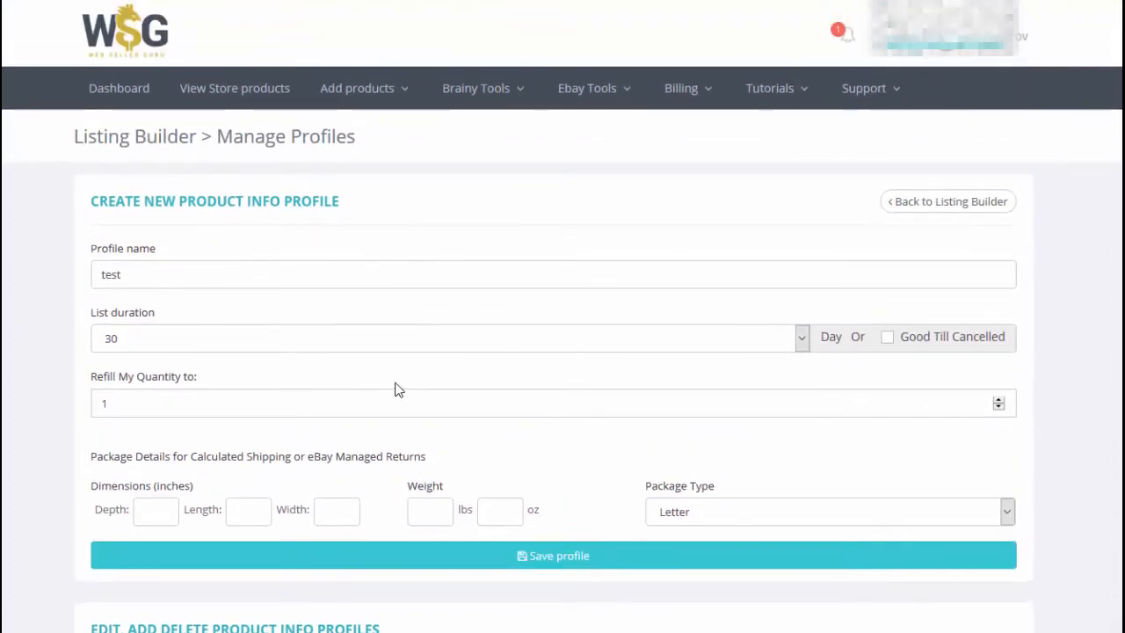
left_click(559, 555)
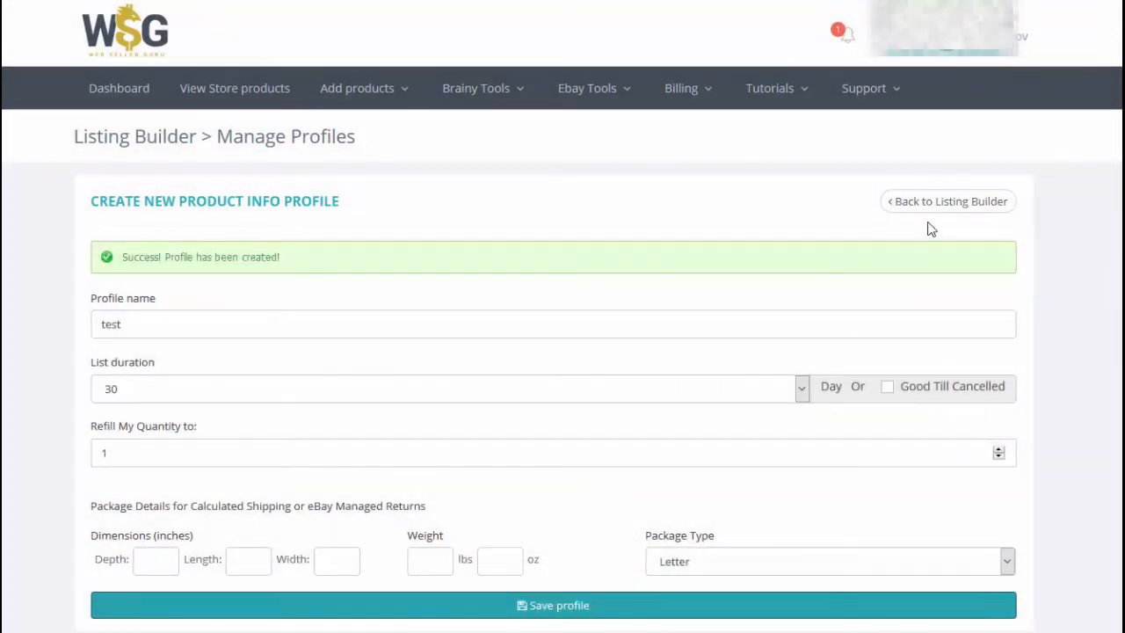
left_click(937, 209)
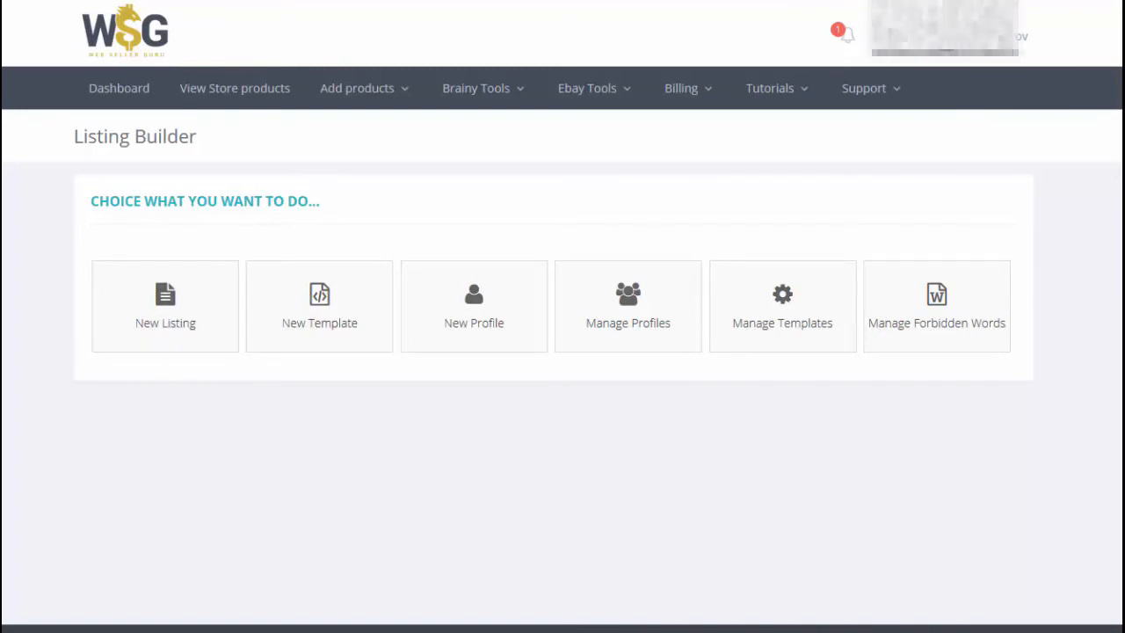
Open amazon.com in a new tab and look through the home page recommendations
key("ctrl+t")
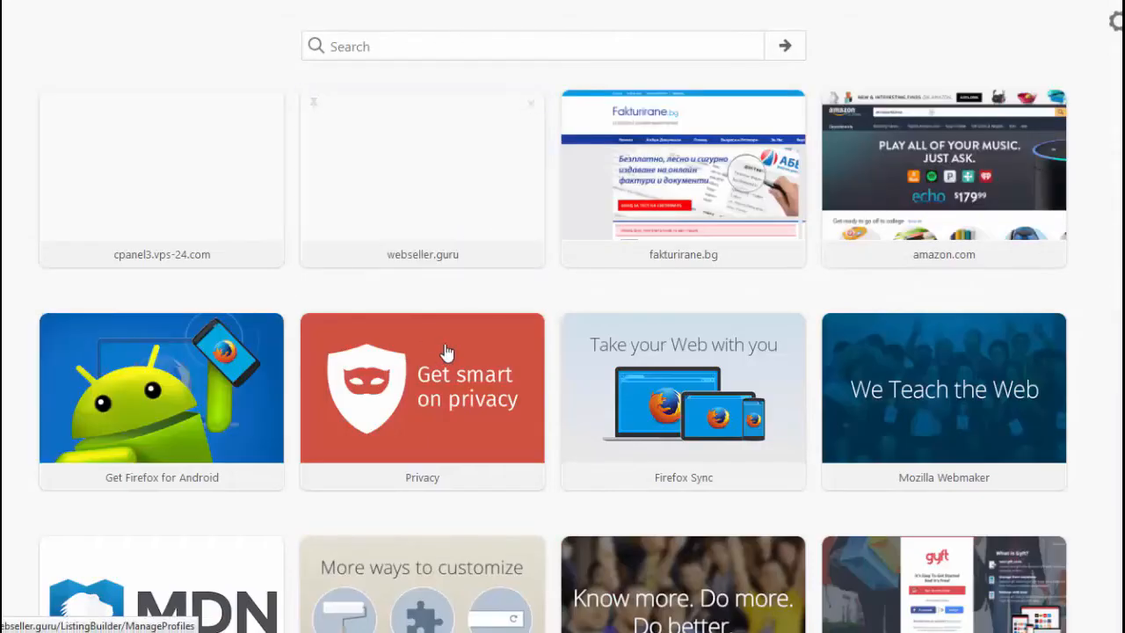
type("a")
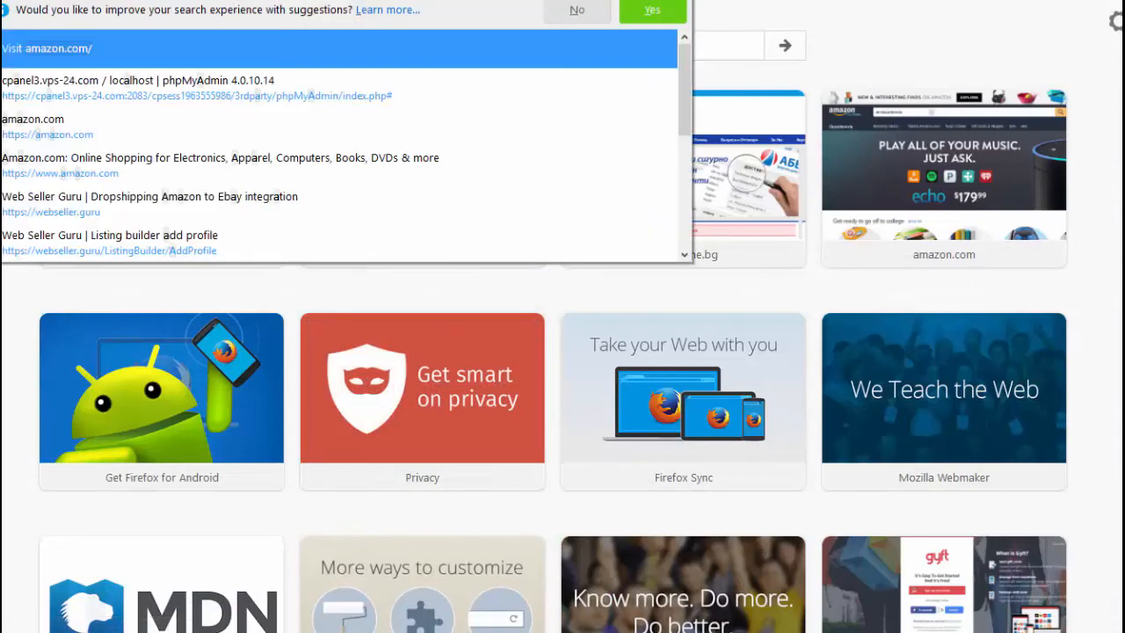
key("Return")
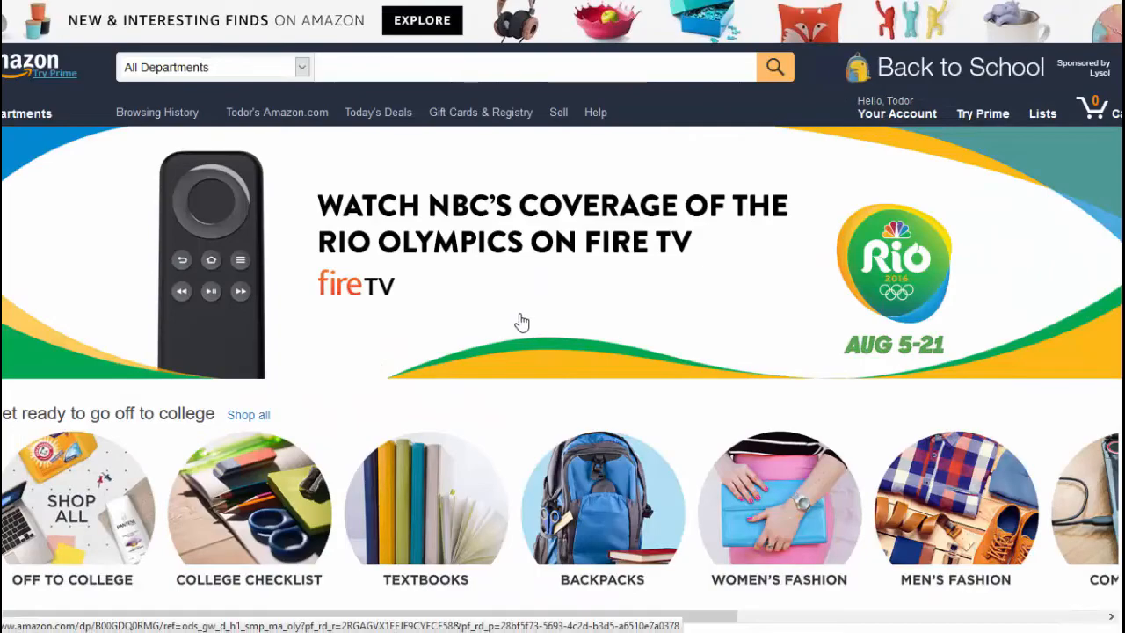
scroll(522, 323, "down", 8)
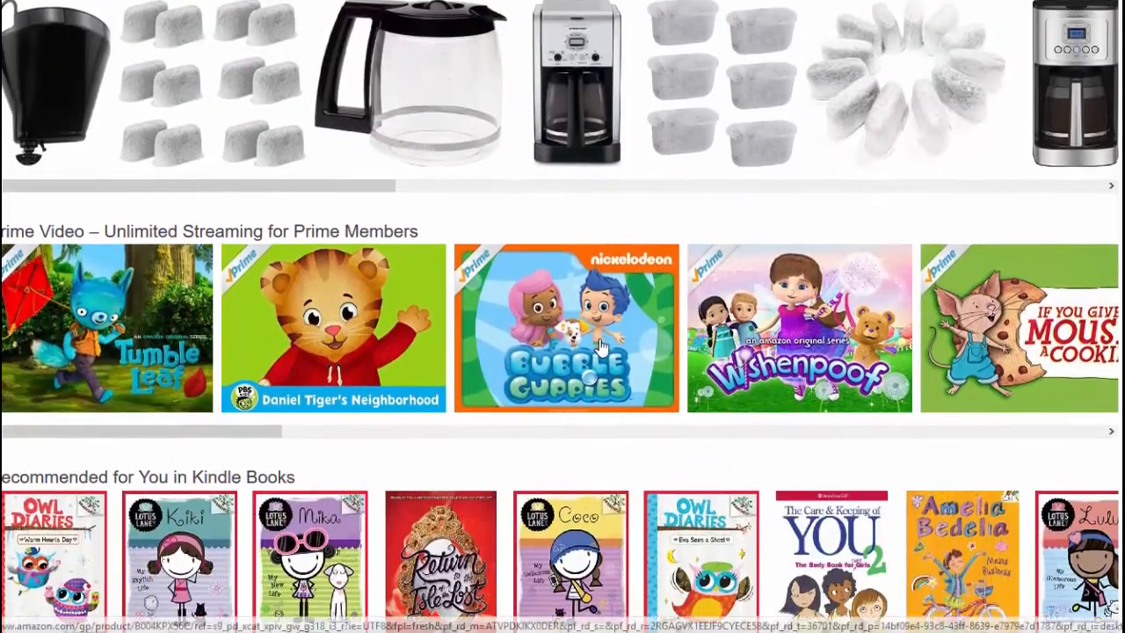
scroll(601, 346, "up", 3)
scroll(522, 253, "down", 1)
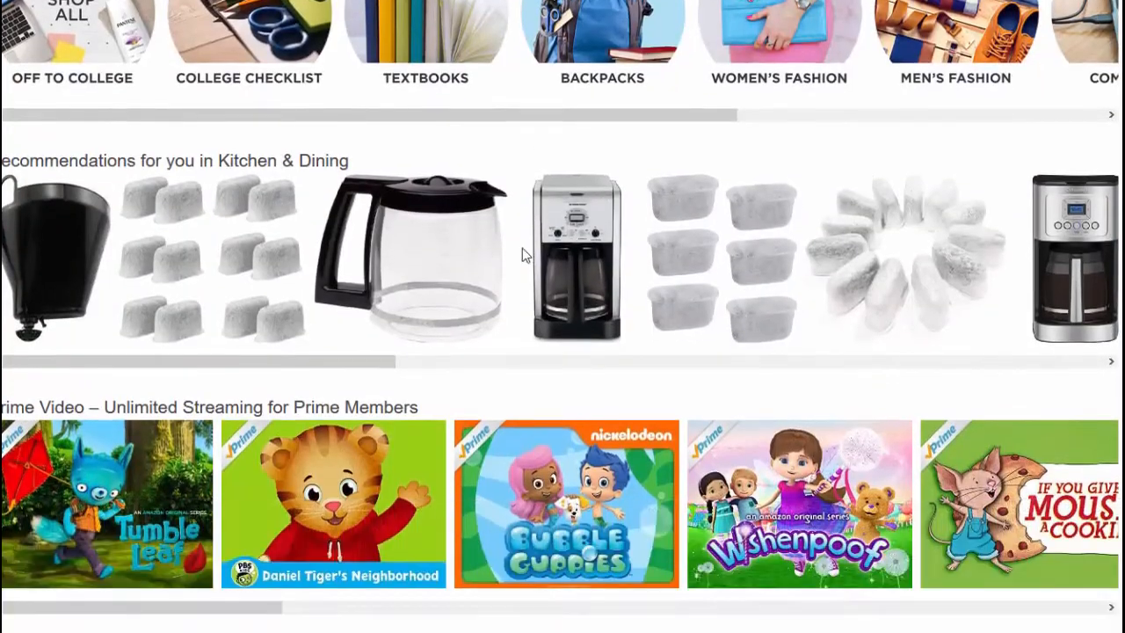
scroll(522, 248, "down", 8)
scroll(538, 249, "up", 6)
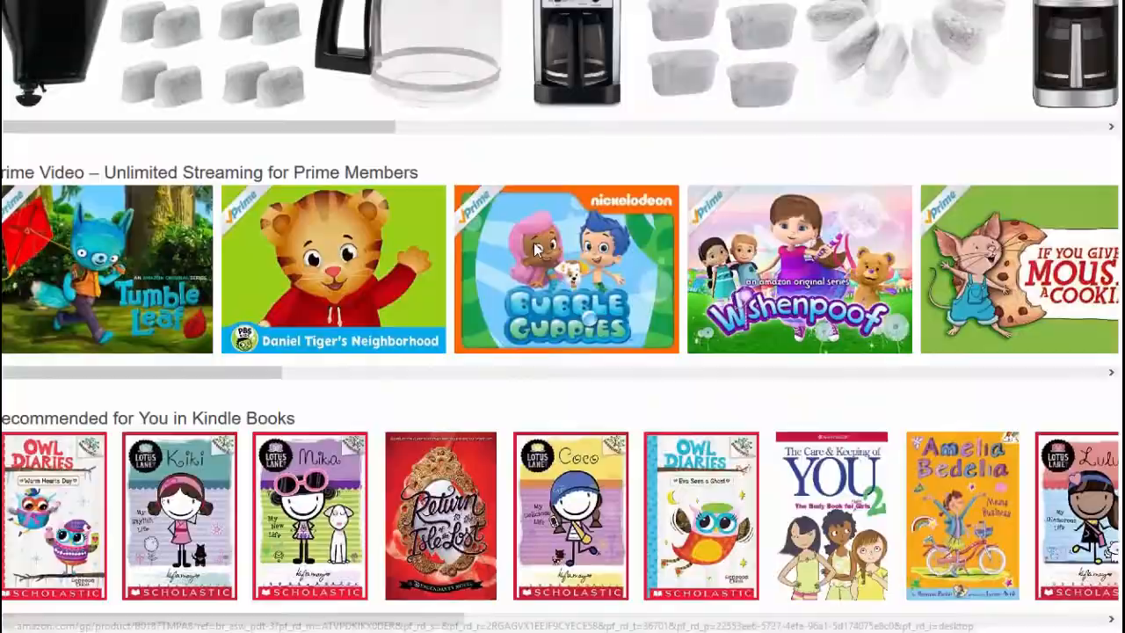
scroll(536, 250, "up", 10)
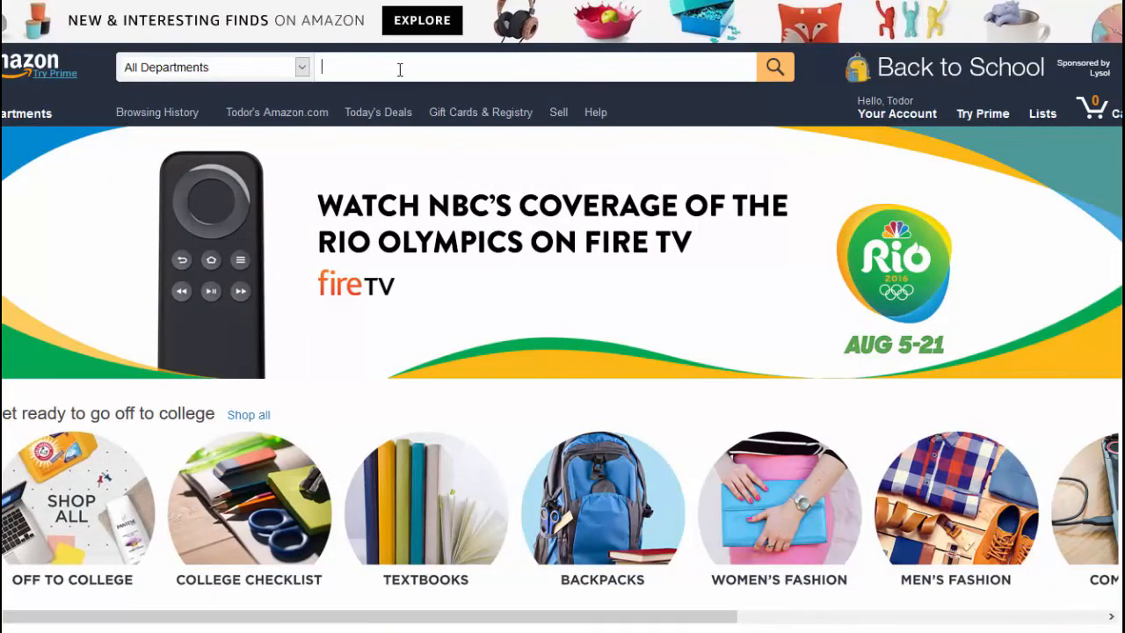
Search all Amazon departments for "blue amazon" and open the Caravan Sports Infinity Zero Gravity Chair, Blue
type("s")
type("lue amazon")
key("Return")
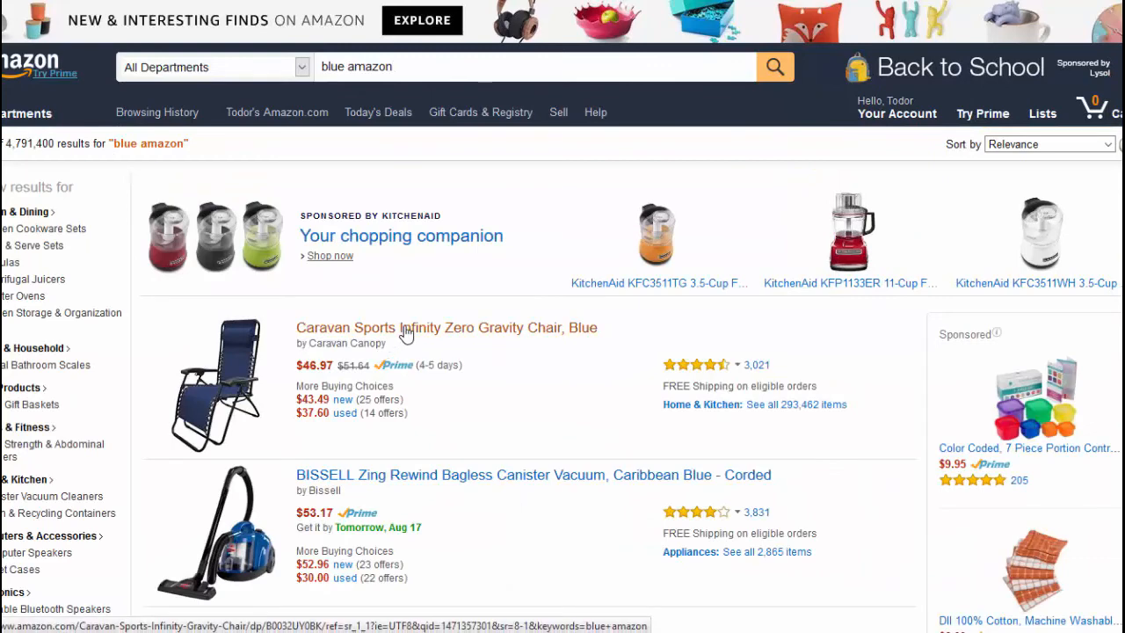
left_click(395, 345)
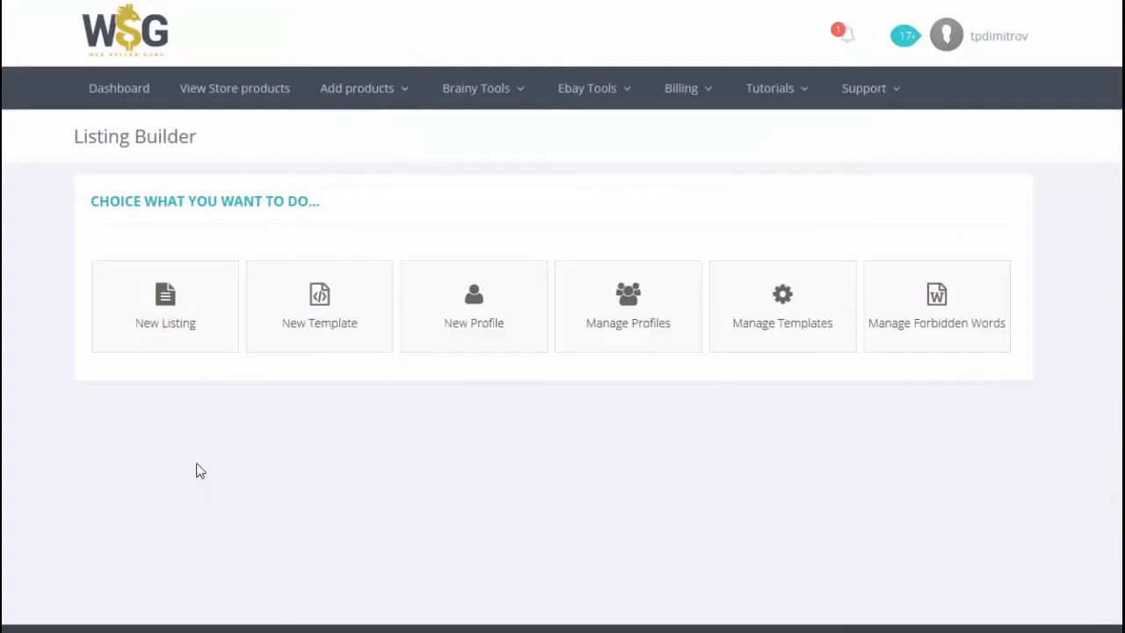
Start a new listing in the Listing Builder with product ID B0032UY0BK and Amazon.com as the store
left_click(171, 321)
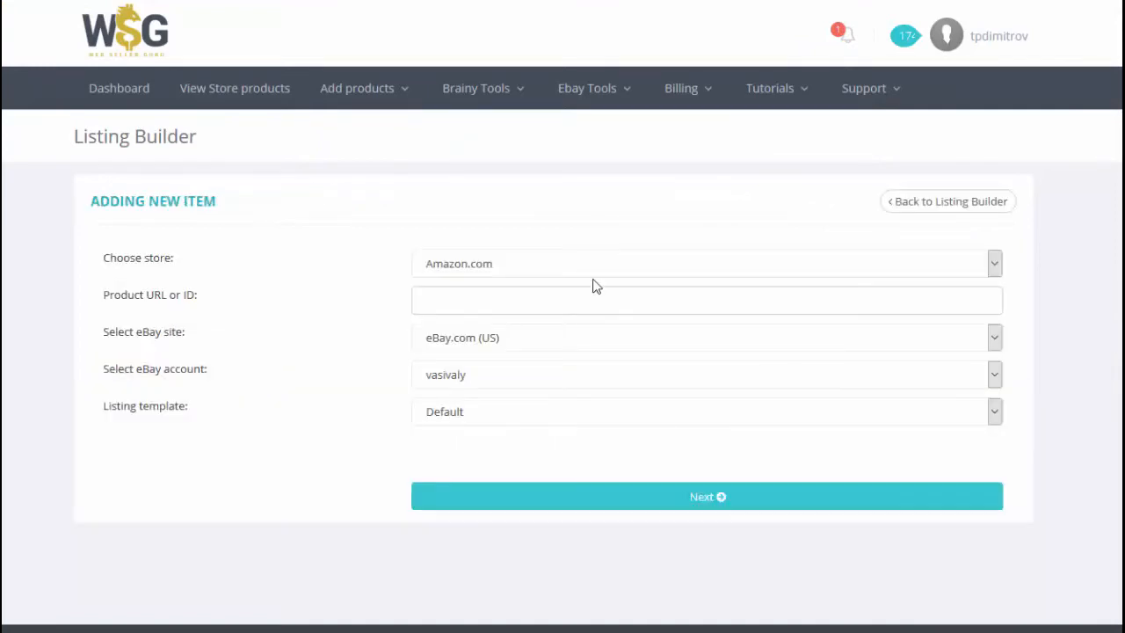
left_click(567, 295)
type("B0032UY0BK")
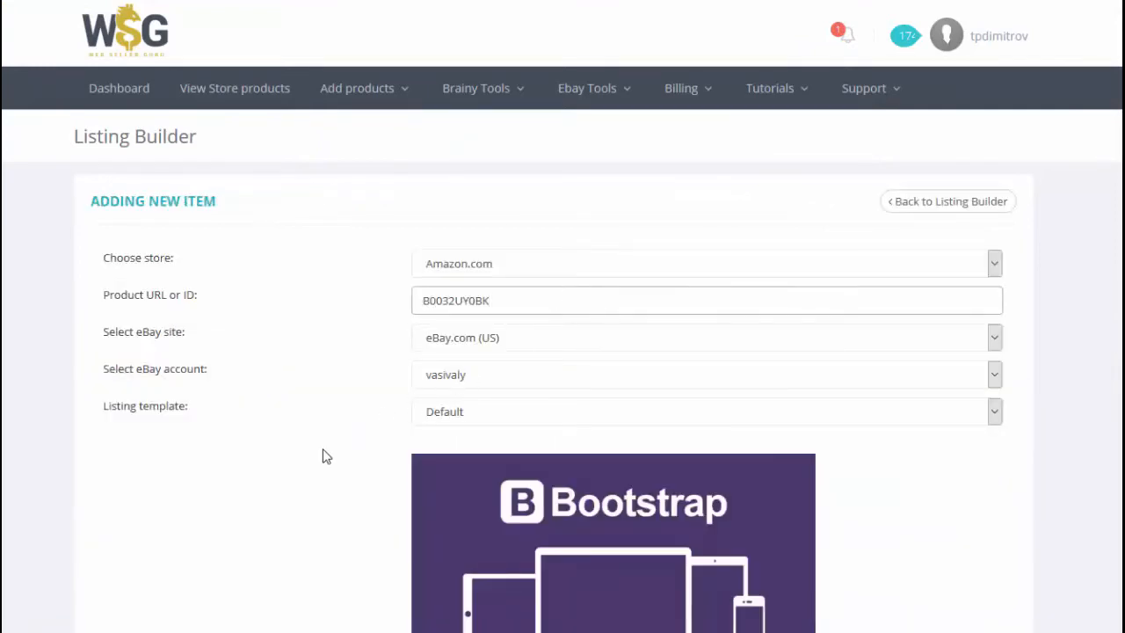
scroll(303, 409, "down", 1)
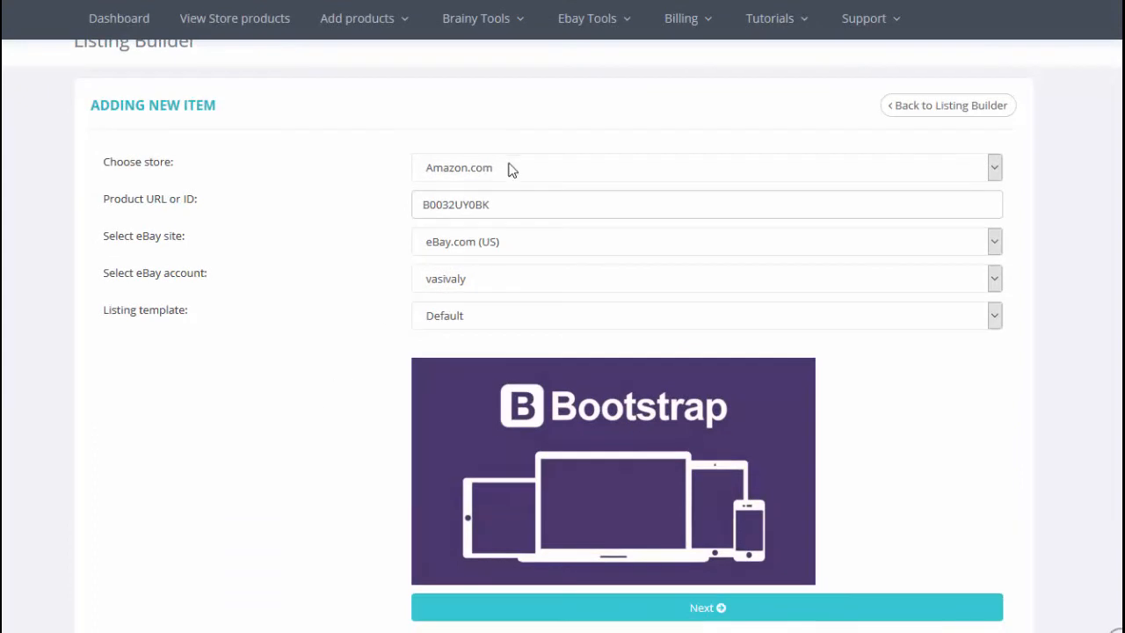
left_click(516, 171)
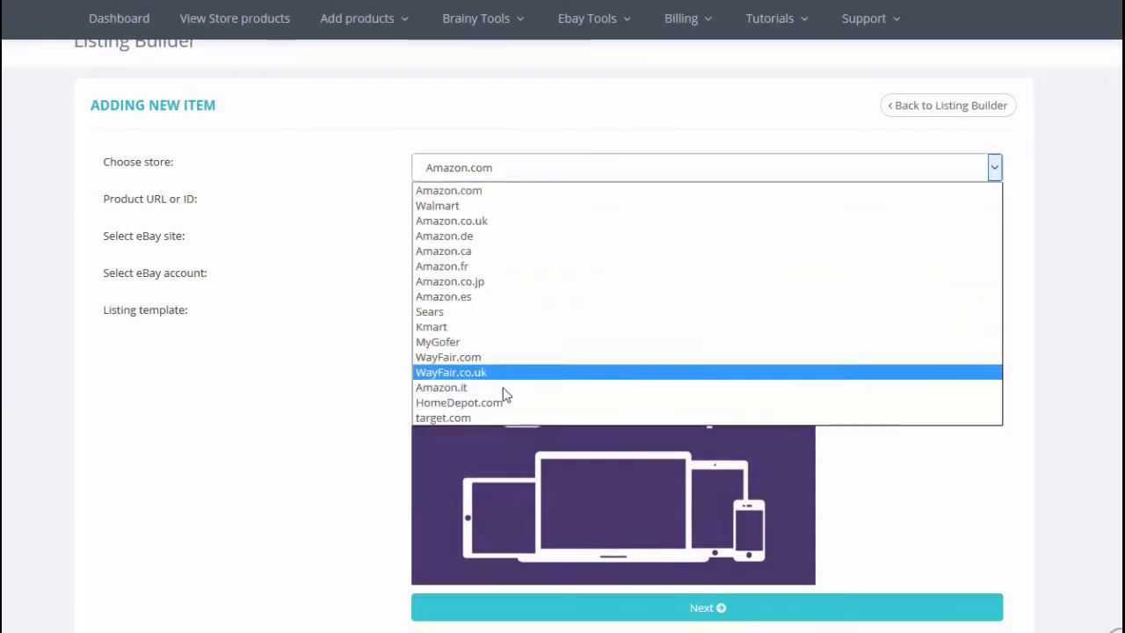
left_click(491, 191)
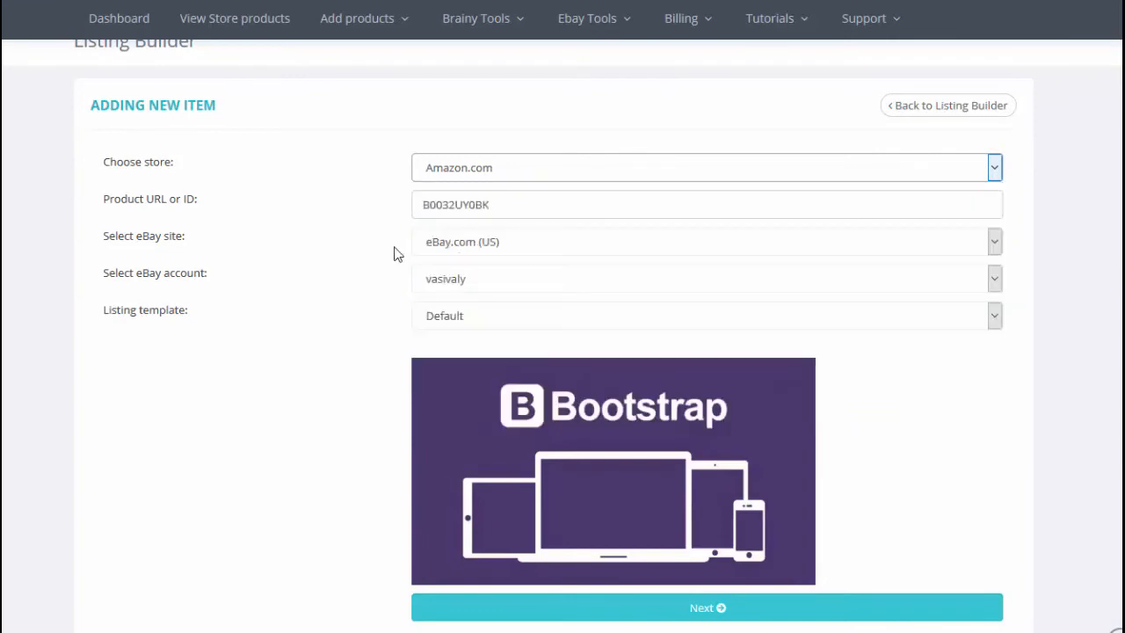
Look through the available eBay sites and choose eBay.com (US) for the new item
left_click(498, 249)
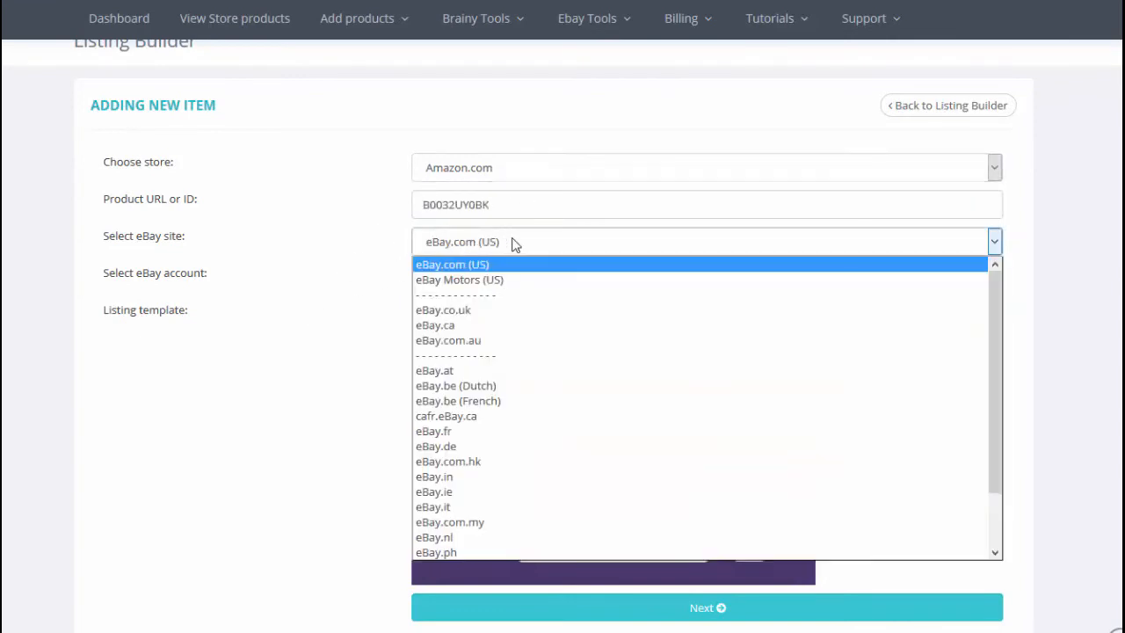
scroll(653, 338, "down", 1)
scroll(653, 352, "up", 1)
scroll(616, 348, "up", 1)
scroll(501, 343, "down", 2)
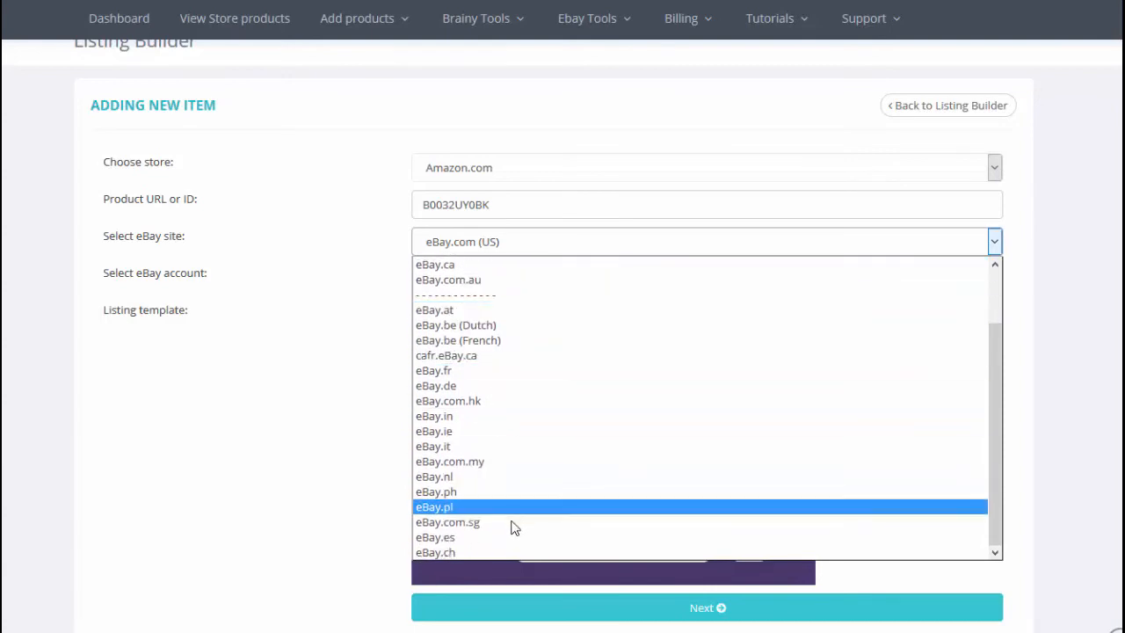
scroll(501, 413, "up", 1)
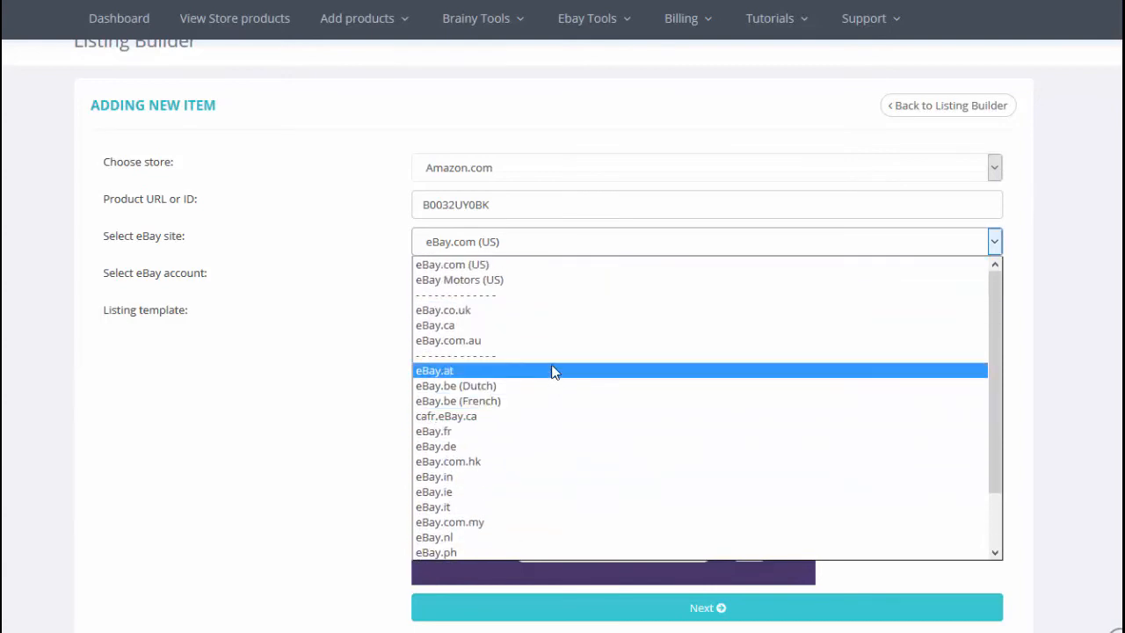
left_click(497, 264)
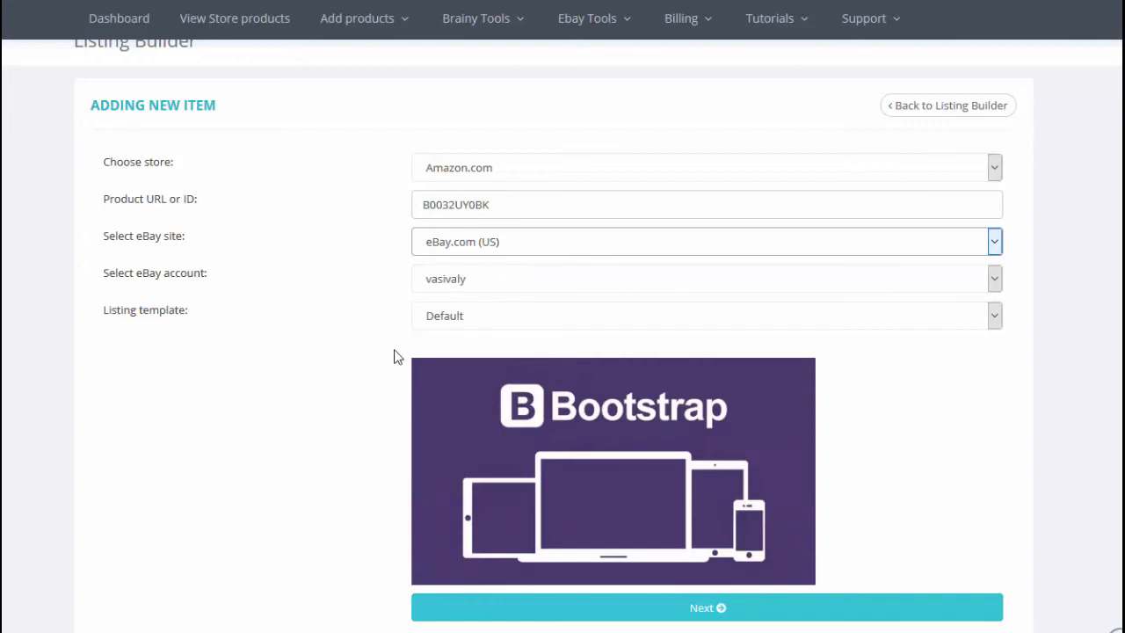
Check which eBay accounts are available for the new item
left_click(363, 323)
left_click(483, 282)
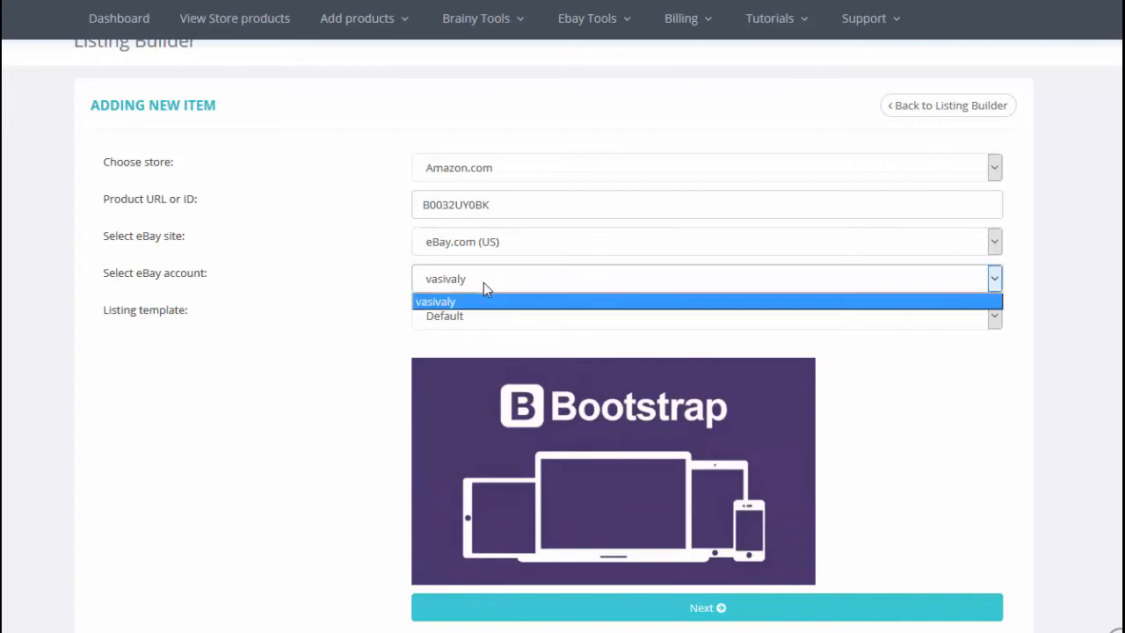
left_click(482, 280)
left_click(483, 279)
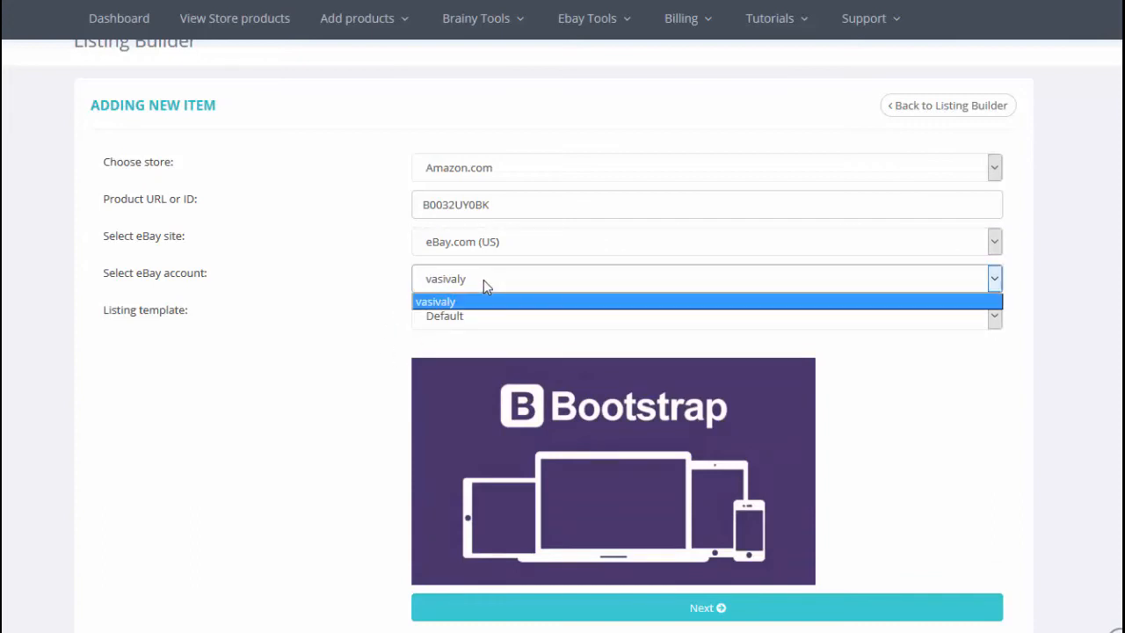
left_click(673, 279)
left_click(995, 281)
left_click(482, 276)
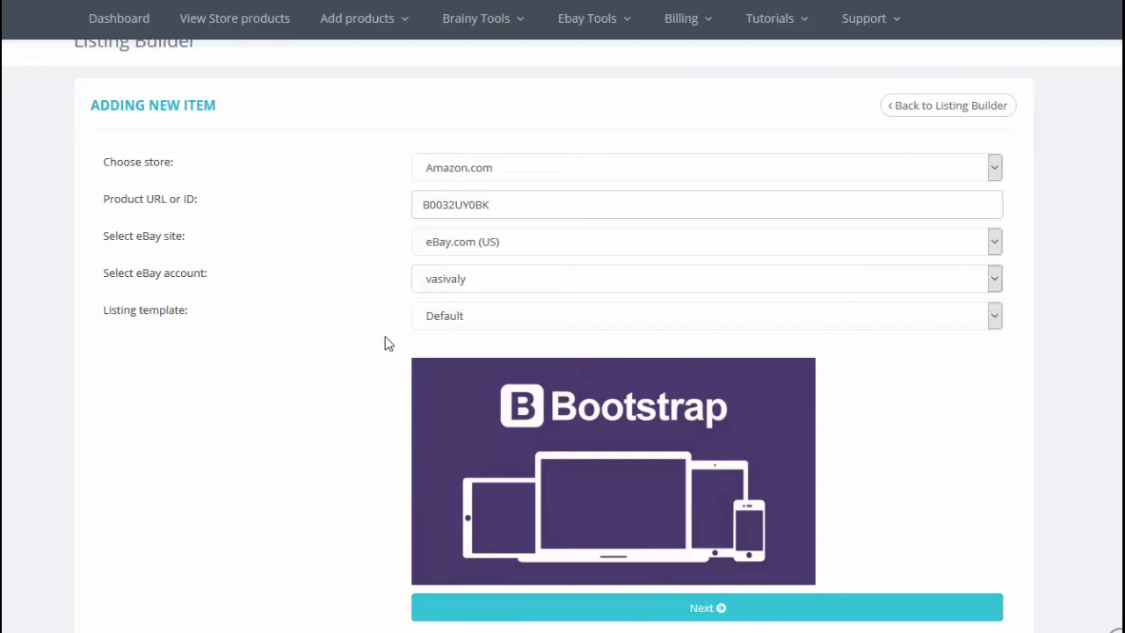
Check the listing template choices, keep Default, and continue to the listing details
left_click(471, 319)
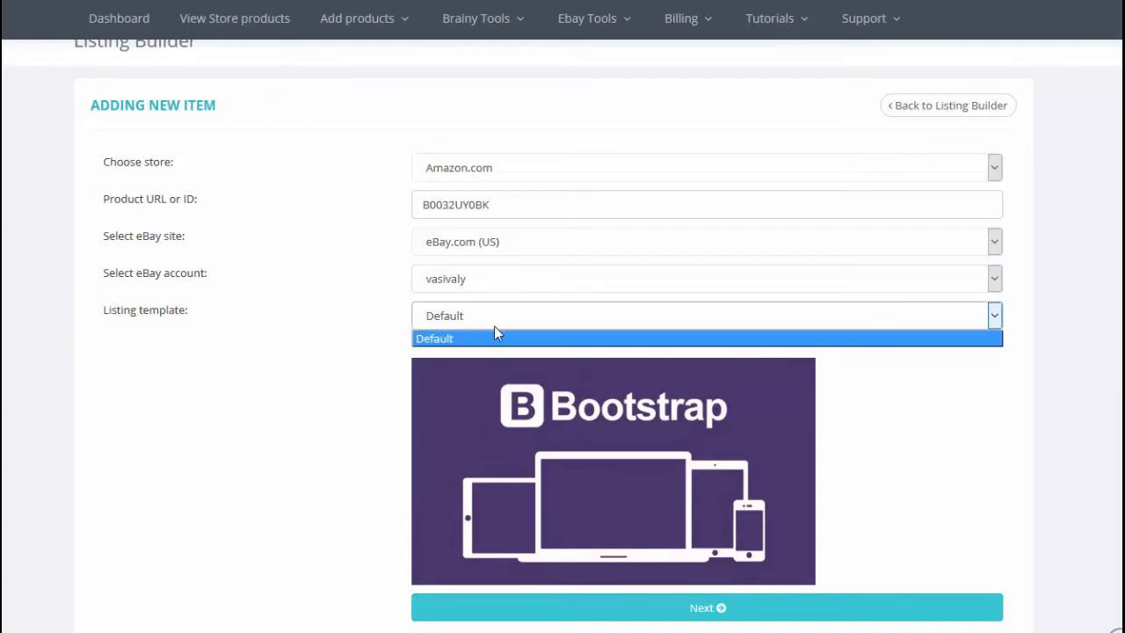
left_click(994, 320)
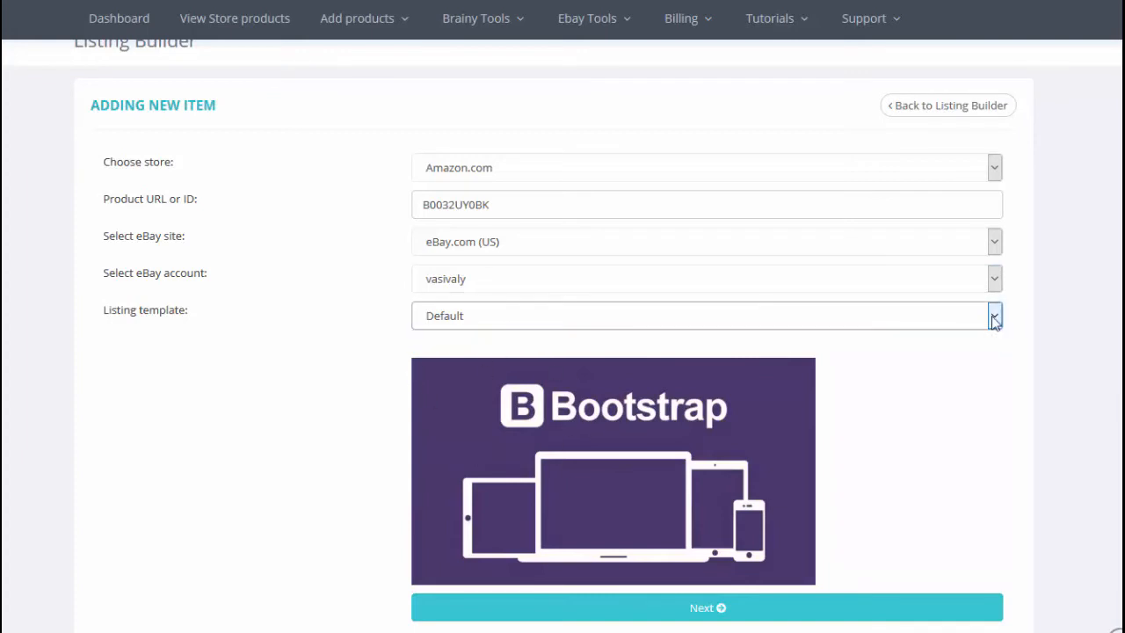
scroll(302, 419, "down", 1)
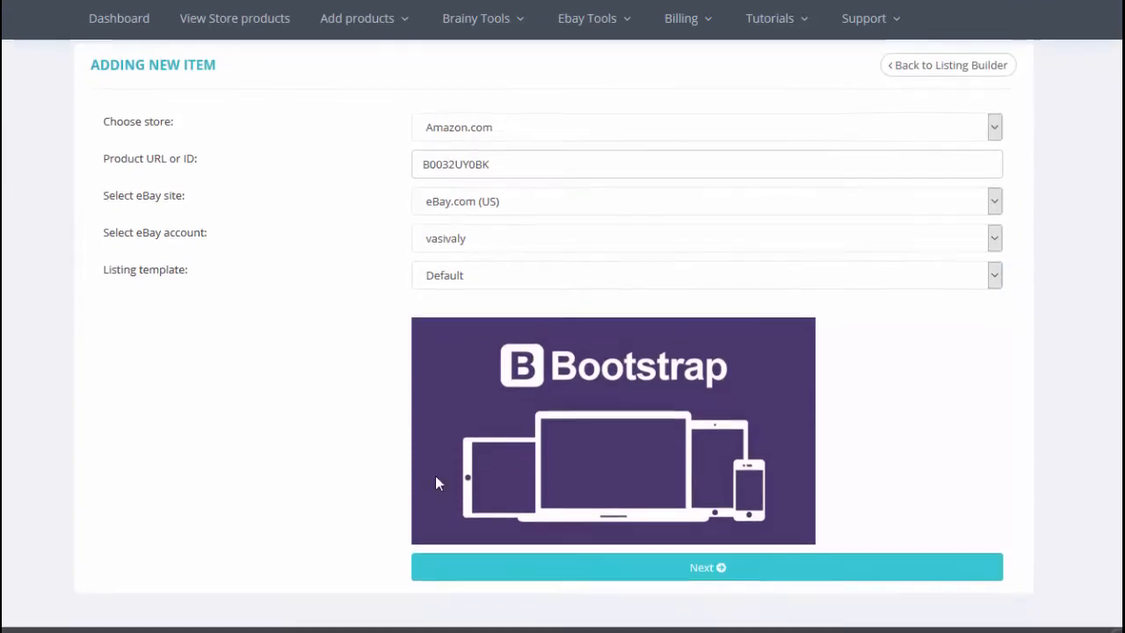
left_click(711, 562)
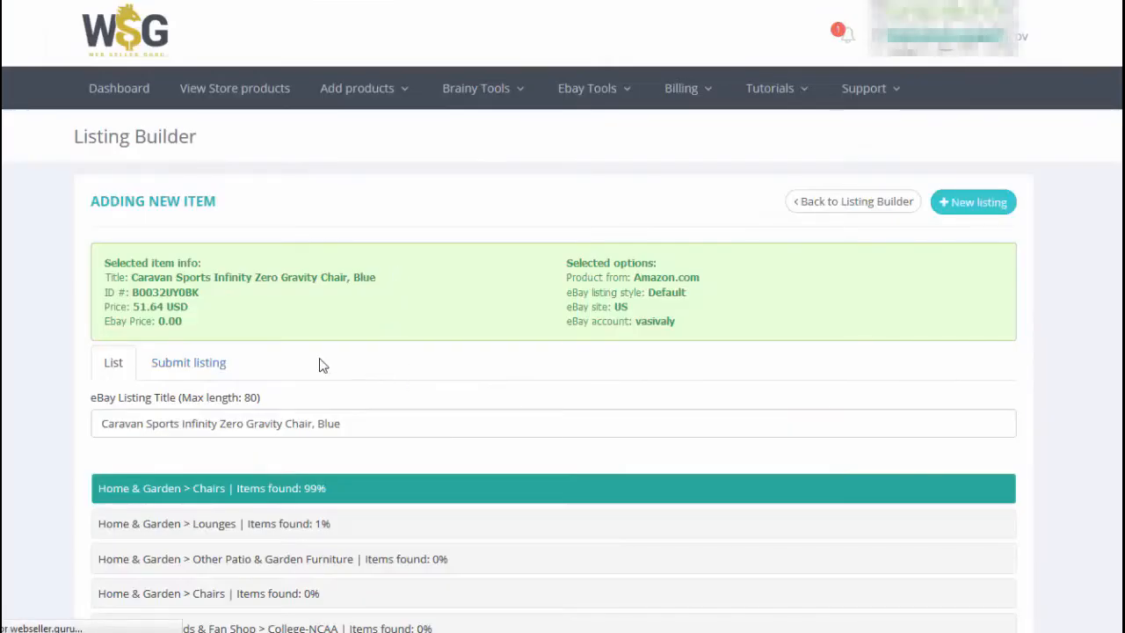
Review the selected item's title, ID and price along with the selected store and eBay options
left_click_drag(200, 293, 732, 307)
left_click(444, 275)
left_click(339, 316)
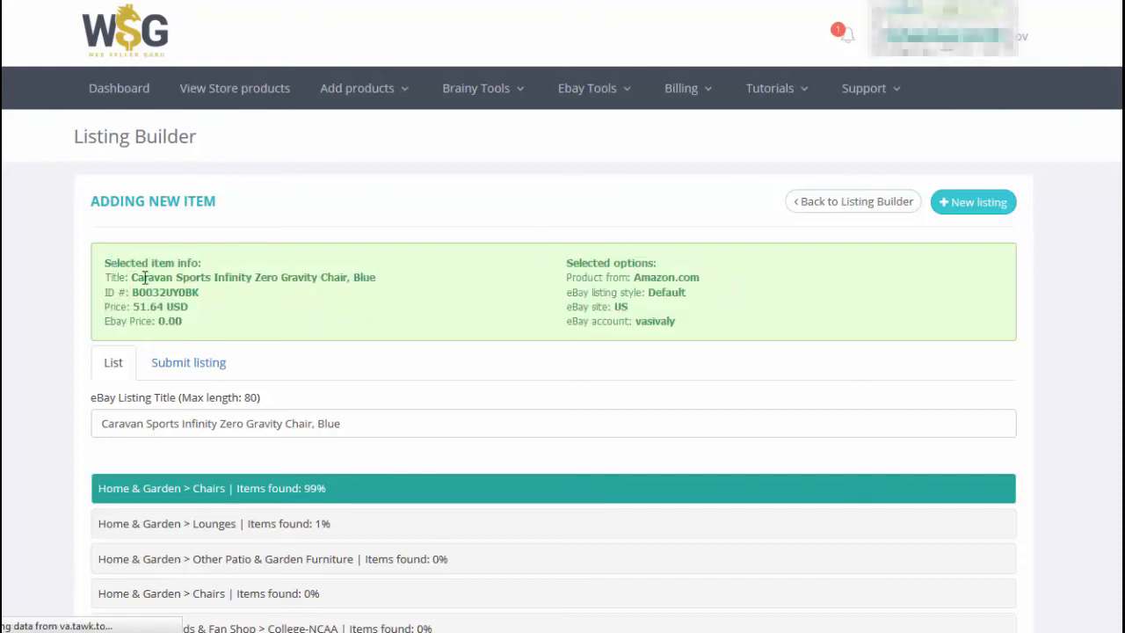
left_click_drag(132, 277, 439, 286)
left_click(436, 285)
scroll(448, 299, "down", 1)
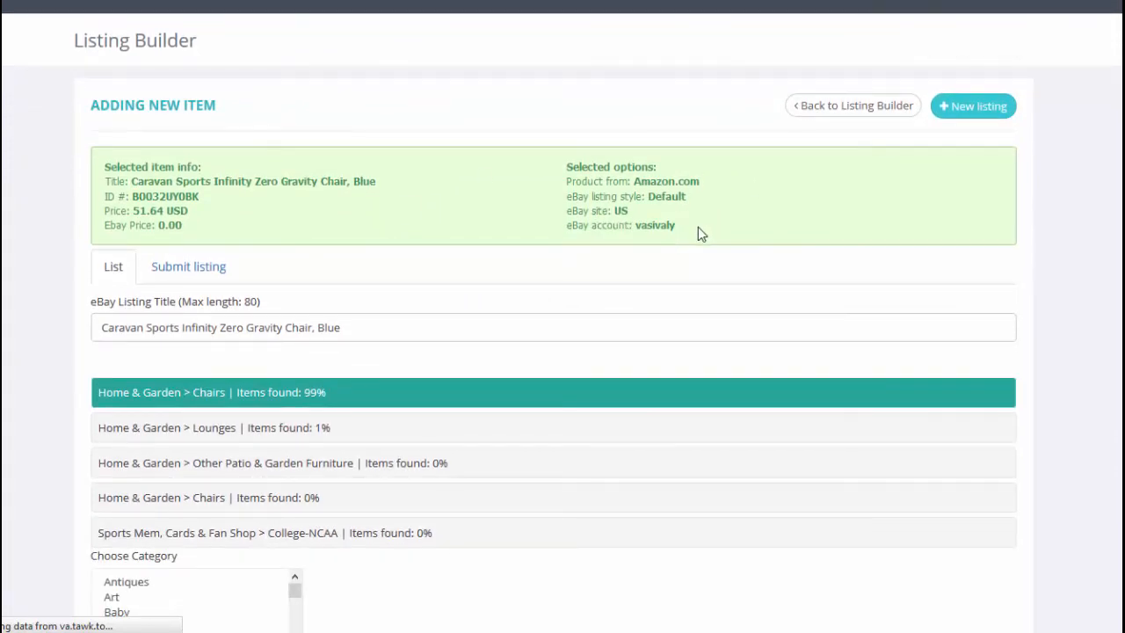
Examine the eBay listing title text, including its color word, without editing it
left_click_drag(354, 332, 86, 350)
left_click(121, 329)
key("ctrl+a")
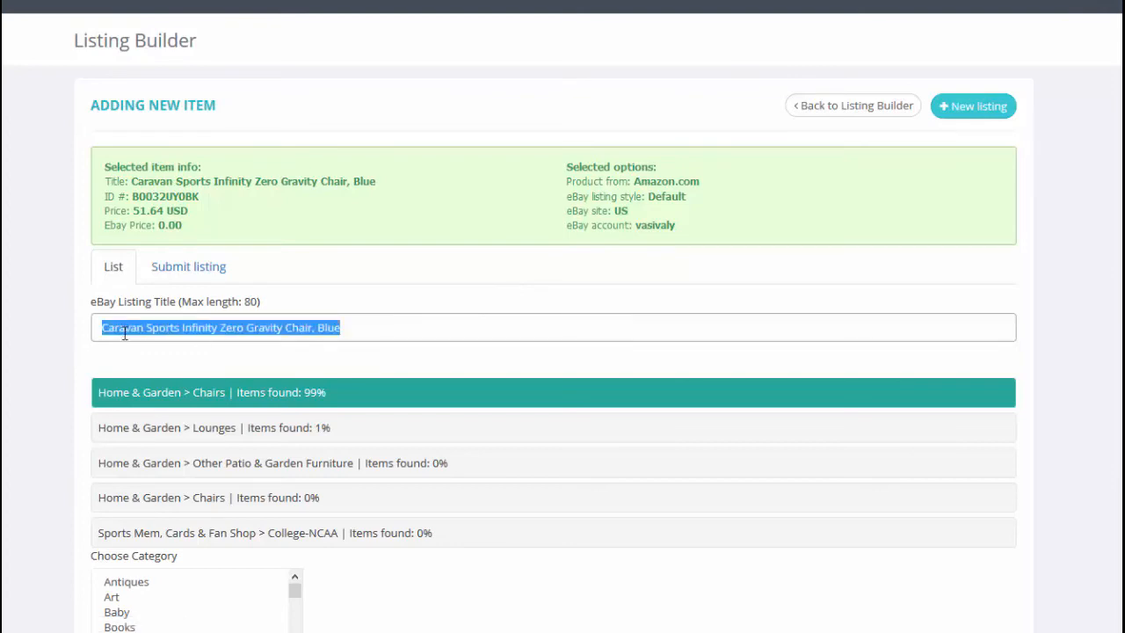
double_click(332, 327)
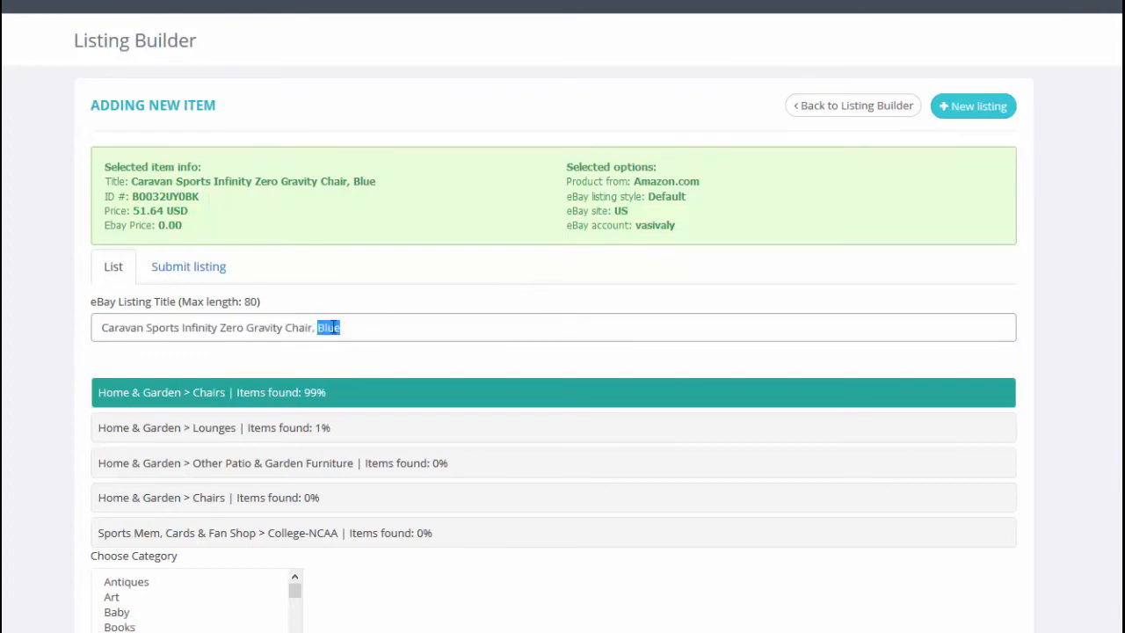
triple_click(334, 326)
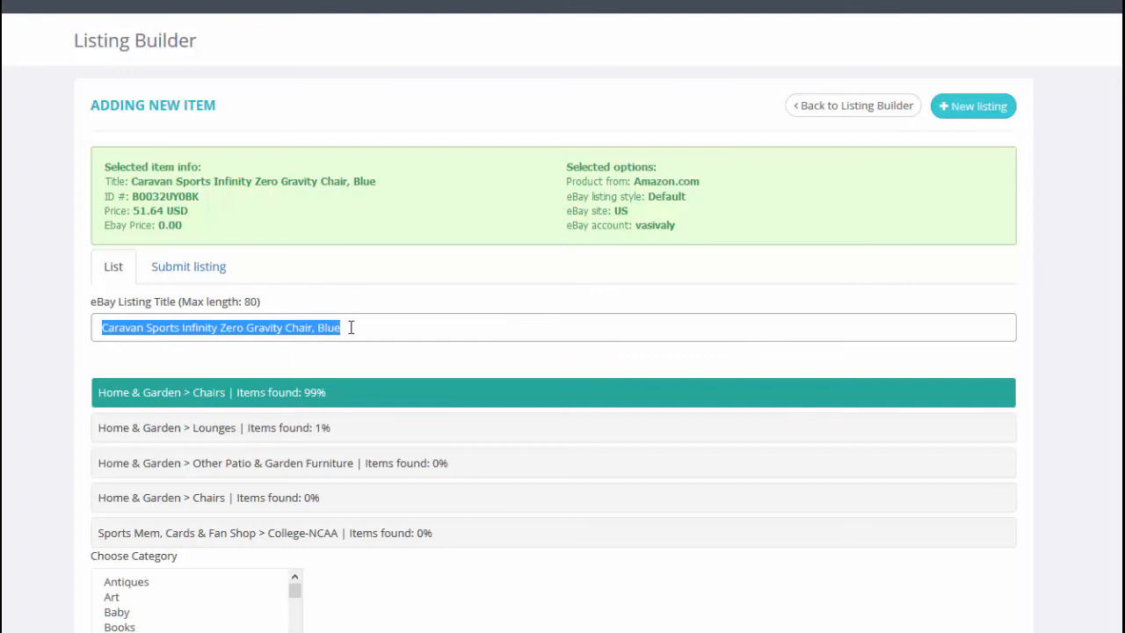
left_click(351, 327)
left_click_drag(345, 327, 99, 333)
left_click(49, 384)
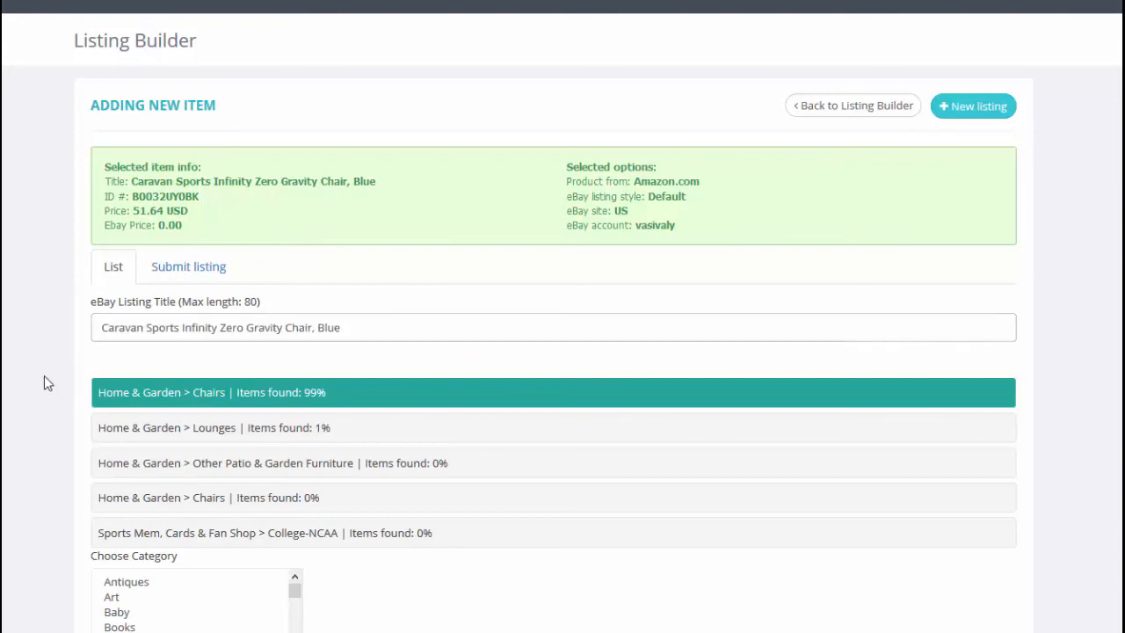
Review the suggested categories and select Baby in the manual category list
scroll(44, 375, "down", 2)
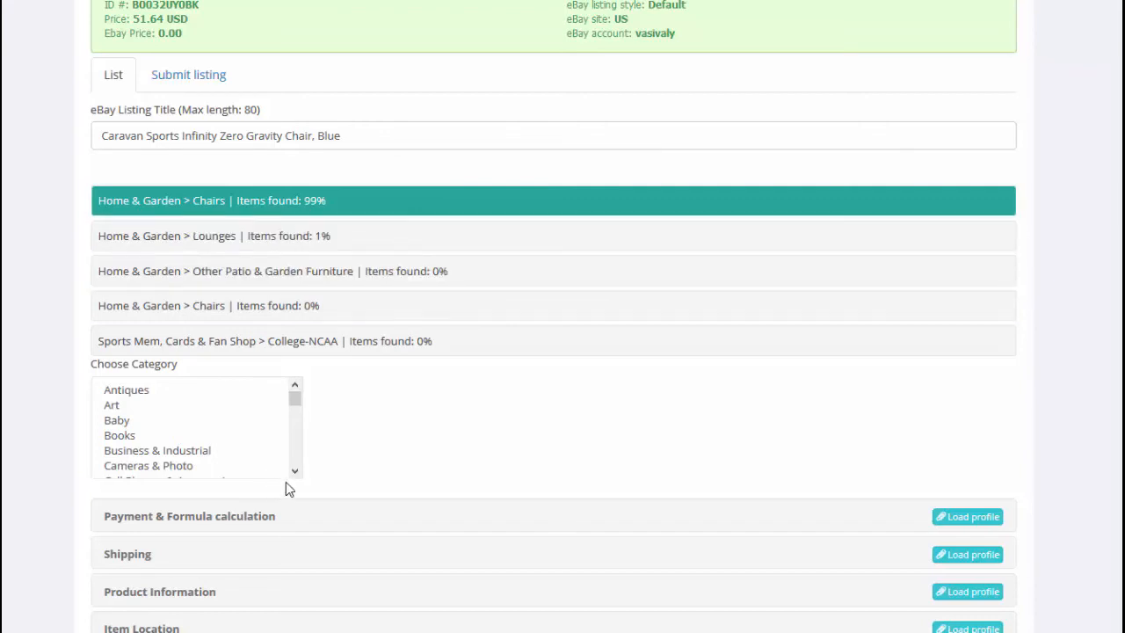
scroll(178, 431, "down", 1)
left_click(295, 387)
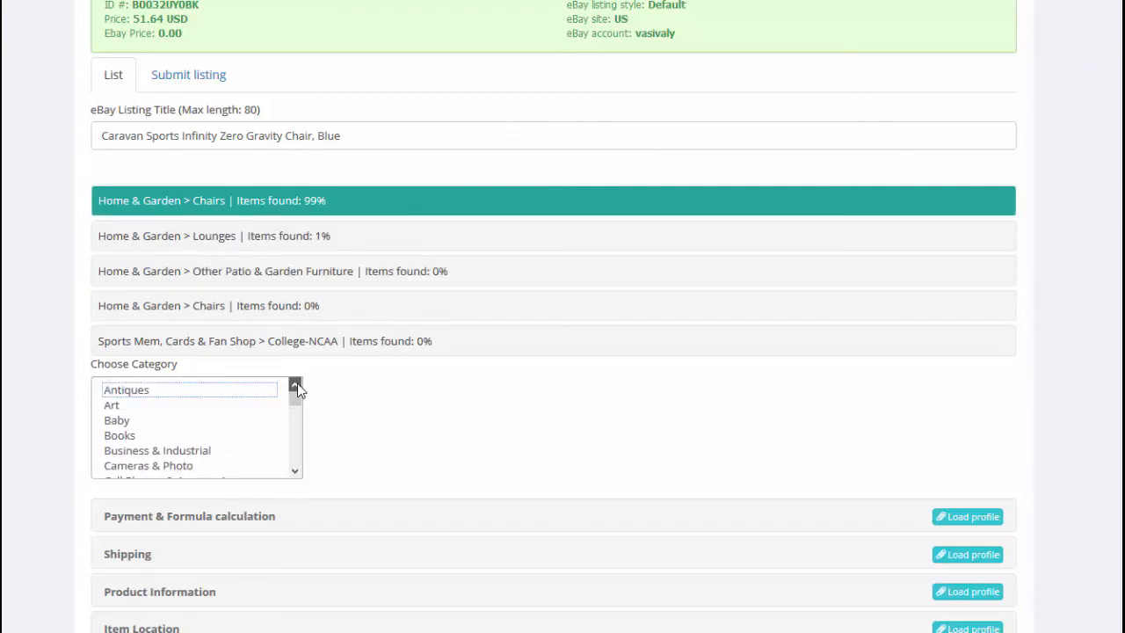
left_click(181, 421)
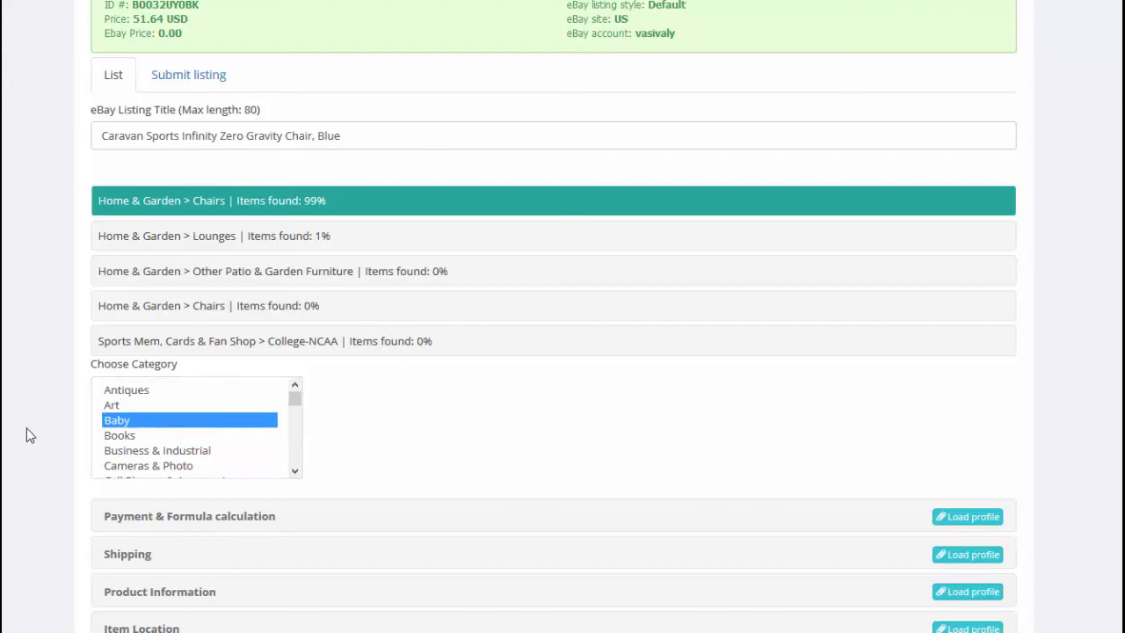
scroll(35, 422, "down", 1)
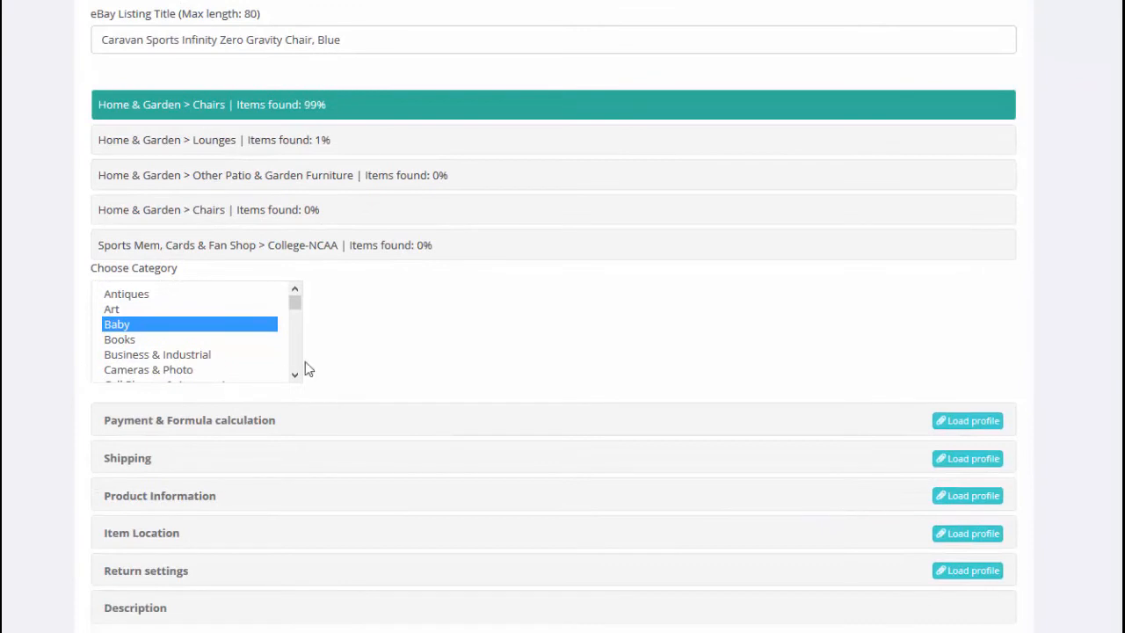
Return to the suggested categories and choose the first Home & Garden > Chairs entry for the listing
scroll(513, 354, "up", 1)
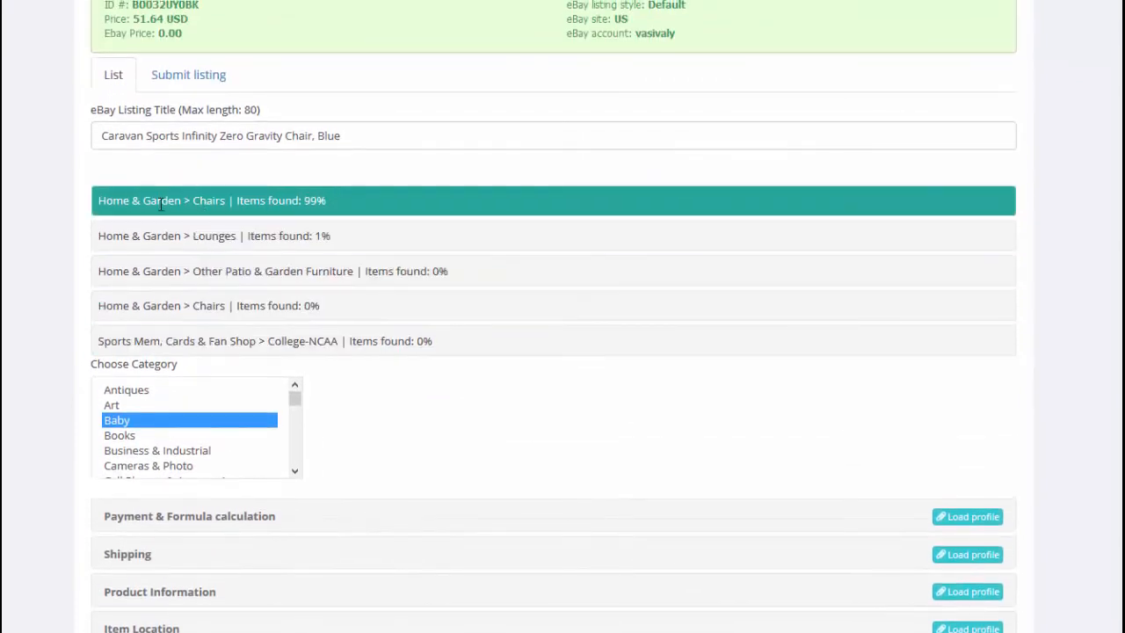
left_click_drag(101, 200, 307, 198)
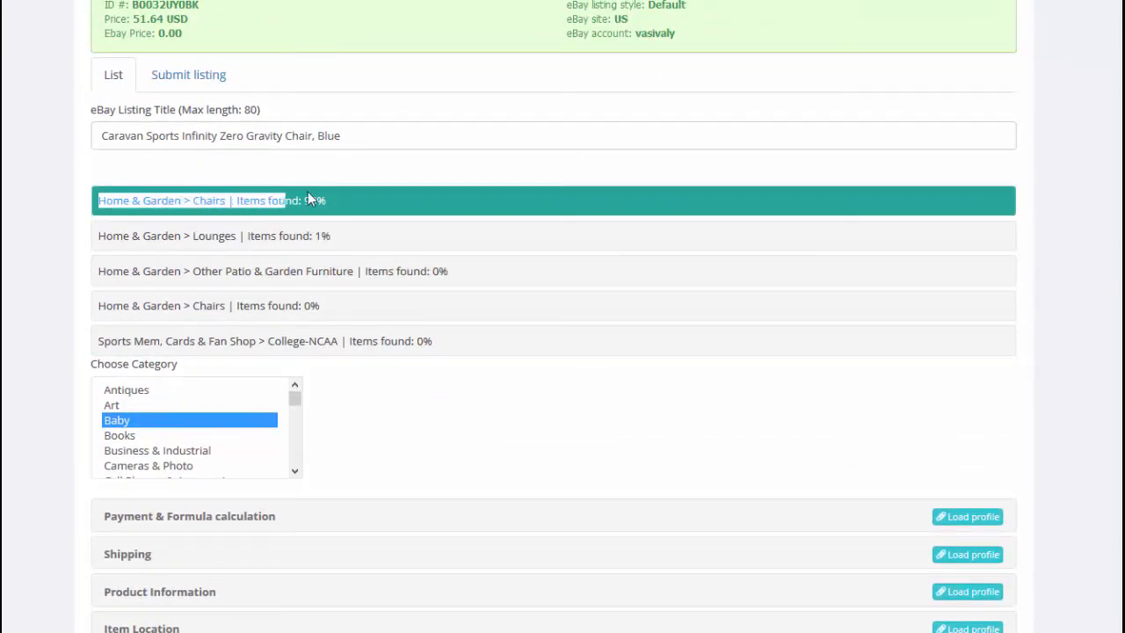
left_click(362, 206)
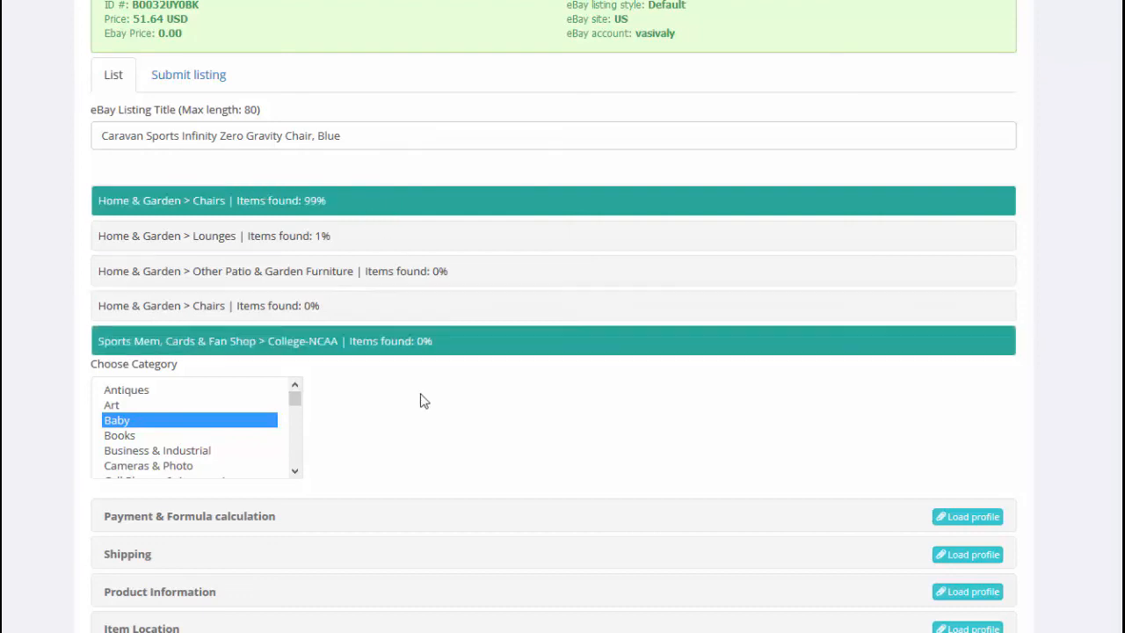
Look over the payment options and price formula fields in the Payment & Formula calculation section
scroll(581, 220, "down", 3)
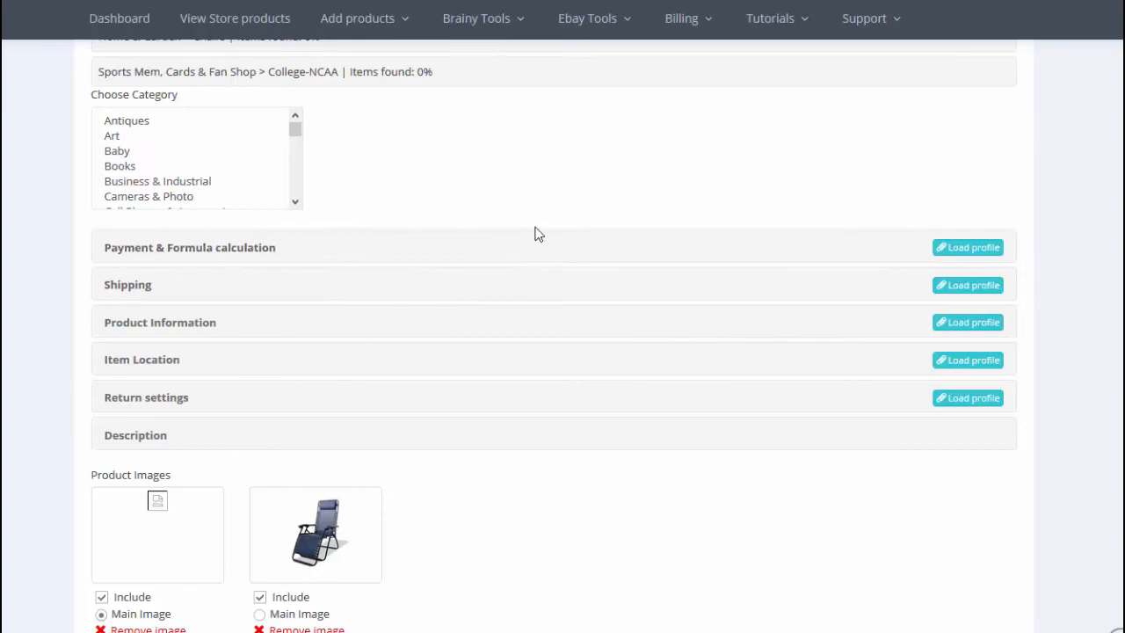
left_click(209, 254)
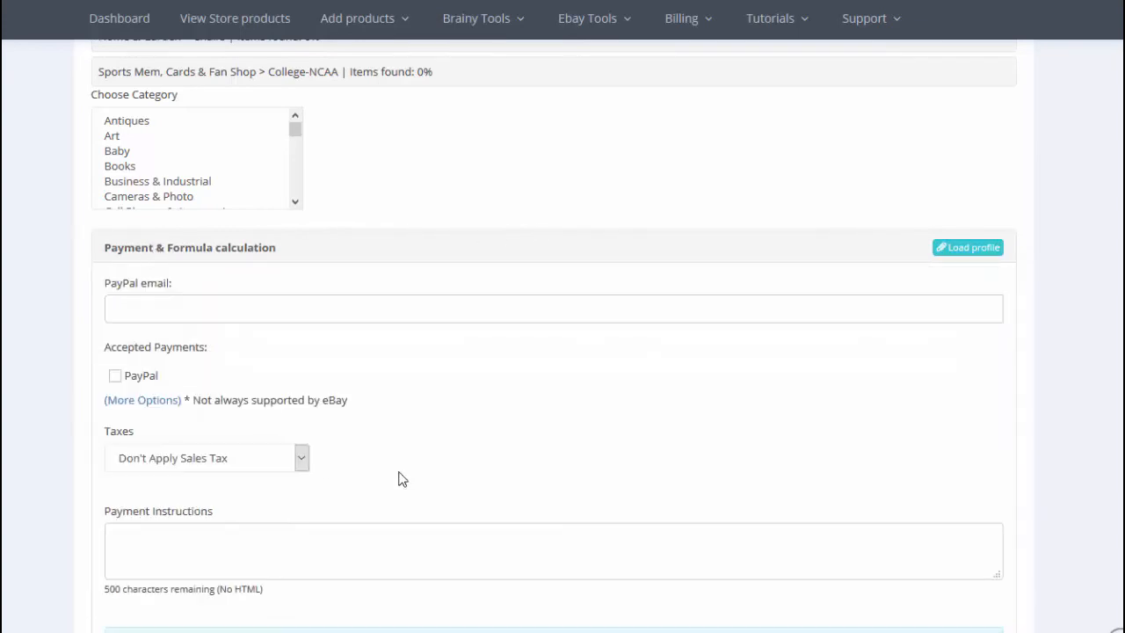
scroll(532, 359, "down", 6)
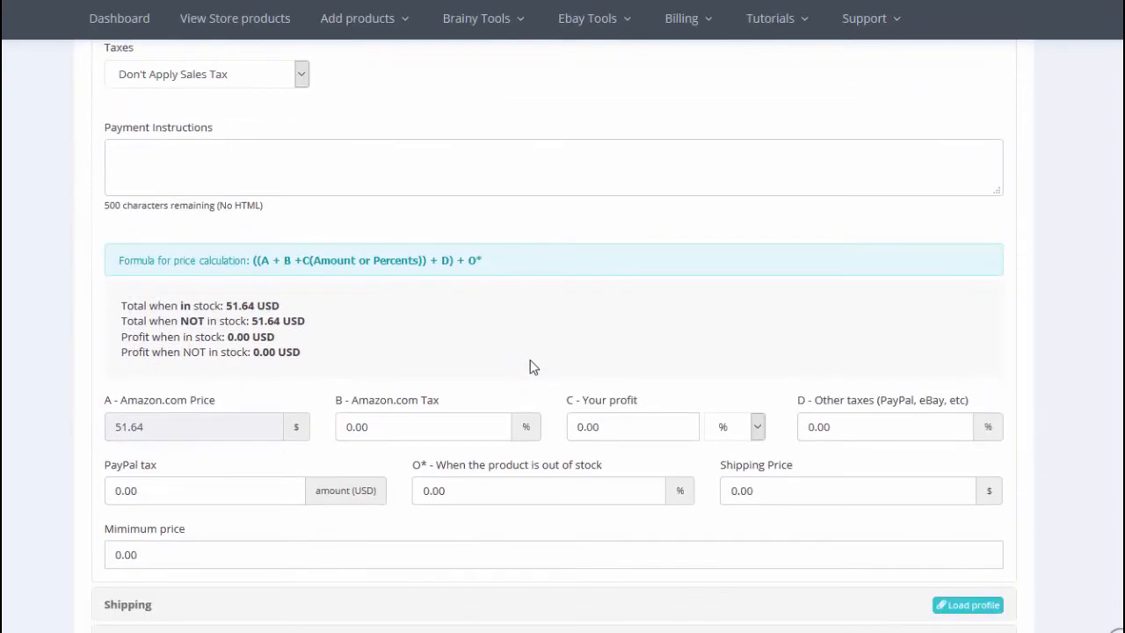
scroll(550, 363, "up", 6)
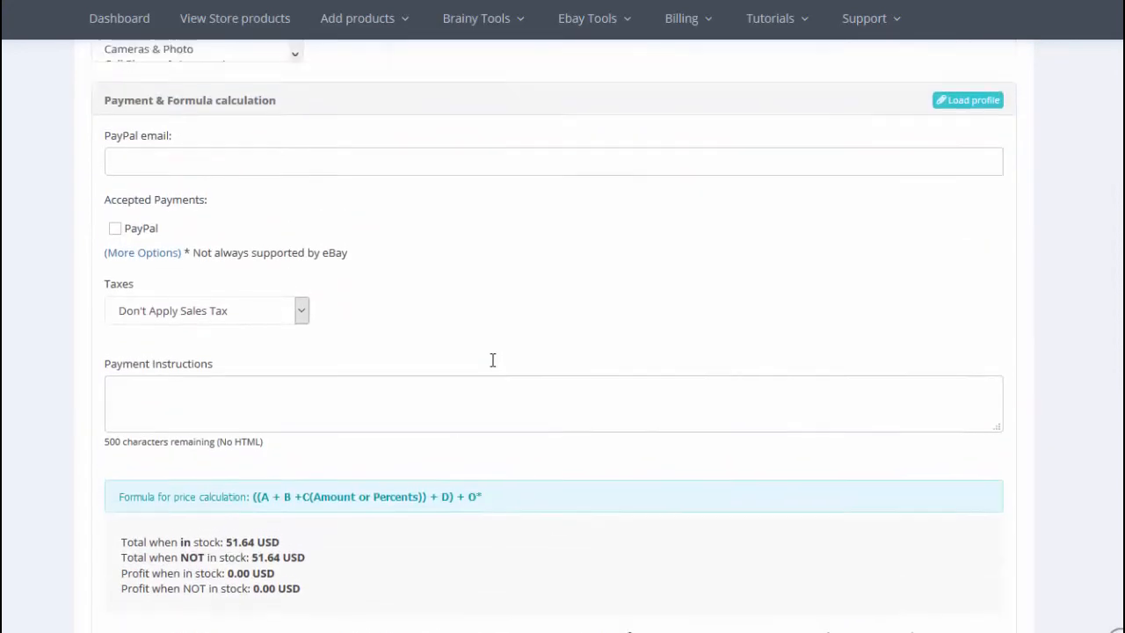
scroll(619, 377, "up", 2)
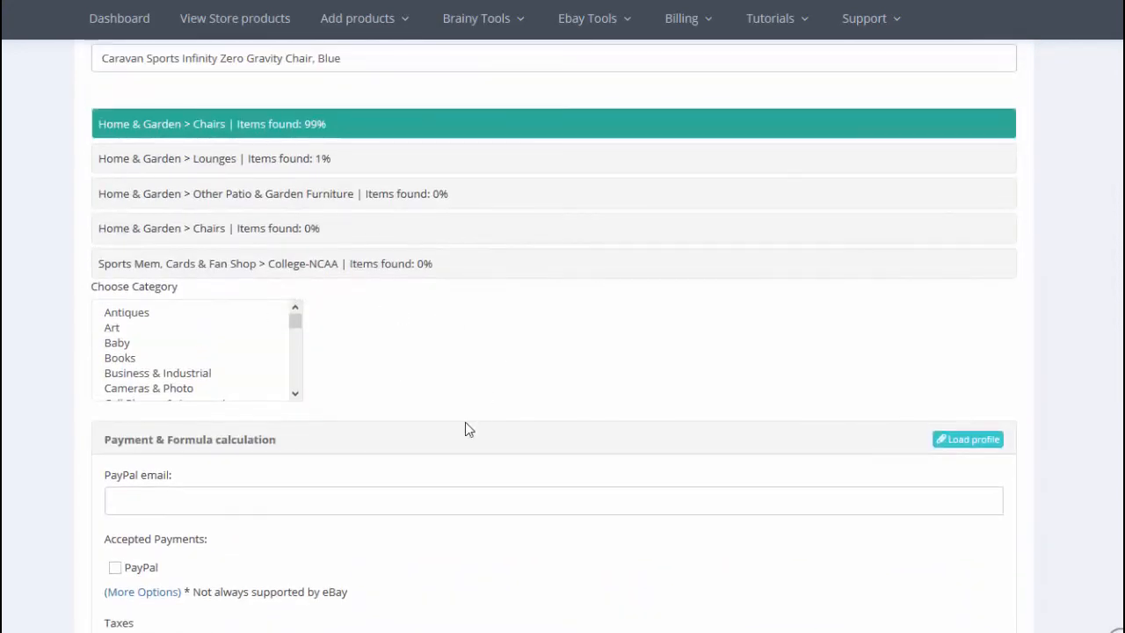
Load the saved payment profile named test into the listing
left_click(963, 439)
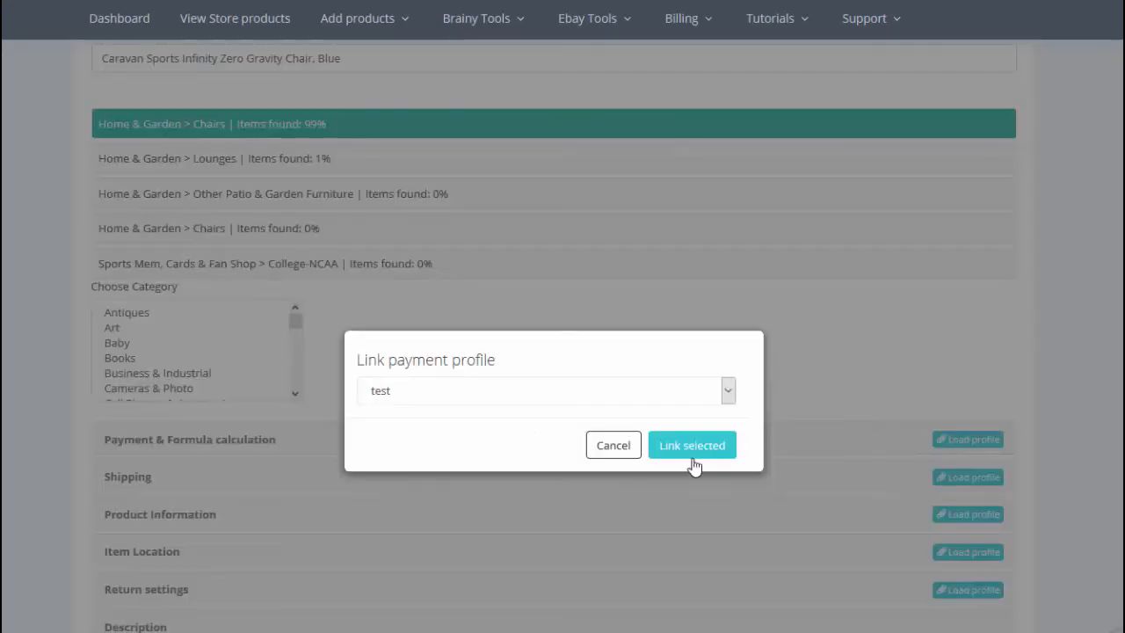
left_click(488, 399)
left_click(486, 410)
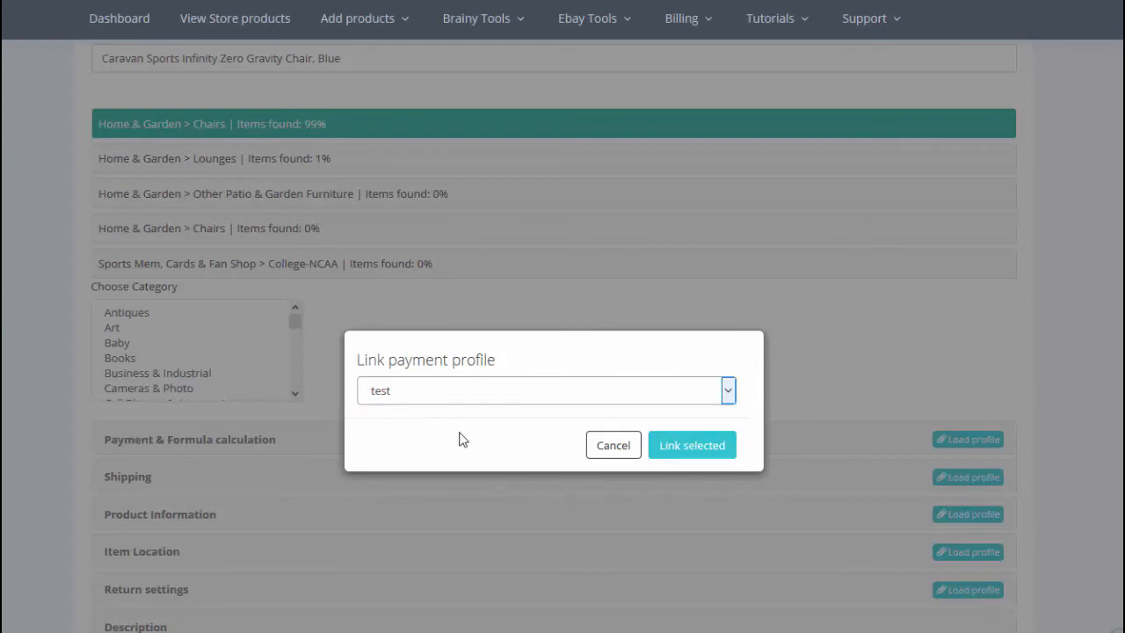
left_click(690, 448)
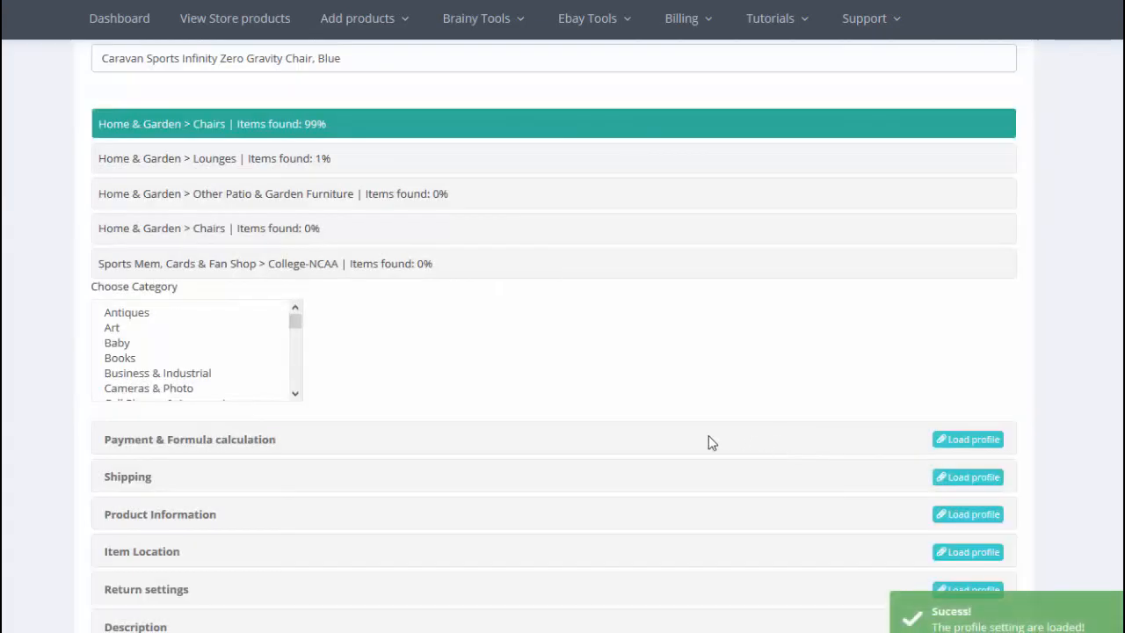
Check the loaded payment methods and price formula values, then collapse the payment section
left_click(209, 441)
scroll(221, 349, "down", 2)
scroll(342, 452, "down", 7)
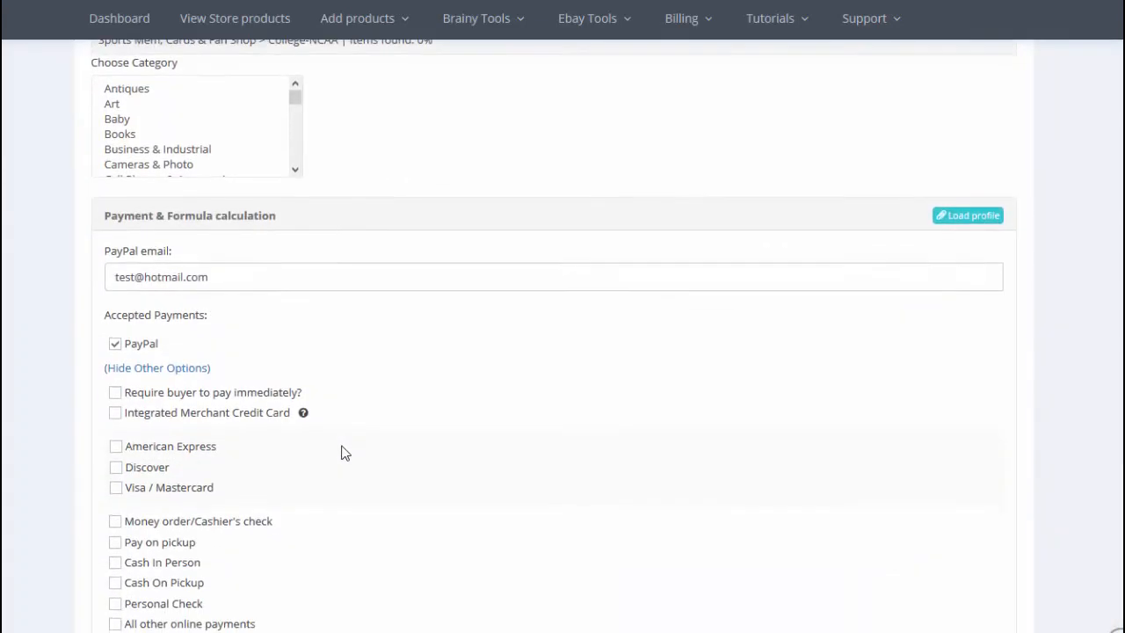
scroll(397, 442, "down", 3)
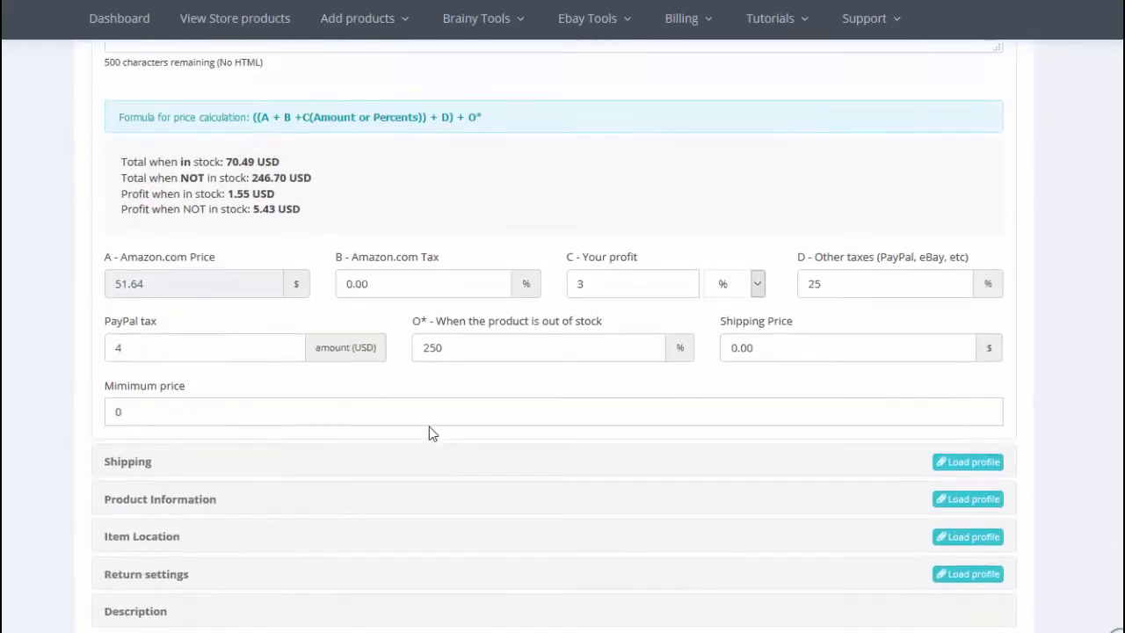
scroll(427, 431, "up", 11)
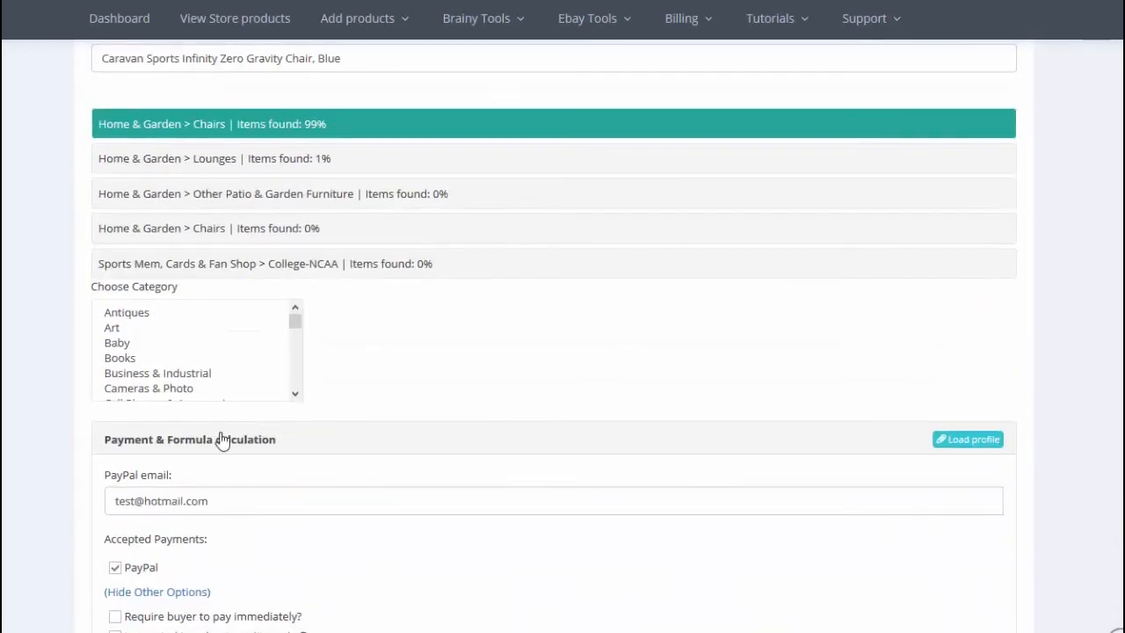
left_click(221, 432)
Load the test shipping profile into the listing and check its shipping type, handling time and services
scroll(414, 397, "down", 2)
left_click(961, 290)
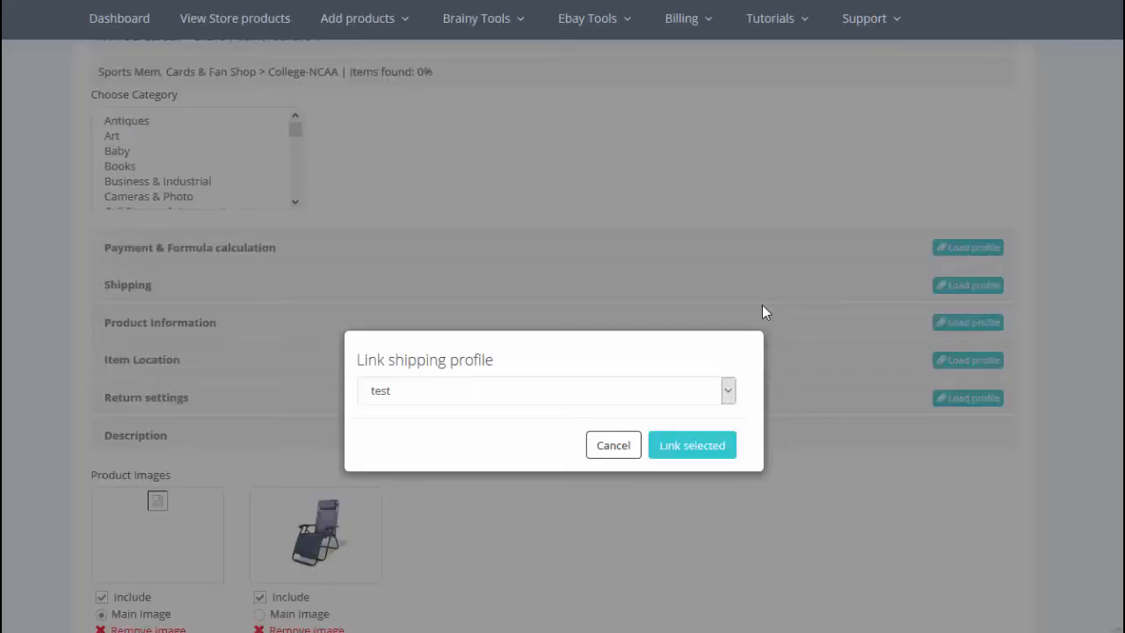
left_click(704, 446)
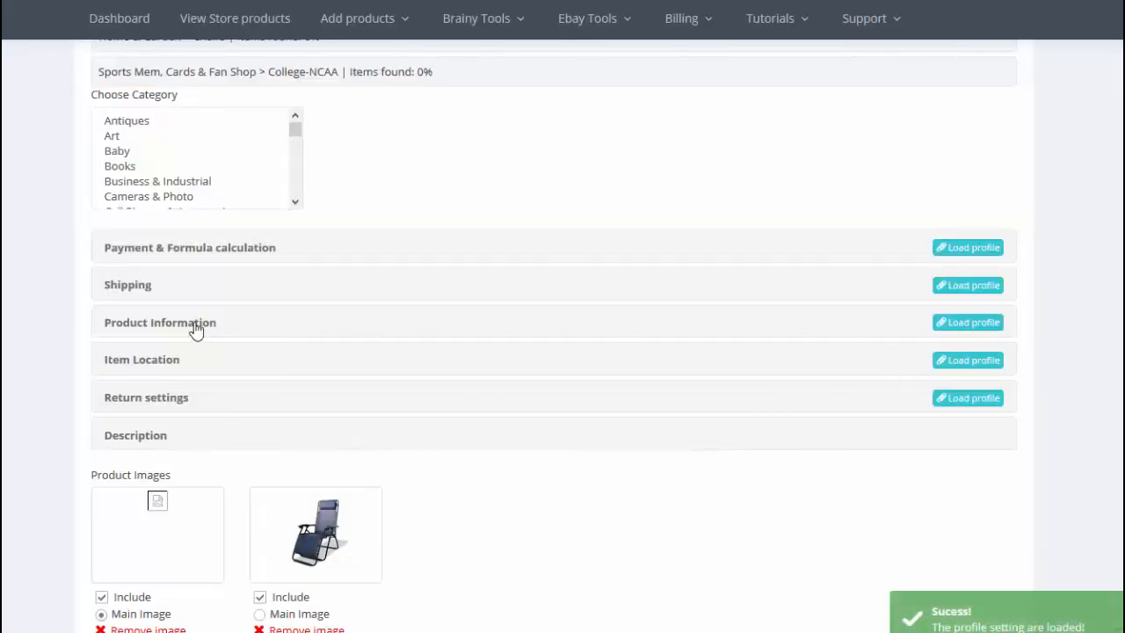
left_click(133, 294)
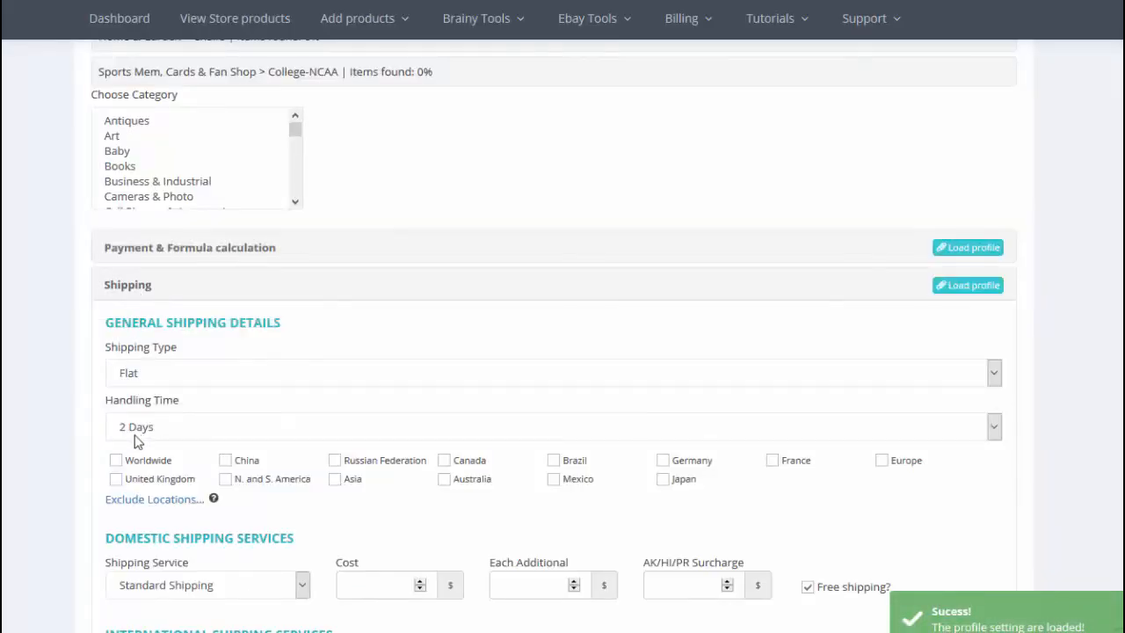
left_click(139, 290)
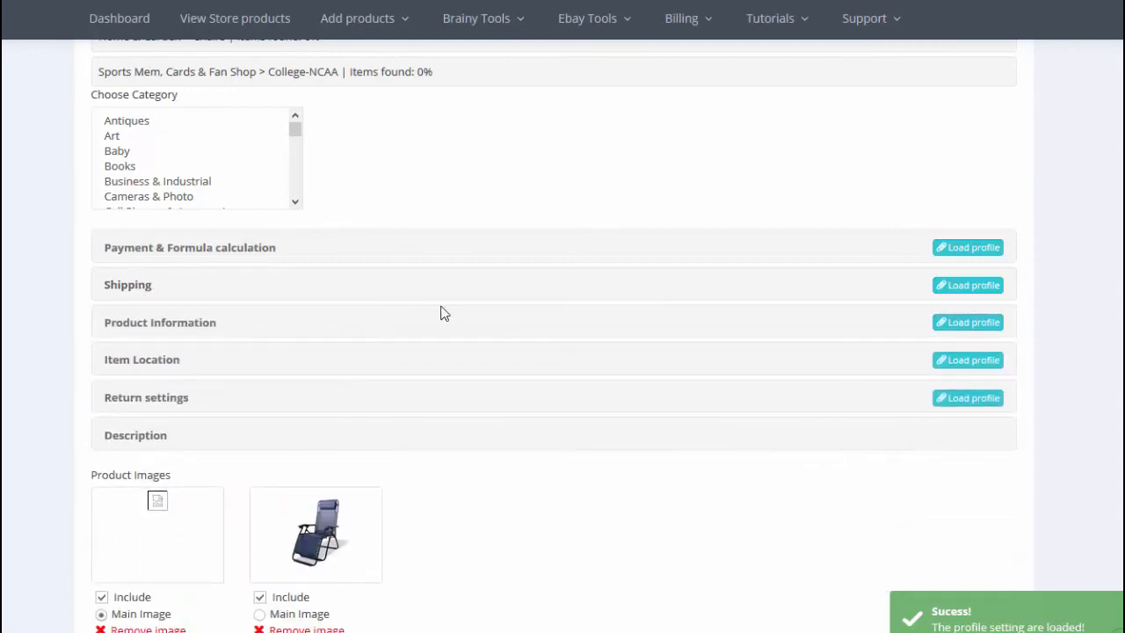
Load the saved product information profile and check its listing duration and refill quantity
left_click(951, 322)
left_click(690, 446)
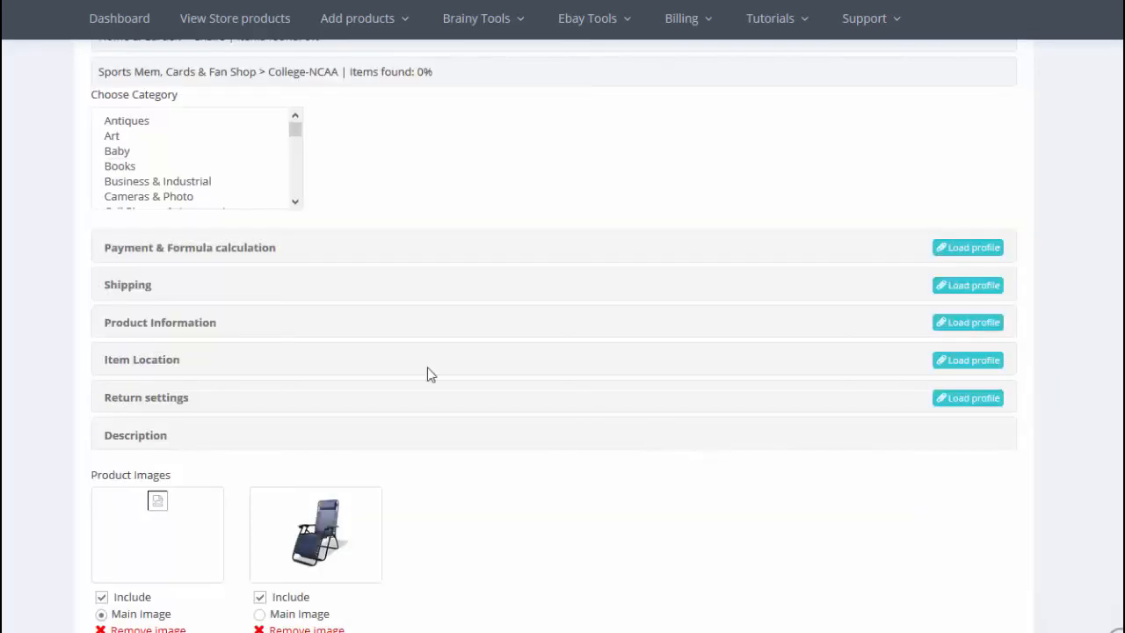
left_click(139, 329)
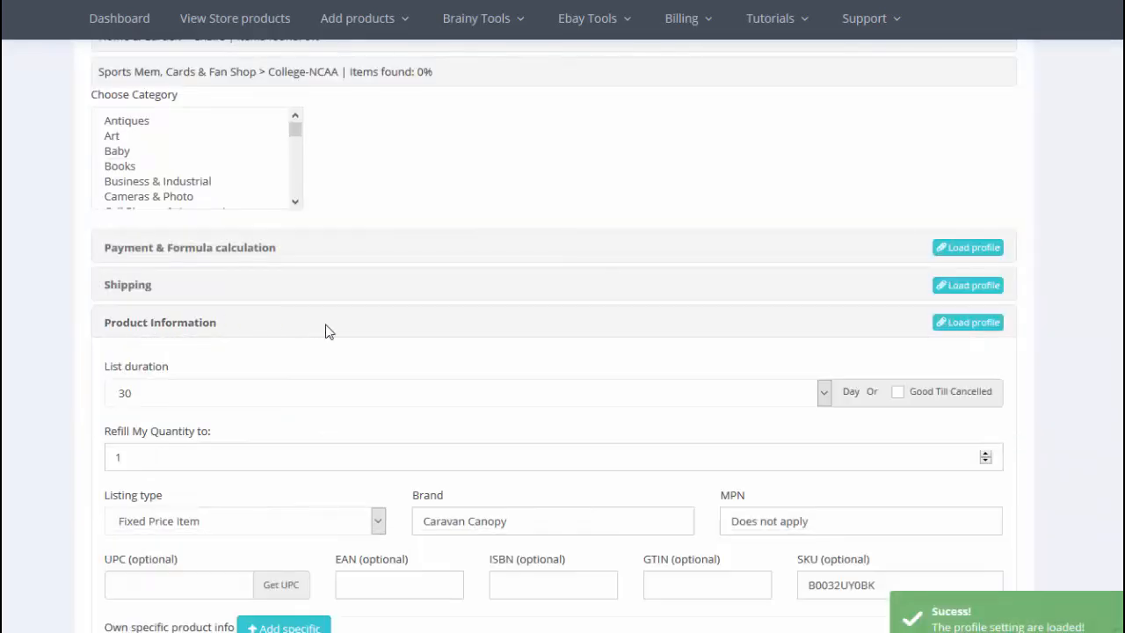
scroll(70, 304, "down", 2)
left_click_drag(202, 361, 92, 355)
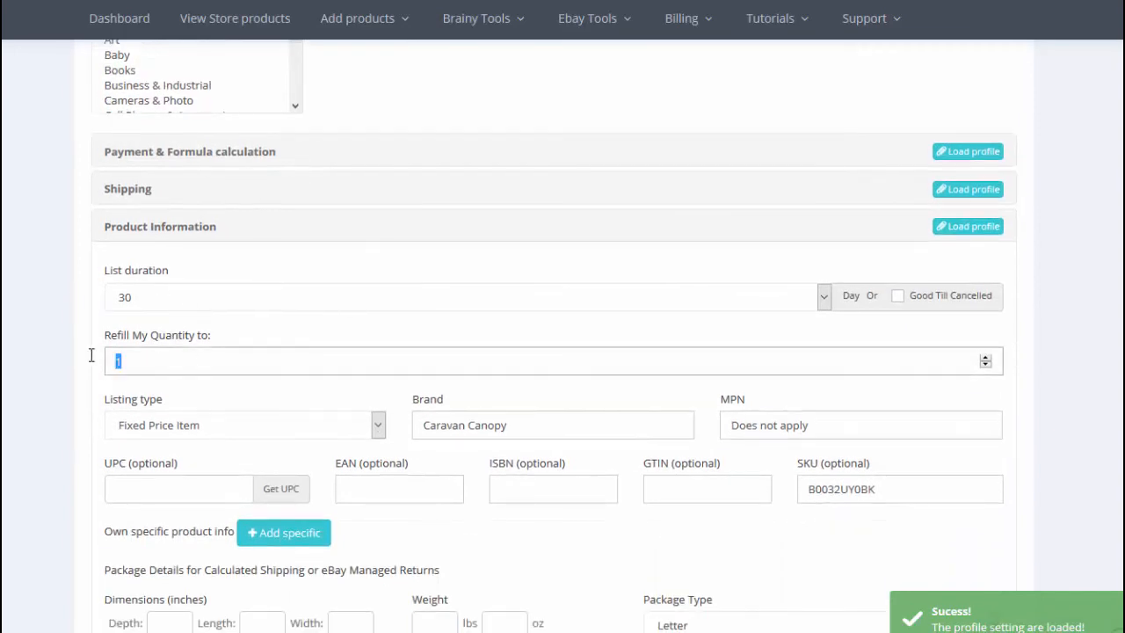
Examine the optional UPC, EAN, ISBN and GTIN product identifier fields without filling them in
scroll(336, 379, "down", 4)
left_click(137, 296)
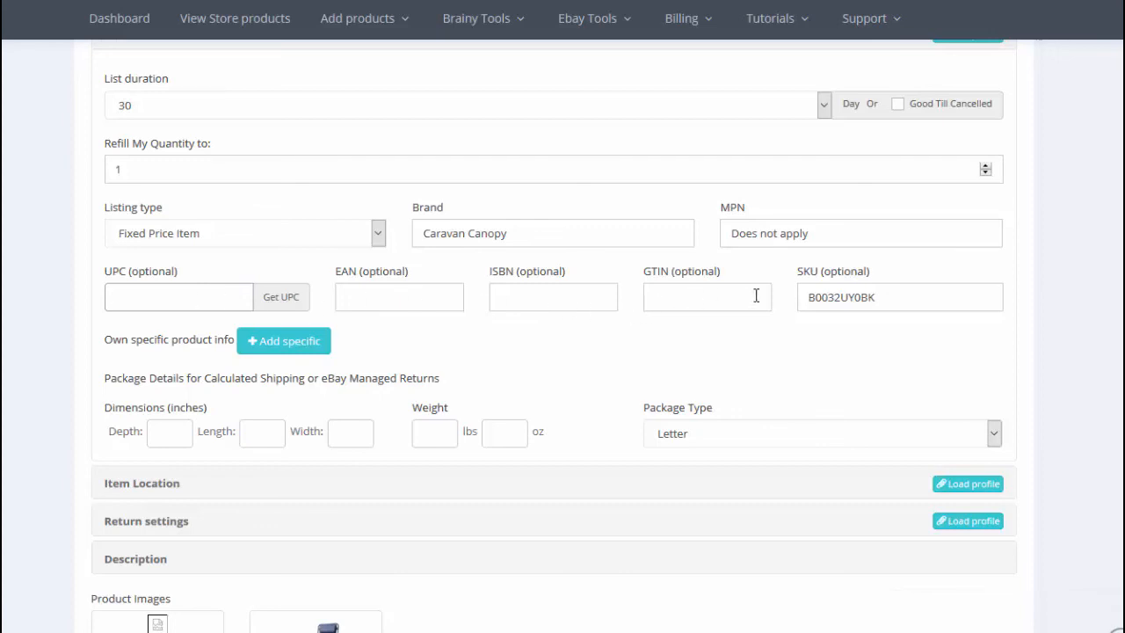
left_click(352, 297)
left_click(118, 297)
left_click(359, 291)
left_click(567, 298)
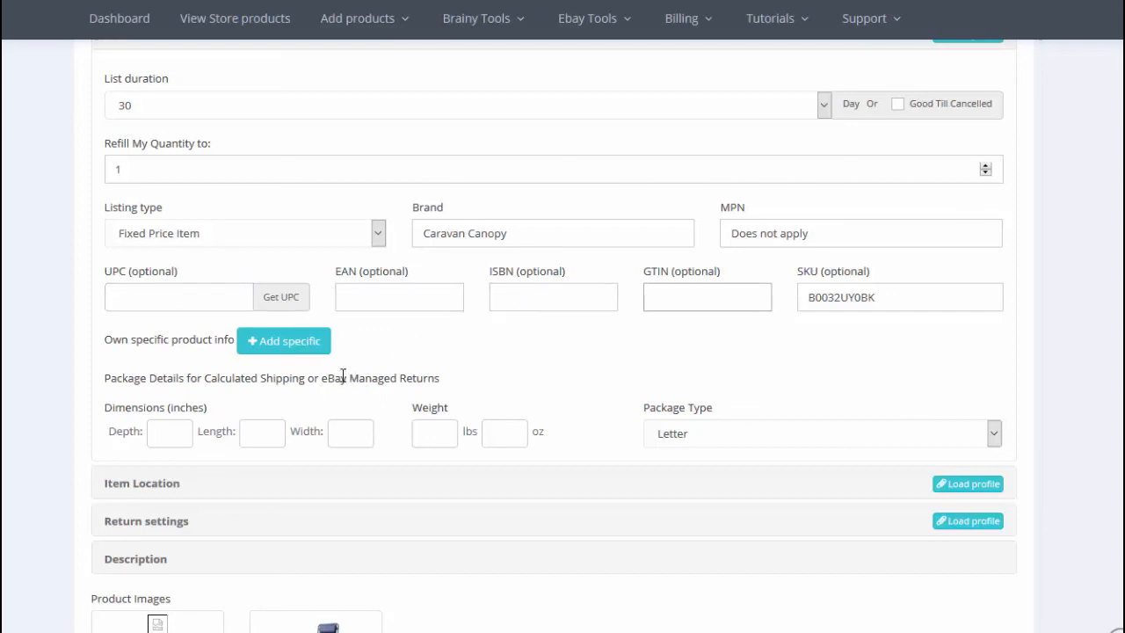
Examine the own specific product info and package type options, then collapse the Product Information section
left_click_drag(109, 341, 216, 341)
left_click(186, 350)
left_click(715, 431)
left_click(695, 432)
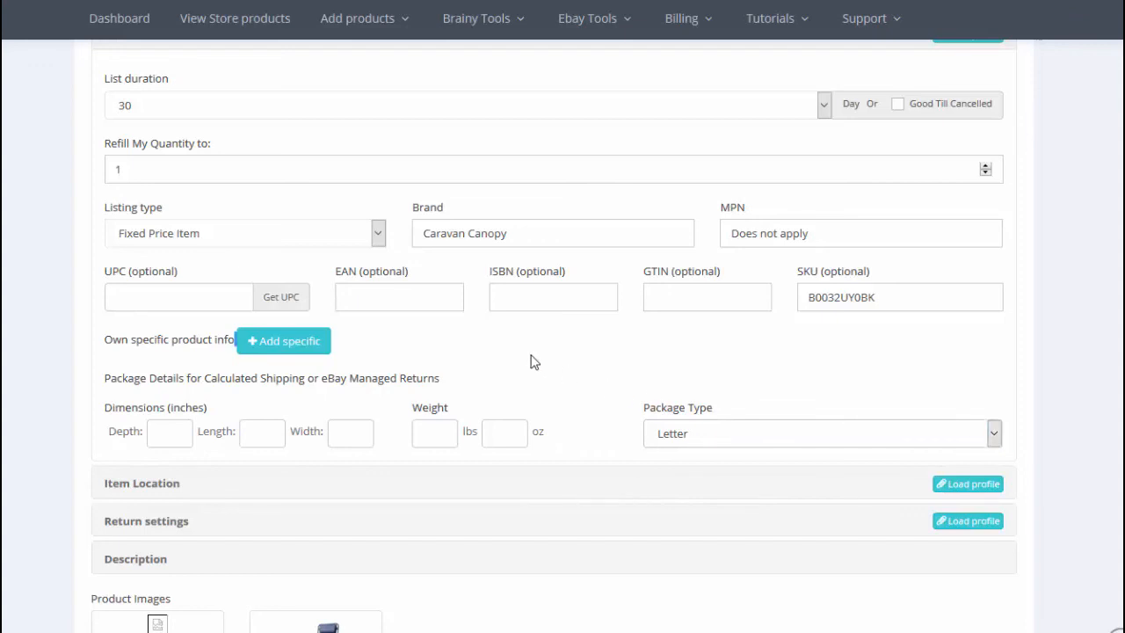
scroll(619, 349, "up", 3)
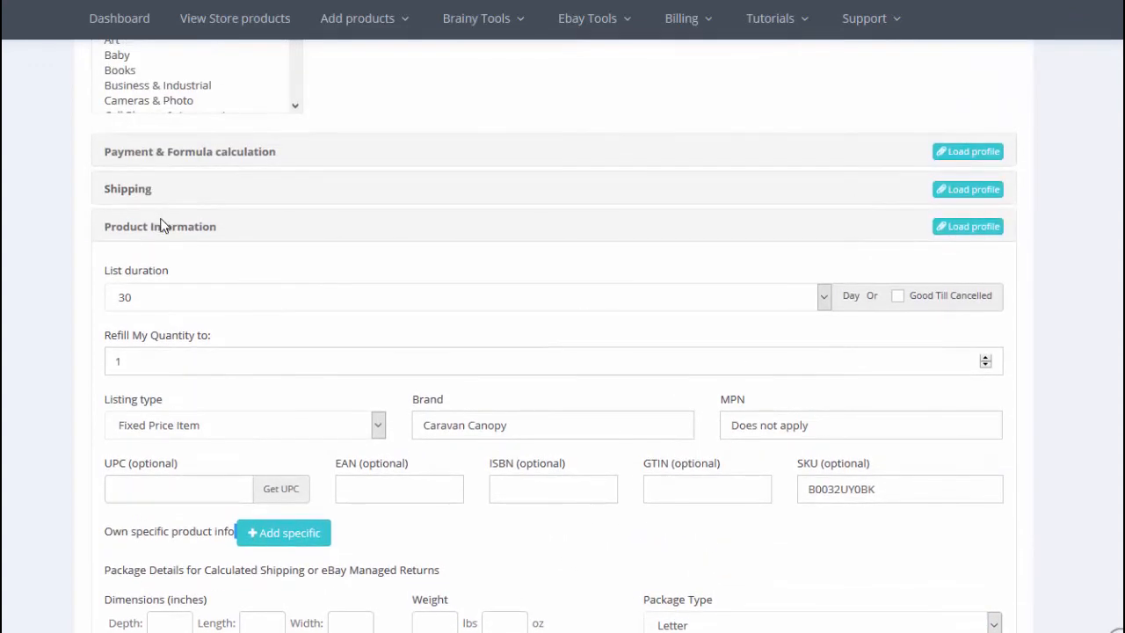
left_click(160, 225)
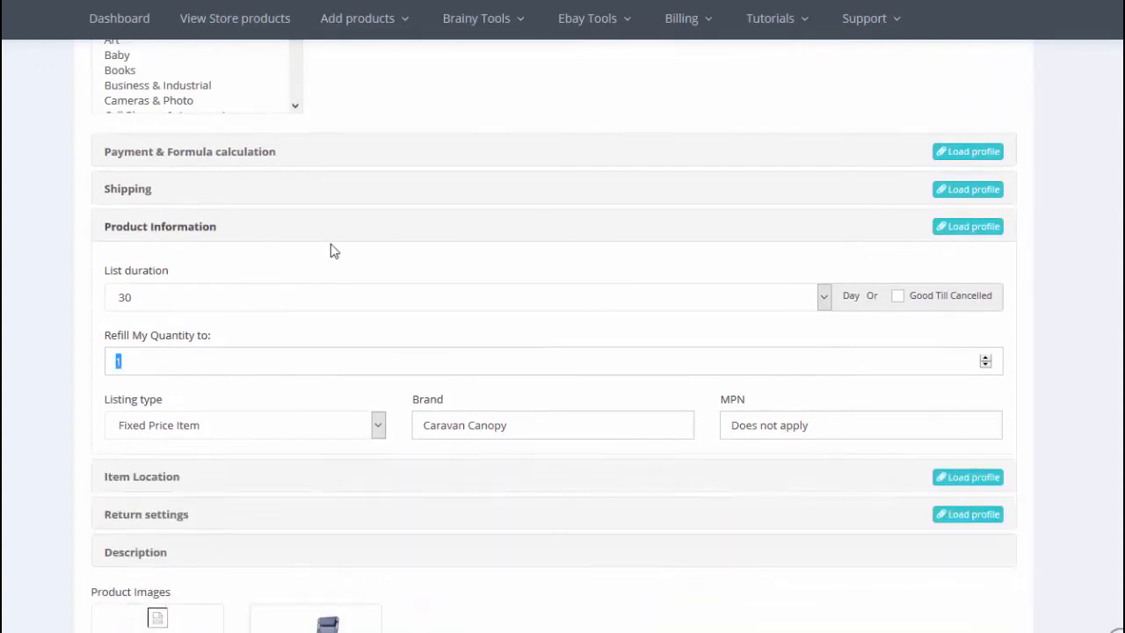
Load the test location profile into the listing and check the Item Location section
scroll(359, 261, "down", 2)
left_click(967, 167)
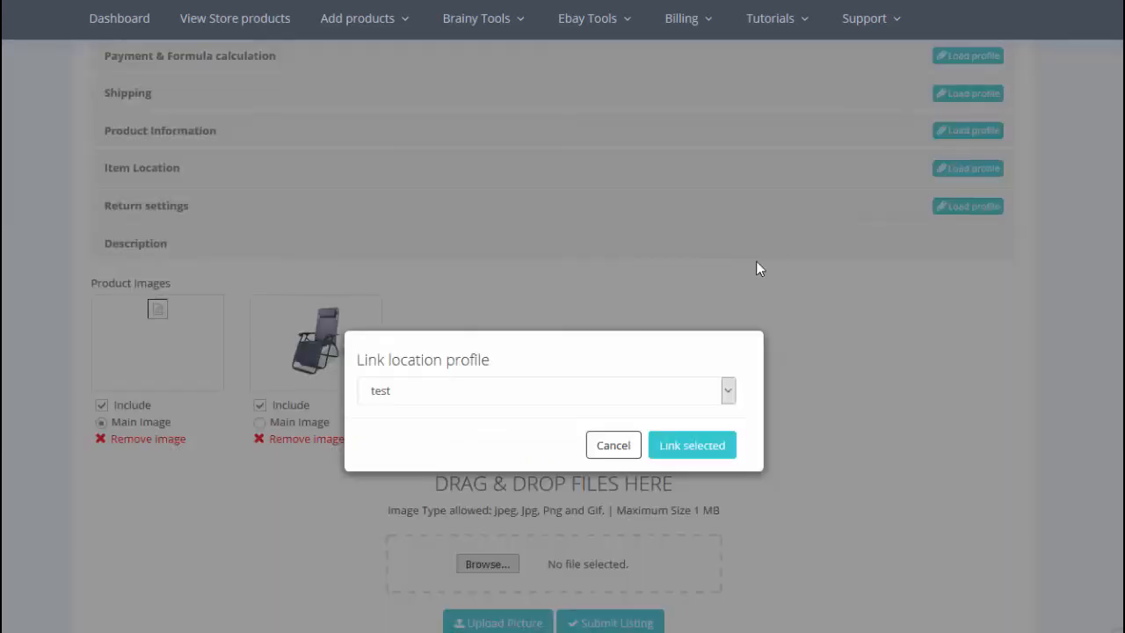
left_click(710, 445)
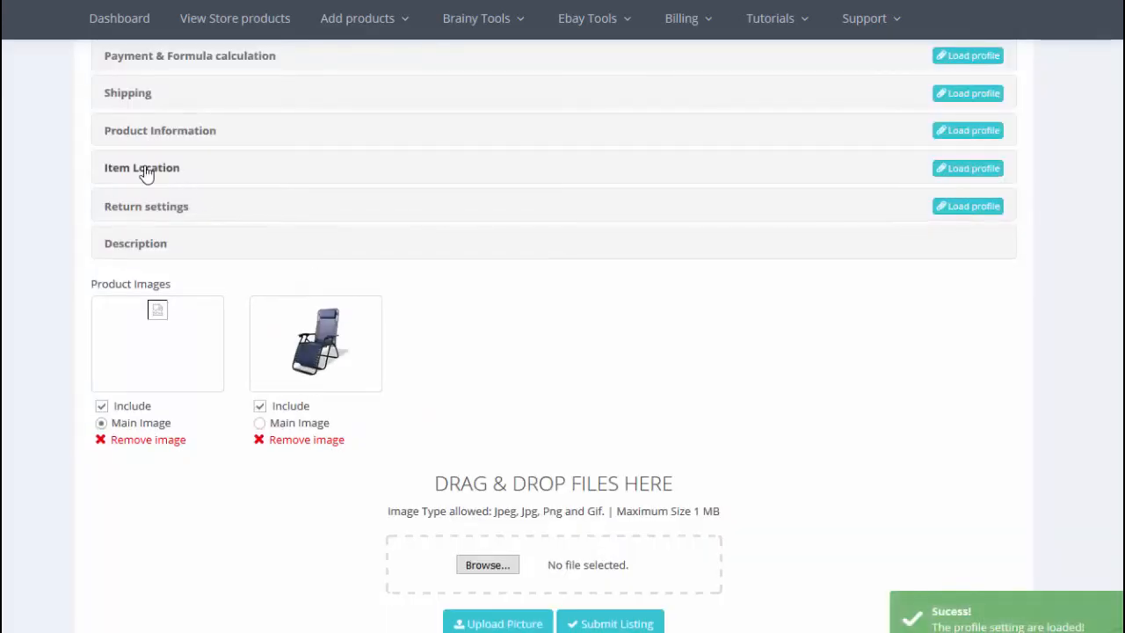
left_click(145, 167)
left_click(143, 172)
Load the saved return profile into Return settings, check the return terms, and collapse the section
left_click(146, 208)
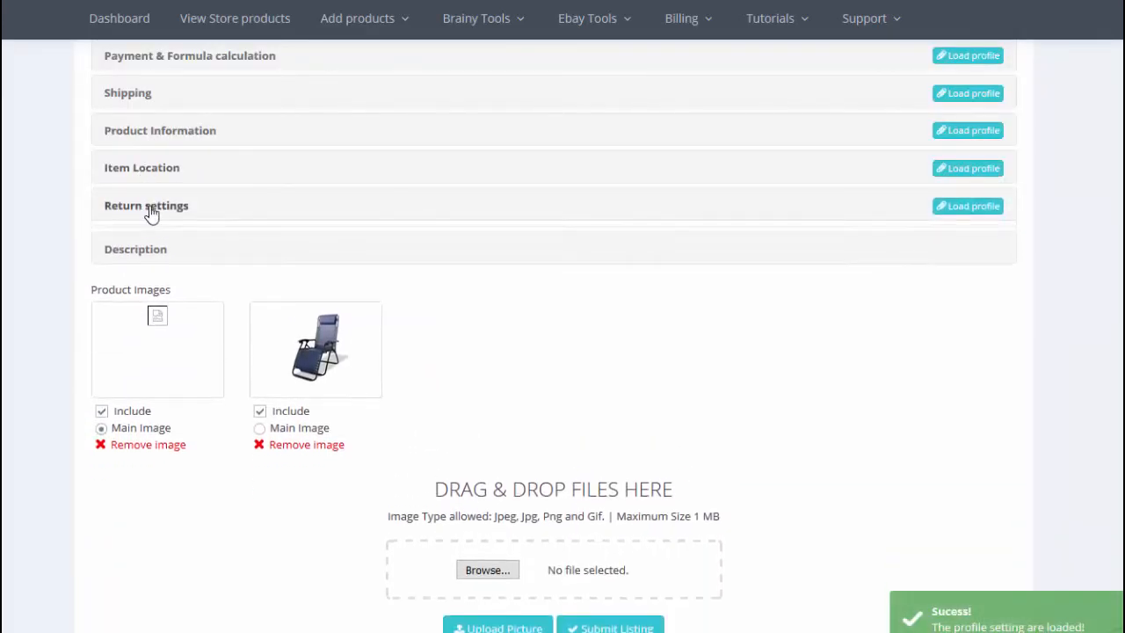
left_click(995, 208)
left_click(685, 446)
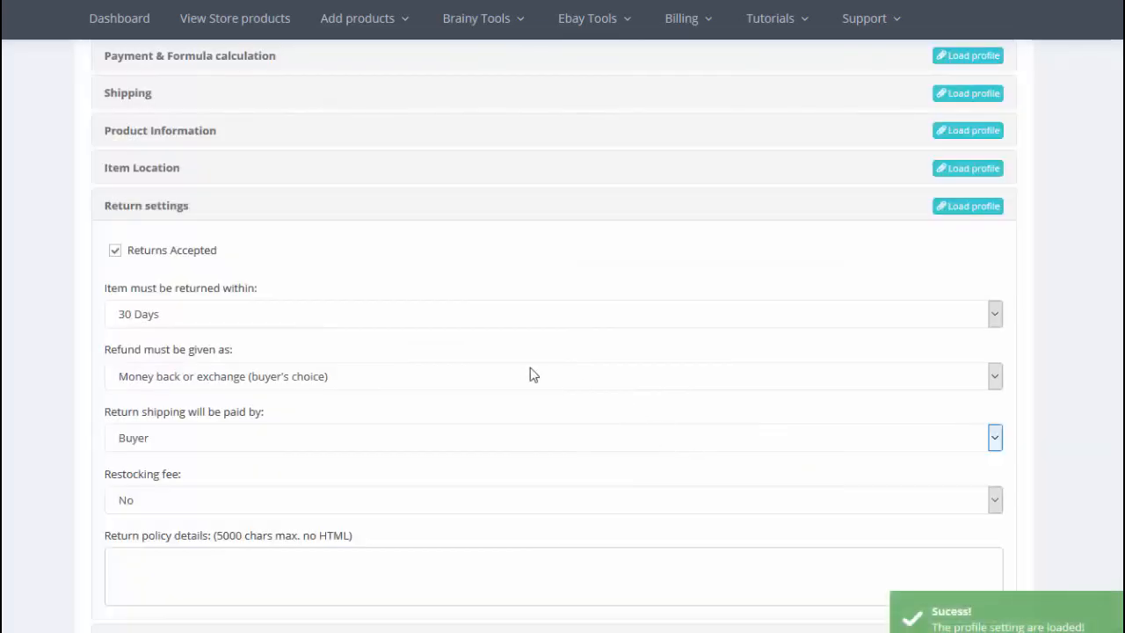
left_click(154, 206)
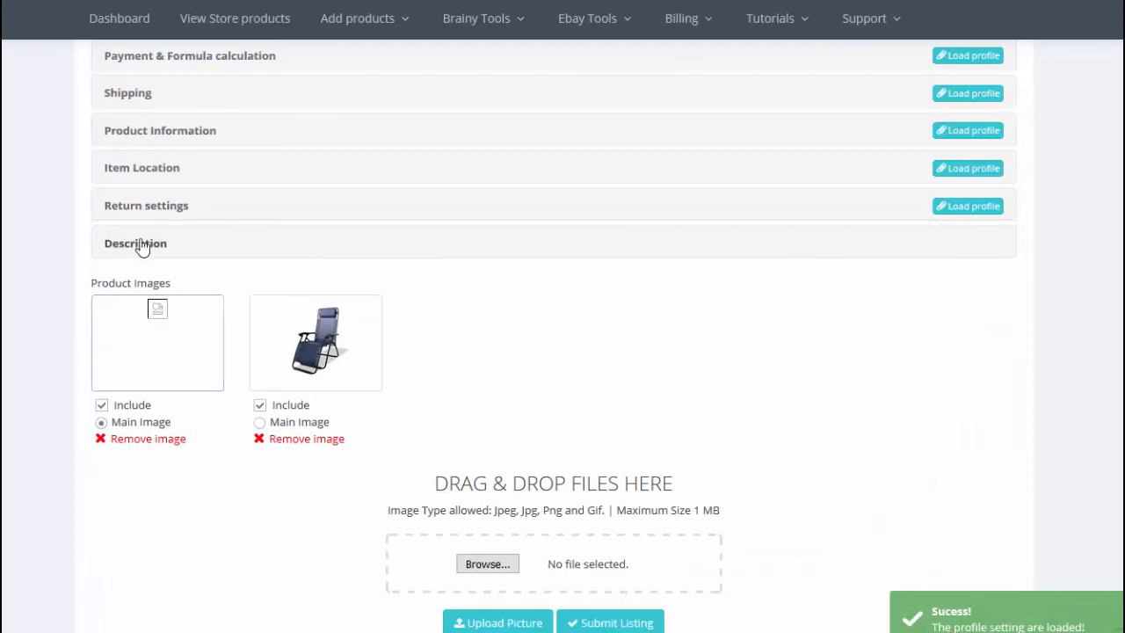
Open the listing's Description section and examine the product description text
left_click(143, 243)
left_click_drag(120, 379, 605, 485)
left_click(585, 460)
scroll(658, 419, "down", 1)
Examine the Features and Specifications list, then collapse the Description section and view the product images
scroll(659, 419, "down", 3)
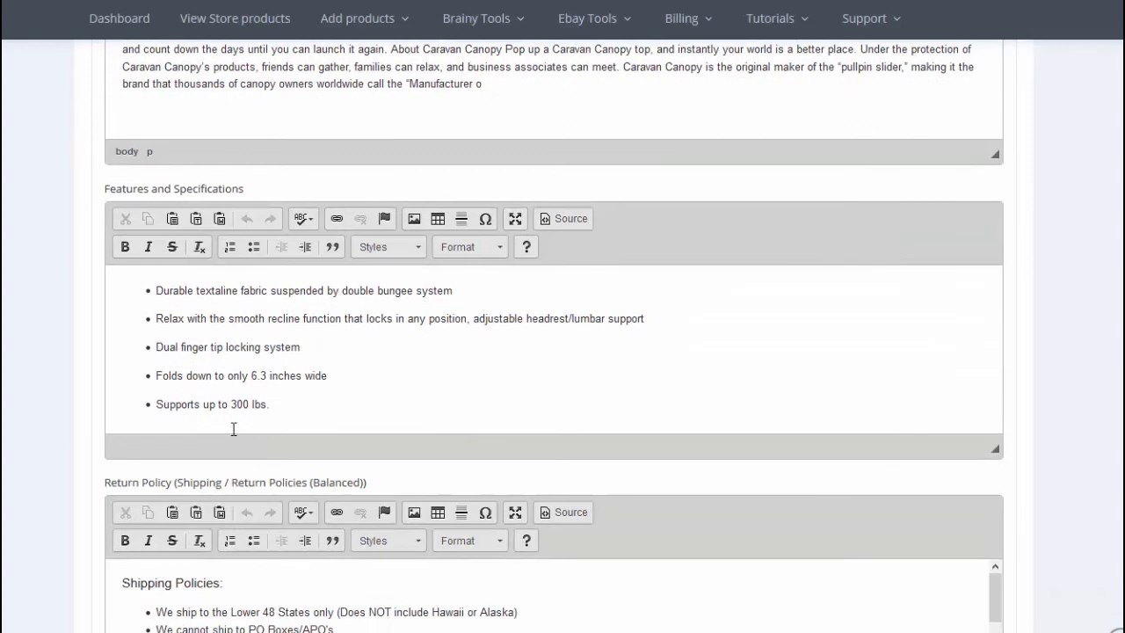
left_click(234, 428)
key("ctrl+a")
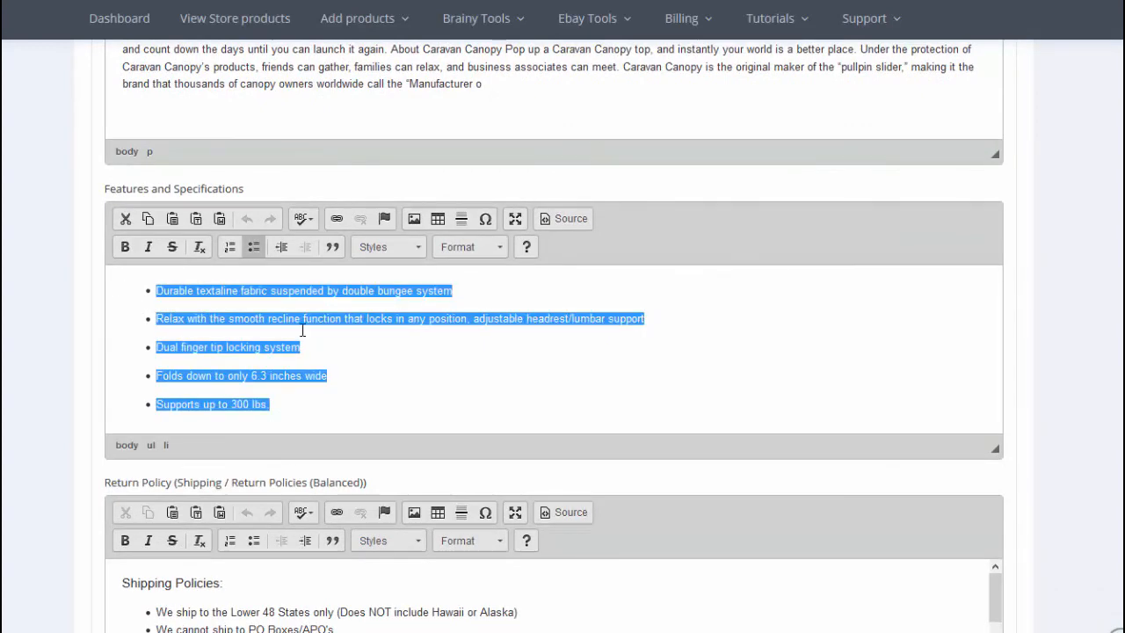
left_click(507, 397)
scroll(551, 411, "up", 3)
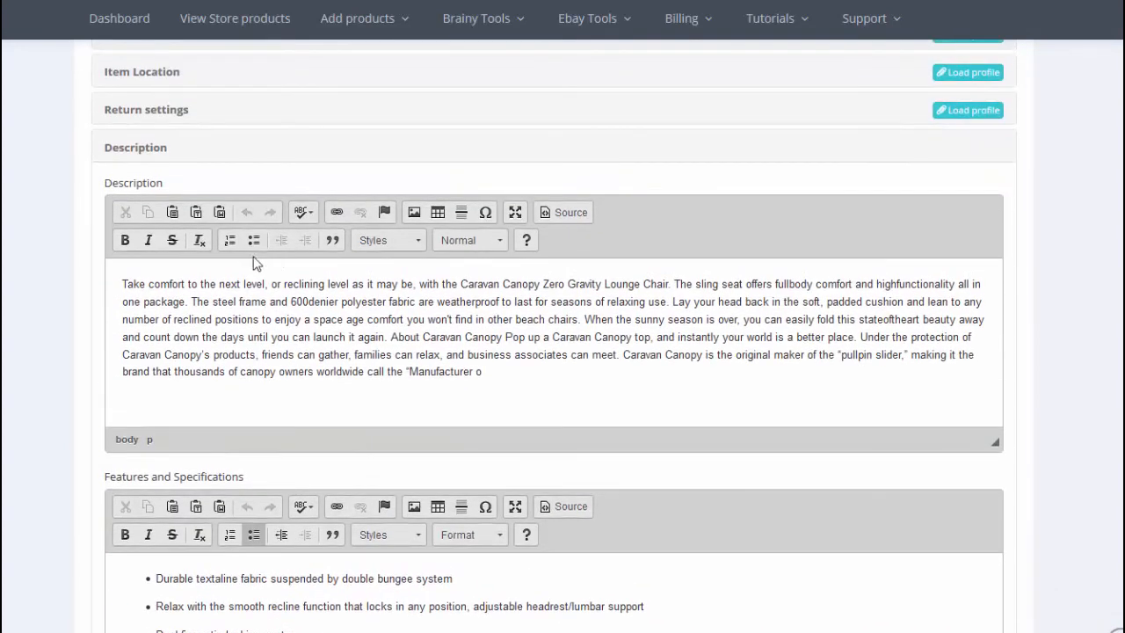
scroll(251, 259, "up", 1)
left_click(138, 251)
scroll(76, 431, "down", 1)
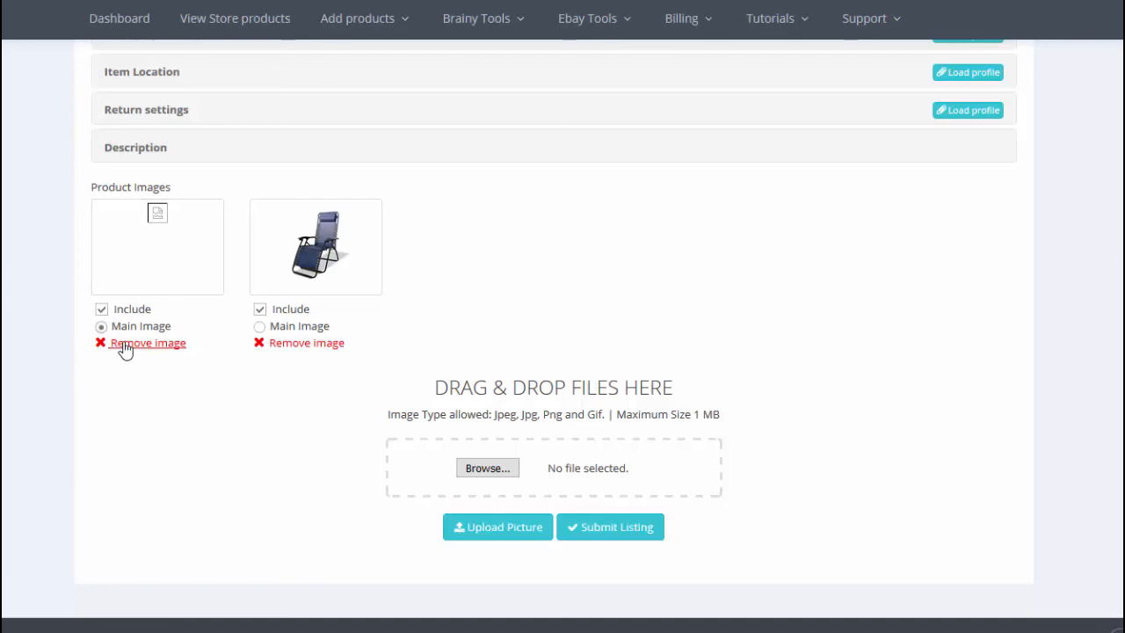
Make the chair photo the listing's main image and remove the broken first product image
left_click(259, 328)
left_click(147, 345)
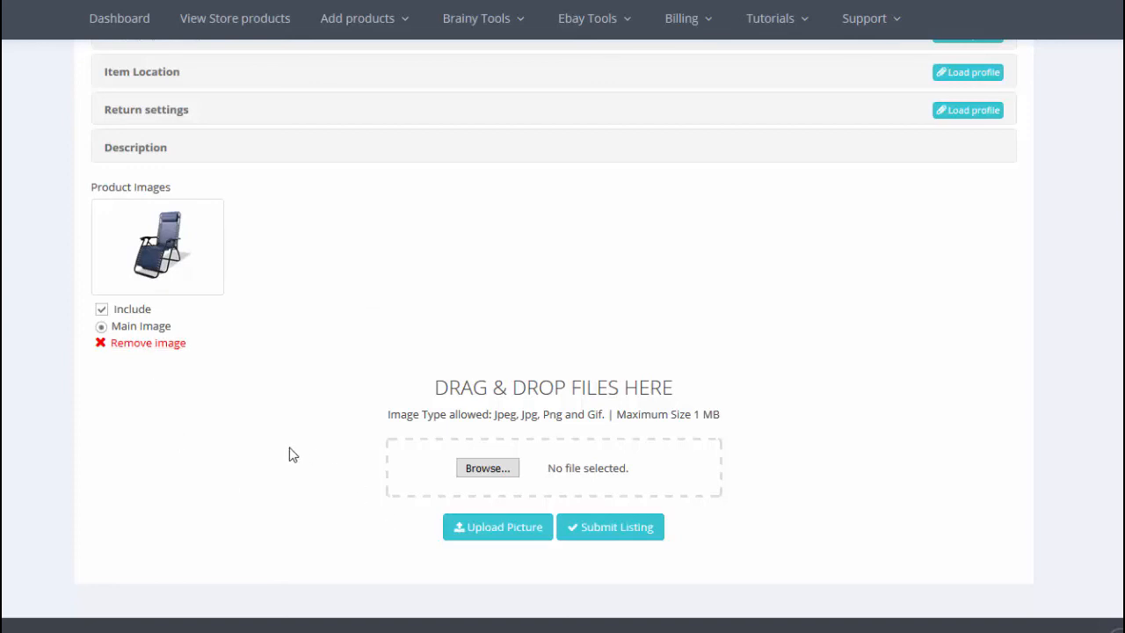
Review the collapsed listing sections and submit the Caravan Sports Infinity Zero Gravity Chair listing to eBay
scroll(293, 454, "up", 1)
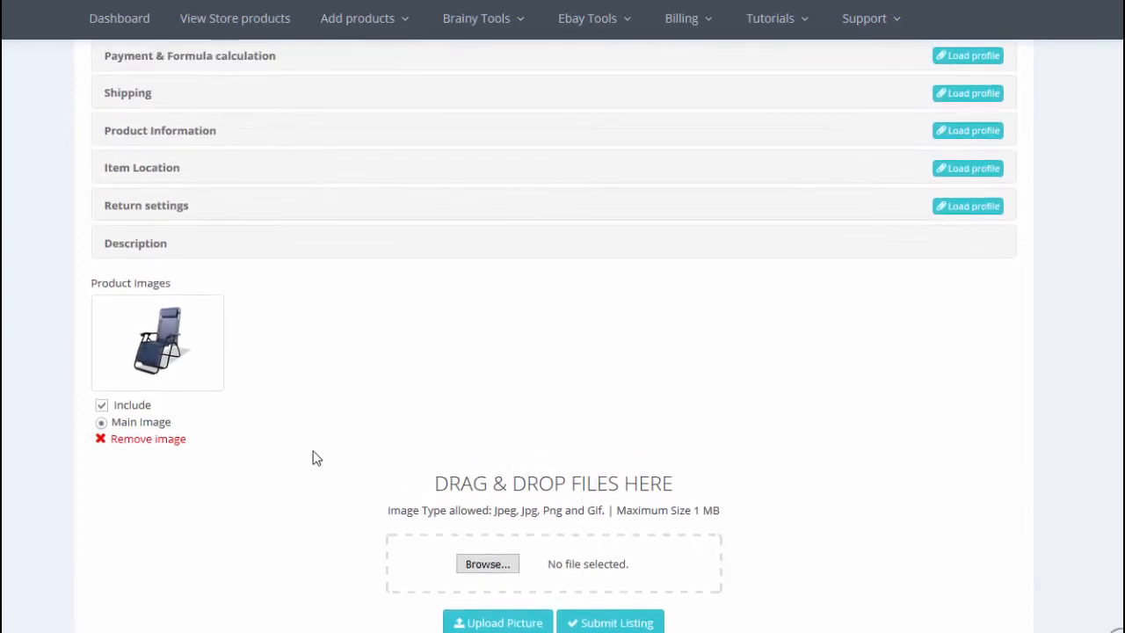
scroll(309, 464, "up", 1)
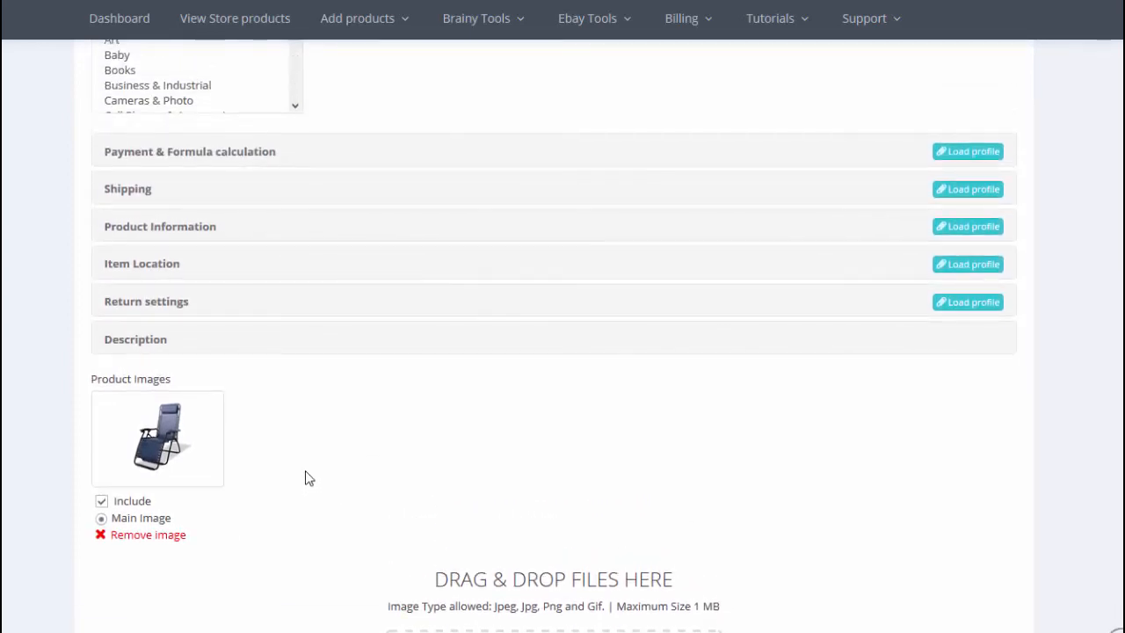
scroll(568, 480, "up", 1)
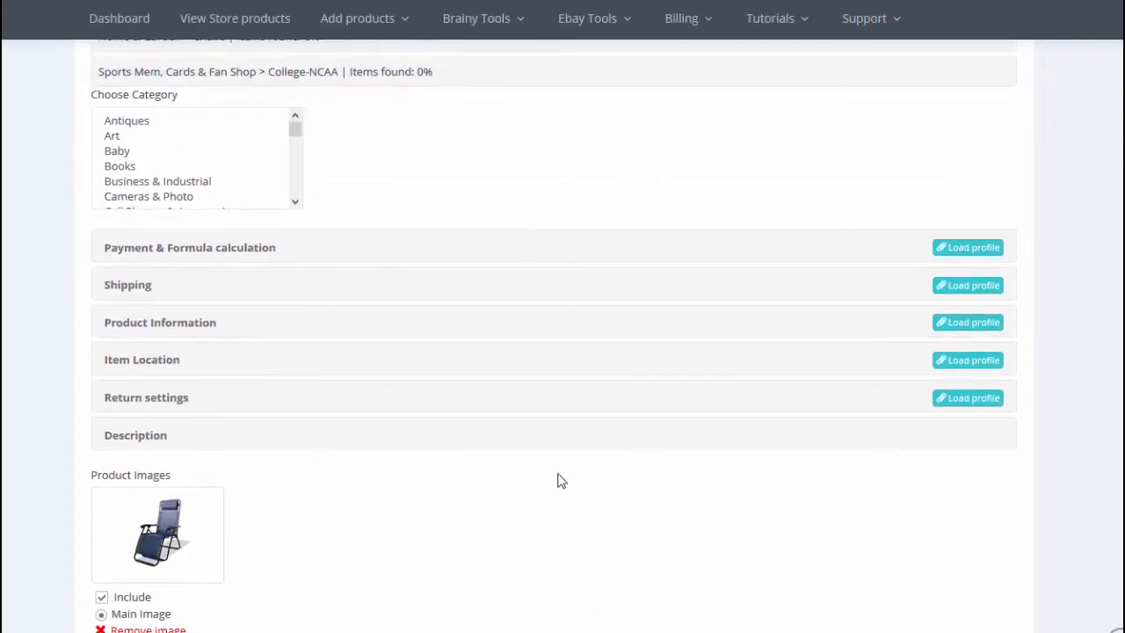
scroll(615, 481, "down", 3)
scroll(736, 494, "up", 8)
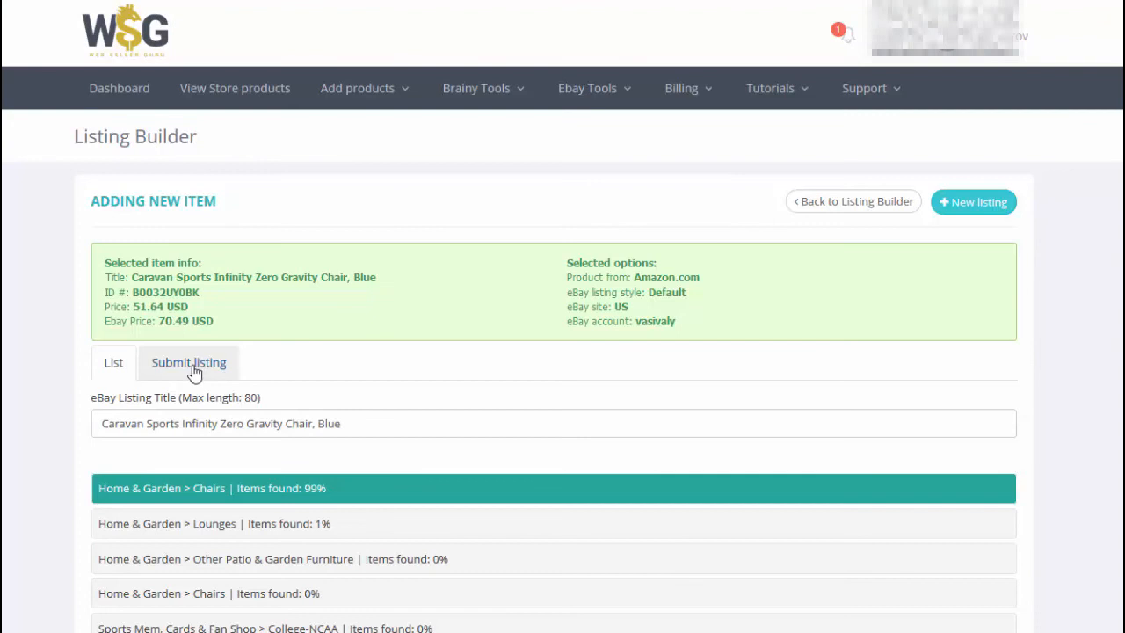
left_click(193, 369)
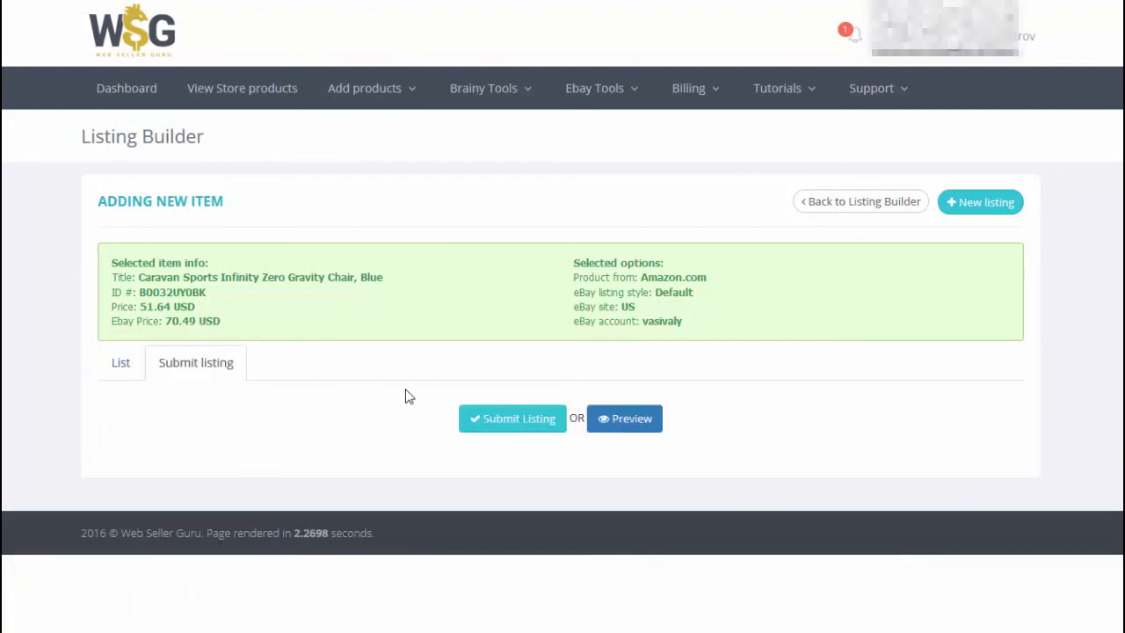
left_click(508, 422)
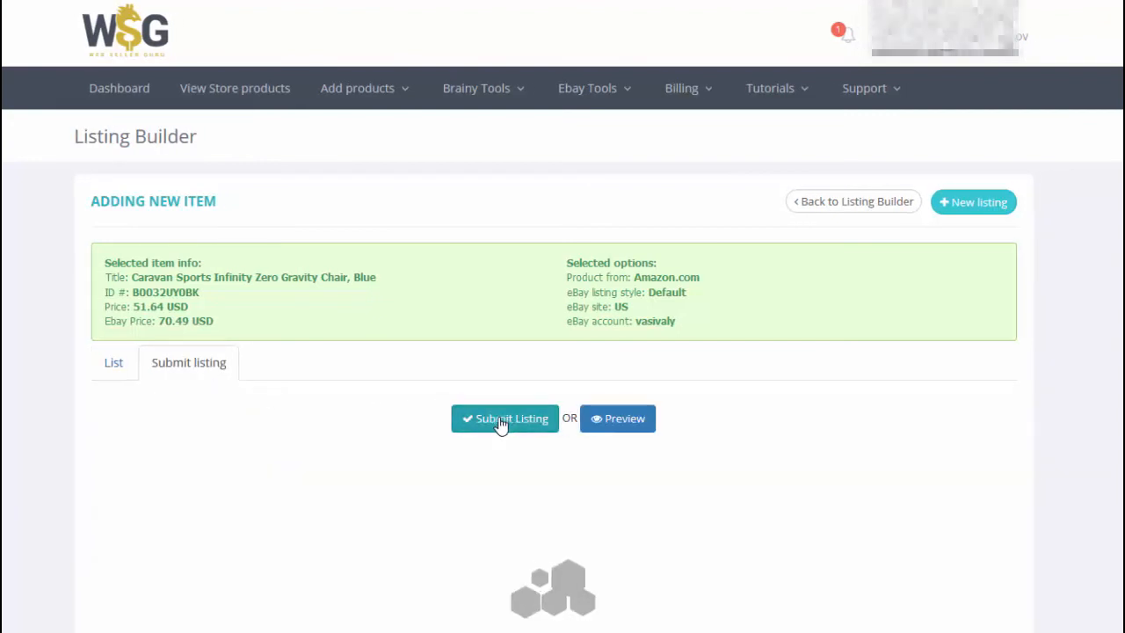
scroll(563, 347, "down", 1)
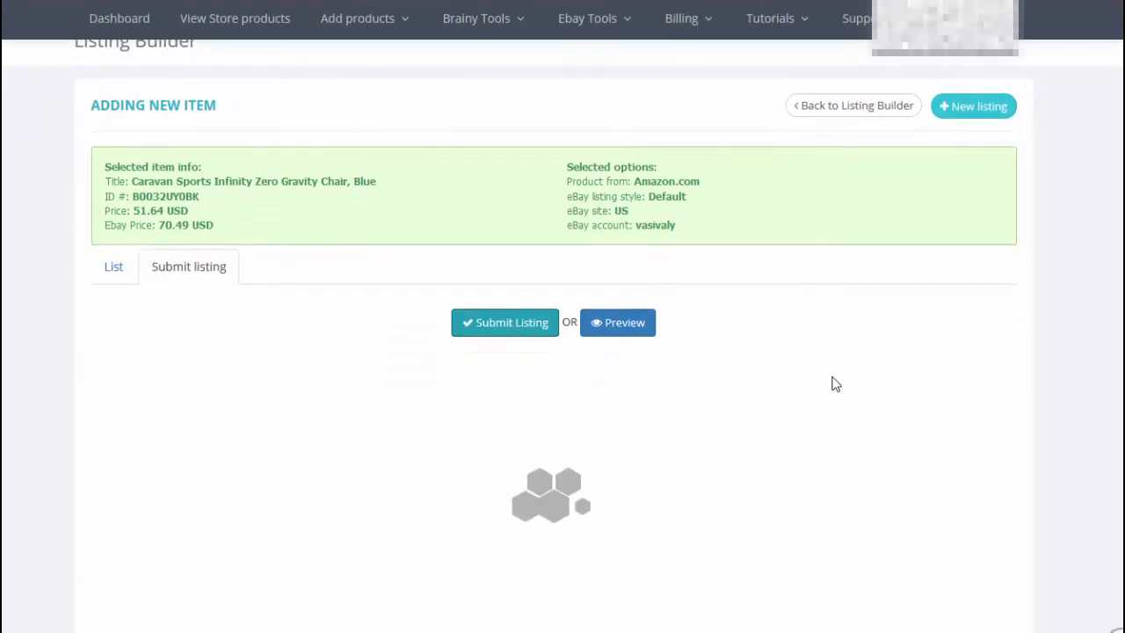